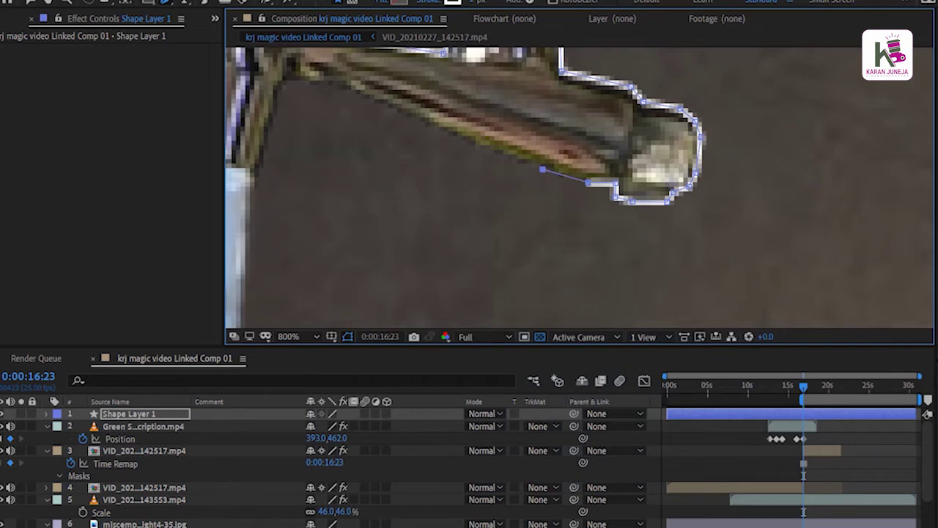
Finish the tap outline path and move Shape Layer 1 below the Green Screen layer.
{"action": "key", "text": "comma"}
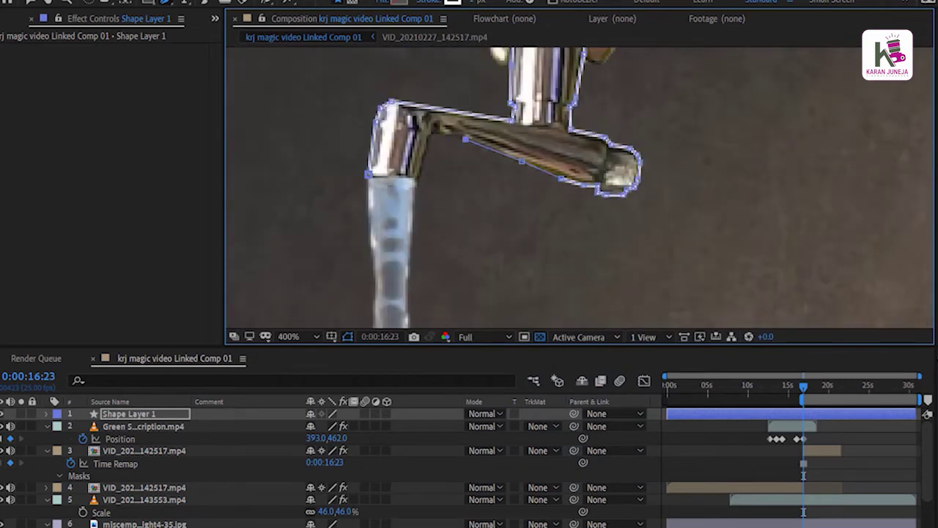
{"action": "scroll", "coordinate": [302, 91], "scroll_direction": "up", "scroll_amount": 1}
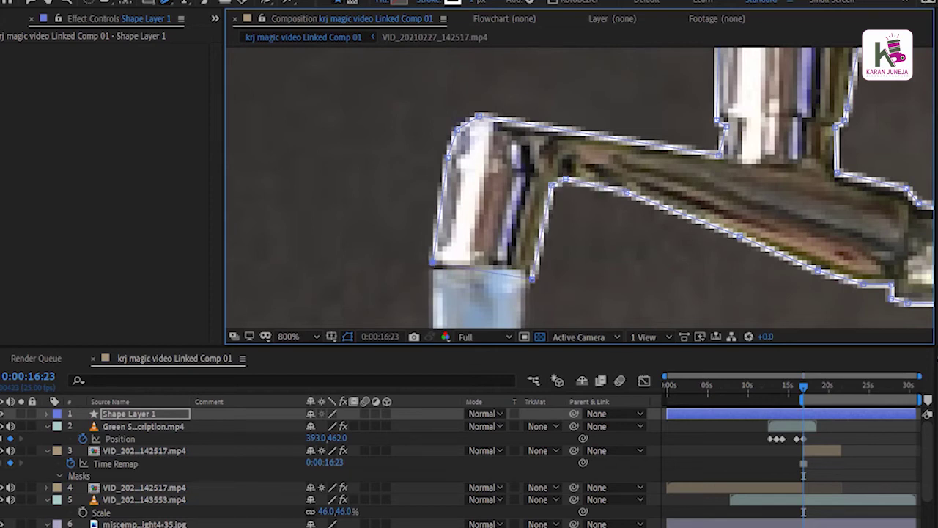
{"action": "key", "text": "comma"}
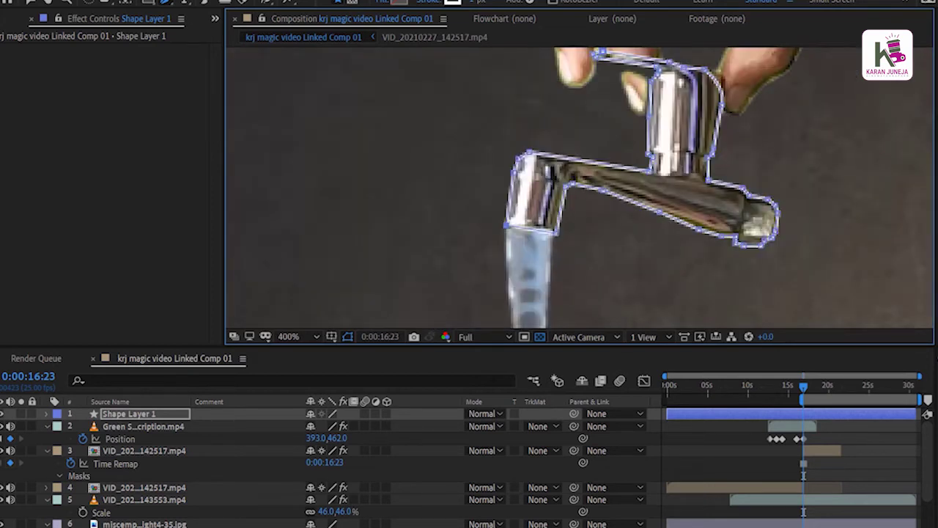
{"action": "key", "text": "ctrl+bracketright"}
Set the tap clip's track matte to Alpha Matte using the tap shape layer.
{"action": "left_click", "coordinate": [485, 438]}
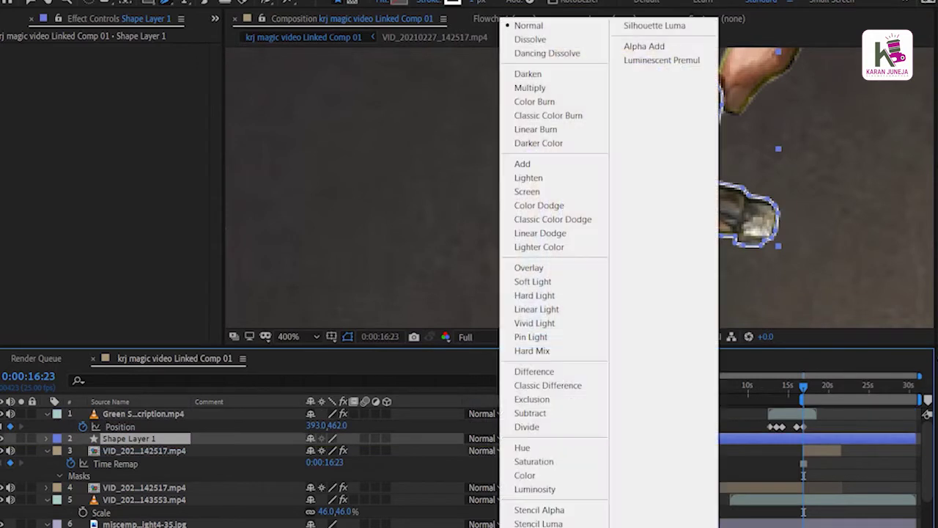
{"action": "key", "text": "Escape"}
{"action": "left_click", "coordinate": [538, 450]}
{"action": "left_click", "coordinate": [565, 479]}
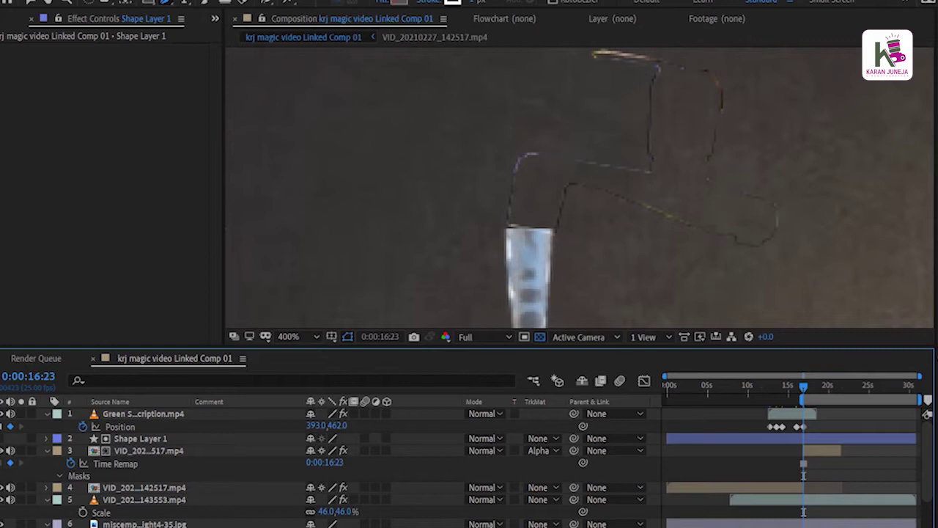
{"action": "key", "text": "comma"}
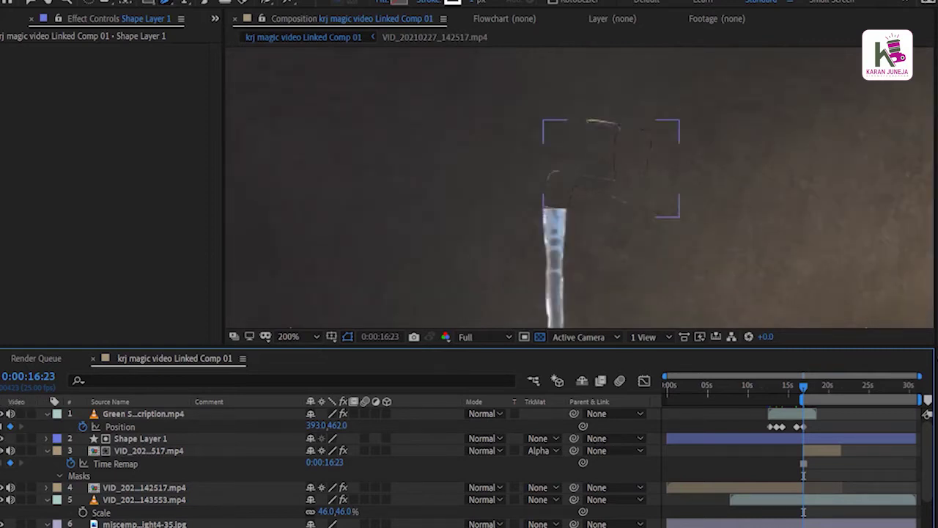
Give the tap outline a solid white FFFFFF fill, leaving the track matte unchanged.
{"action": "left_click", "coordinate": [400, 2]}
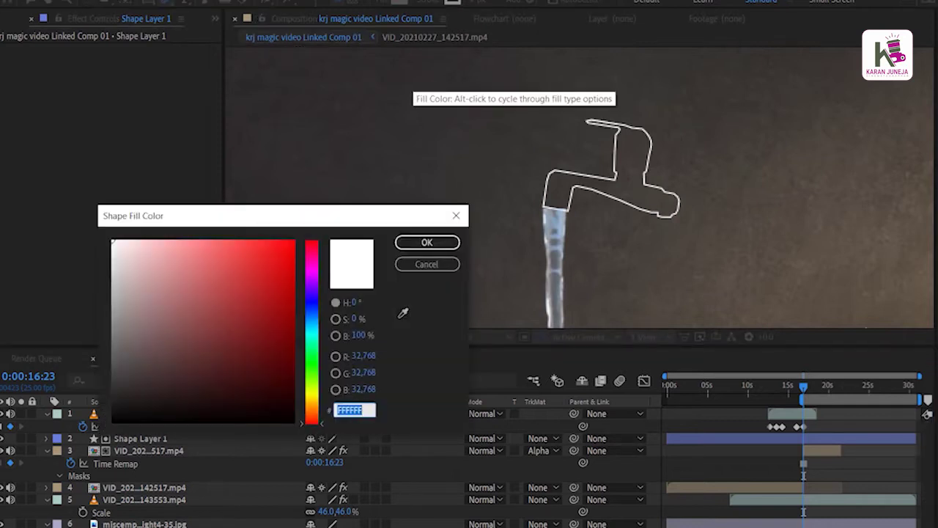
{"action": "key", "text": "Escape"}
{"action": "left_click", "coordinate": [381, 2]}
{"action": "left_click", "coordinate": [483, 216]}
{"action": "left_click", "coordinate": [515, 299]}
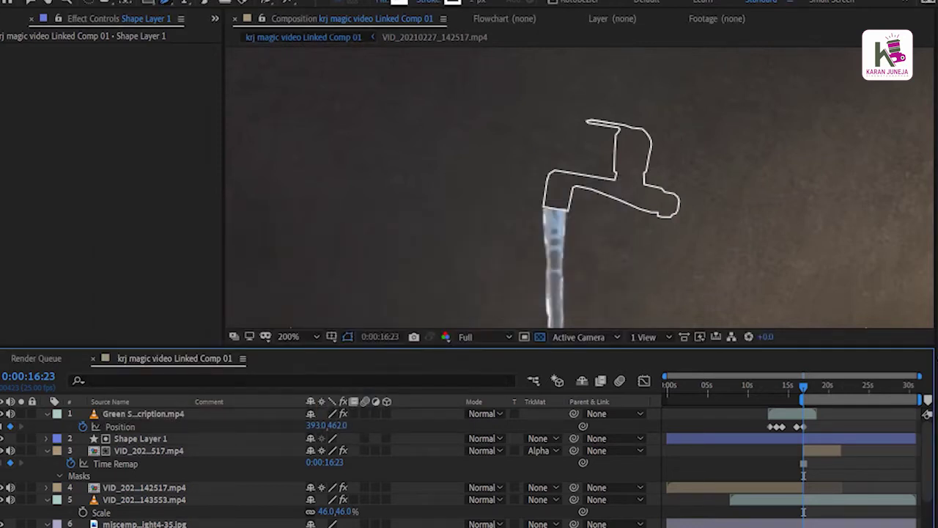
{"action": "left_click", "coordinate": [543, 438]}
{"action": "key", "text": "Escape"}
Remove the tap clip's track matte and try a linear gradient fill on the outline.
{"action": "left_click", "coordinate": [543, 450]}
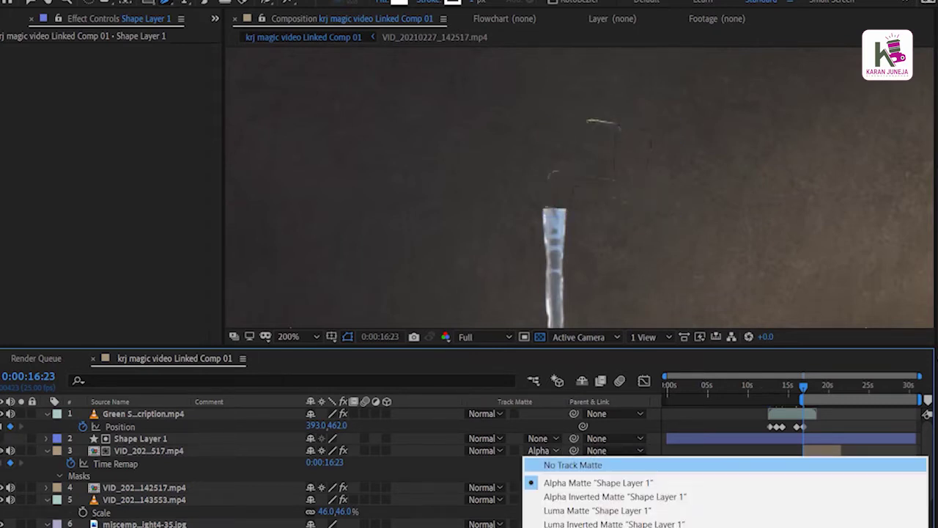
{"action": "left_click", "coordinate": [572, 463]}
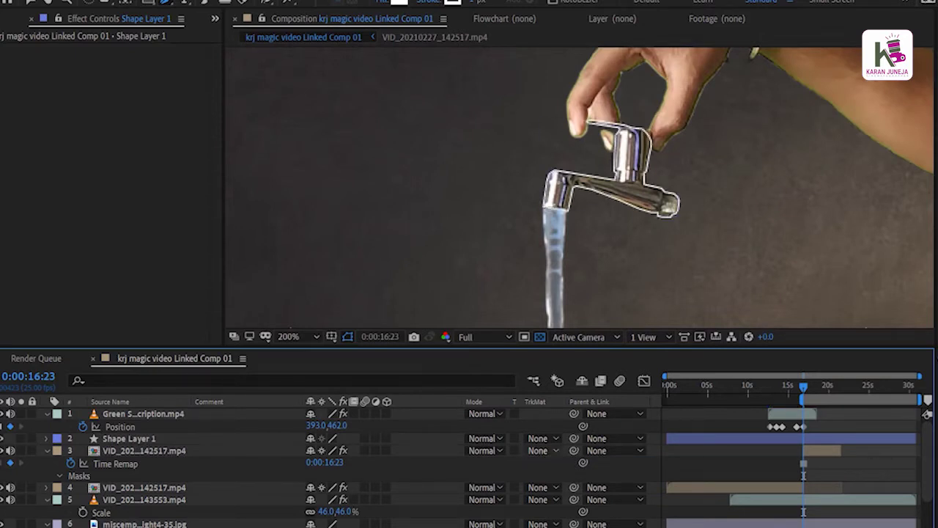
{"action": "left_click", "coordinate": [381, 2]}
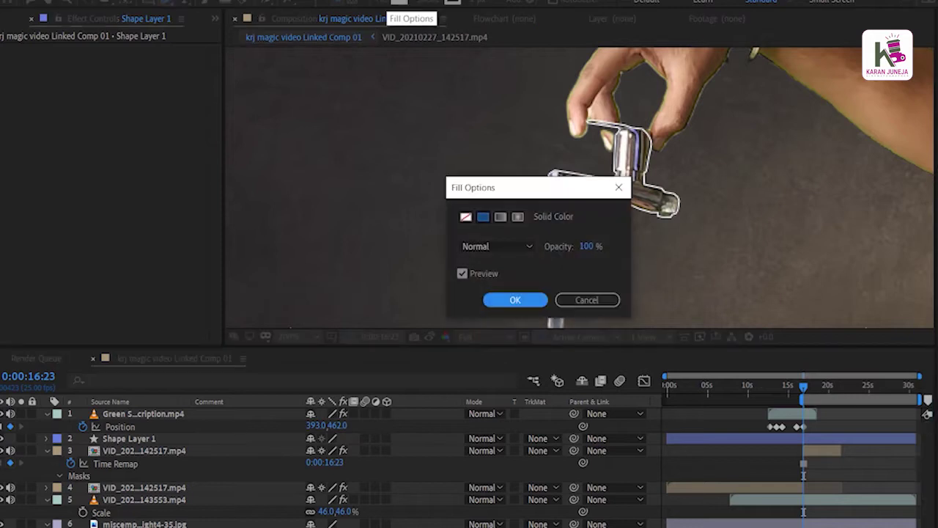
{"action": "left_click", "coordinate": [499, 217]}
{"action": "left_click", "coordinate": [515, 300]}
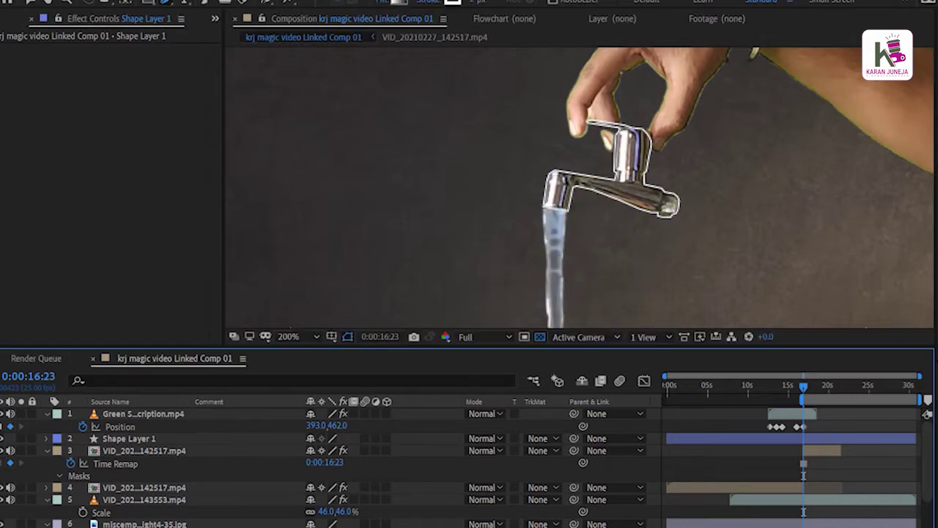
{"action": "left_click", "coordinate": [400, 3]}
{"action": "key", "text": "Return"}
{"action": "left_click", "coordinate": [381, 1]}
{"action": "key", "text": "Return"}
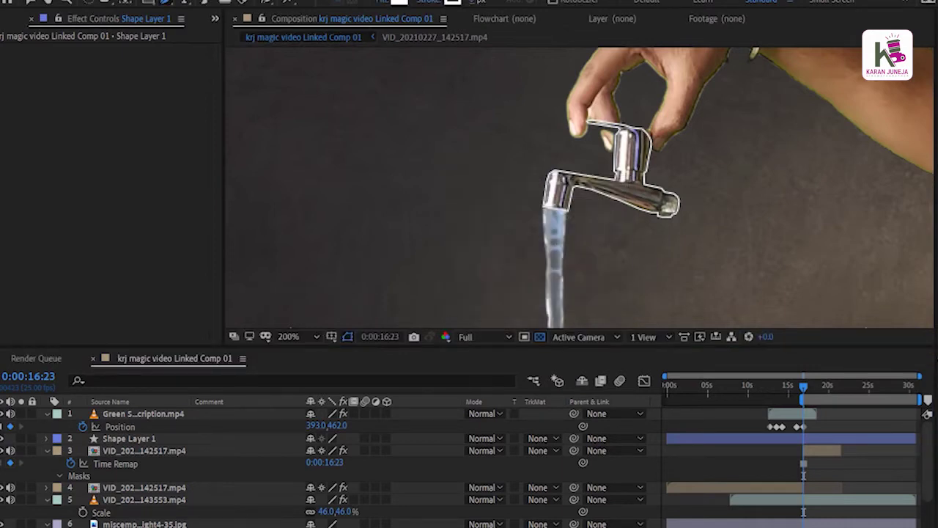
Fill Shape Layer 1 solid white, use it as the tap clip's alpha matte, and split it.
{"action": "left_click", "coordinate": [128, 439]}
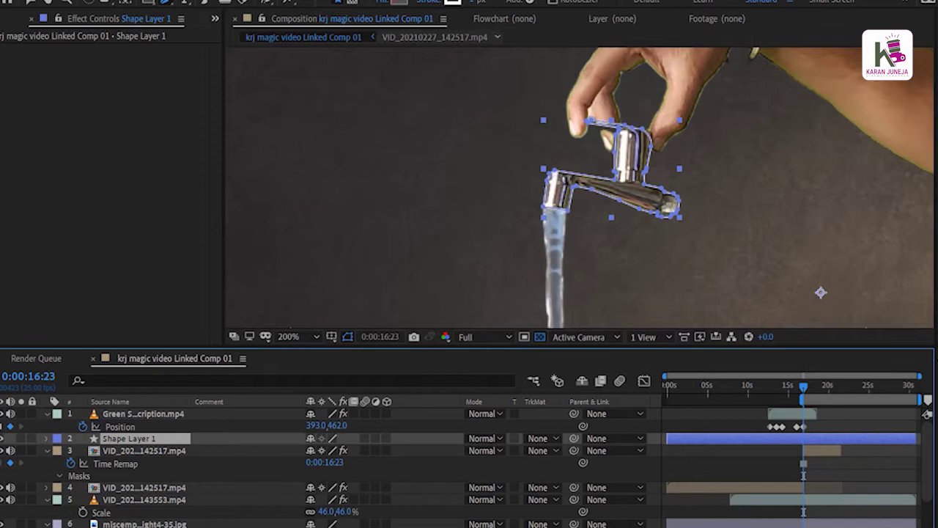
{"action": "left_click", "coordinate": [381, 1]}
{"action": "left_click", "coordinate": [484, 213]}
{"action": "key", "text": "Return"}
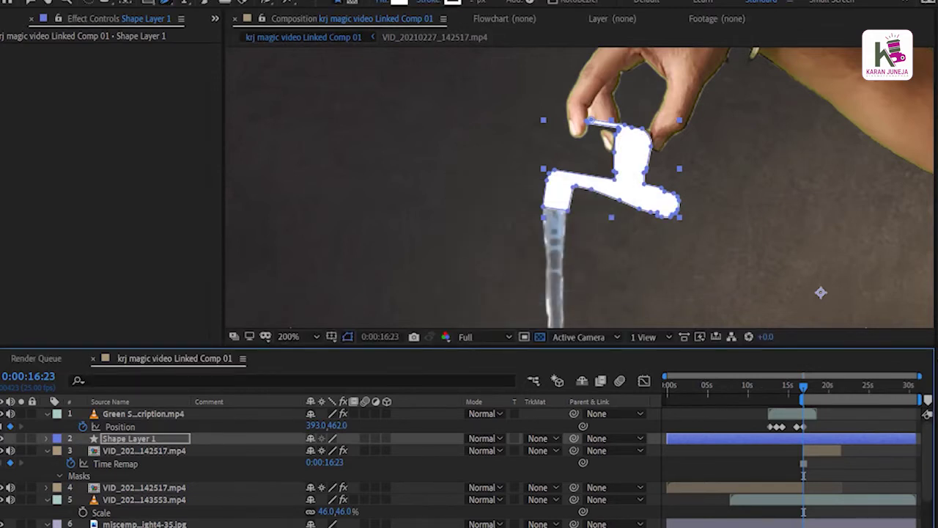
{"action": "left_click", "coordinate": [543, 449]}
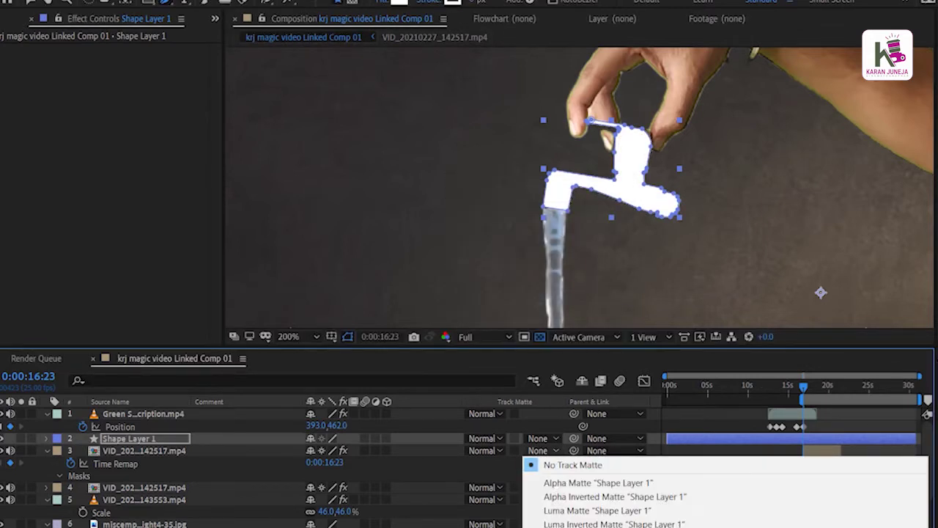
{"action": "left_click", "coordinate": [579, 479]}
{"action": "key", "text": "F2"}
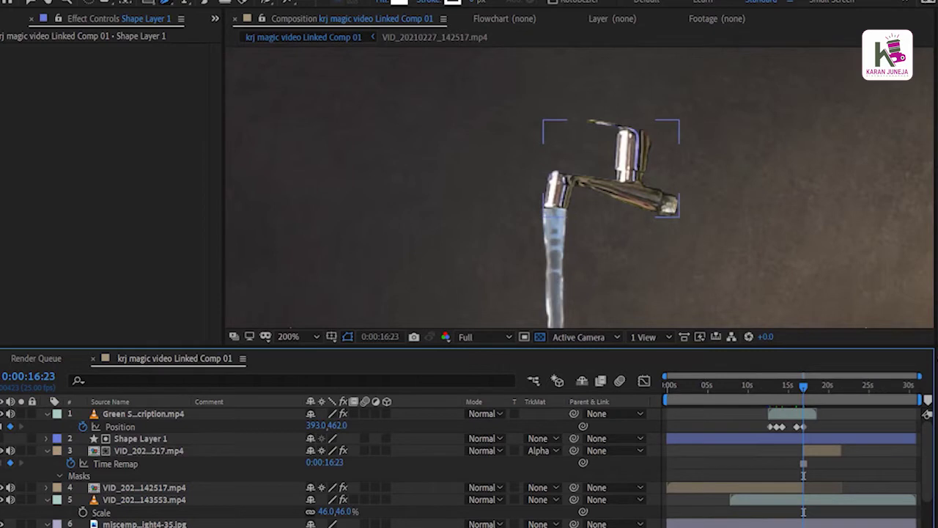
{"action": "key", "text": "ctrl+shift+d"}
Finish splitting the shape layer and select the new Shape Layer 2.
{"action": "key", "text": "Delete"}
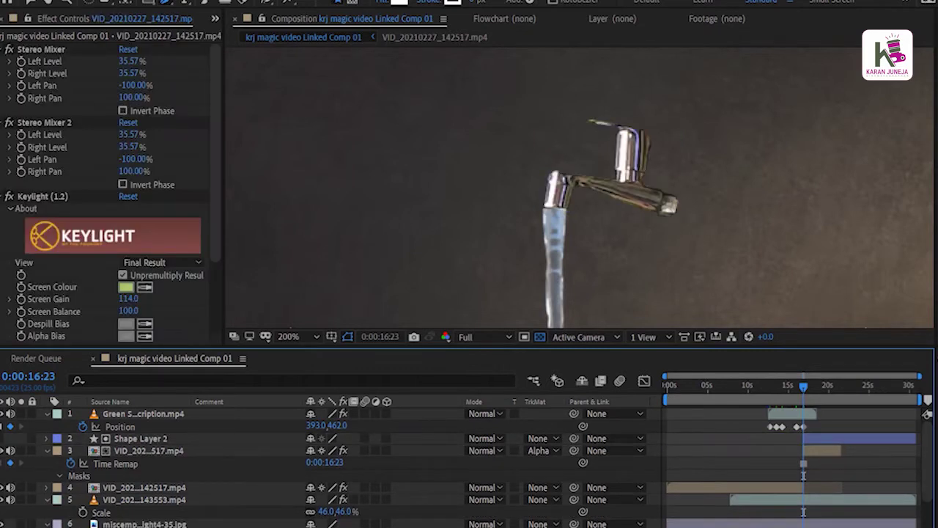
{"action": "key", "text": "ctrl+Up"}
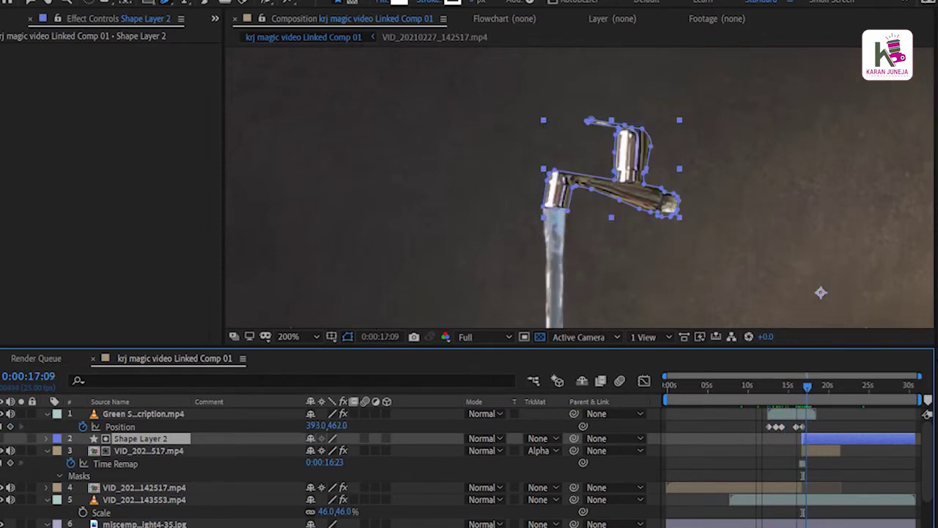
{"action": "key", "text": "comma"}
{"action": "key", "text": "comma"}
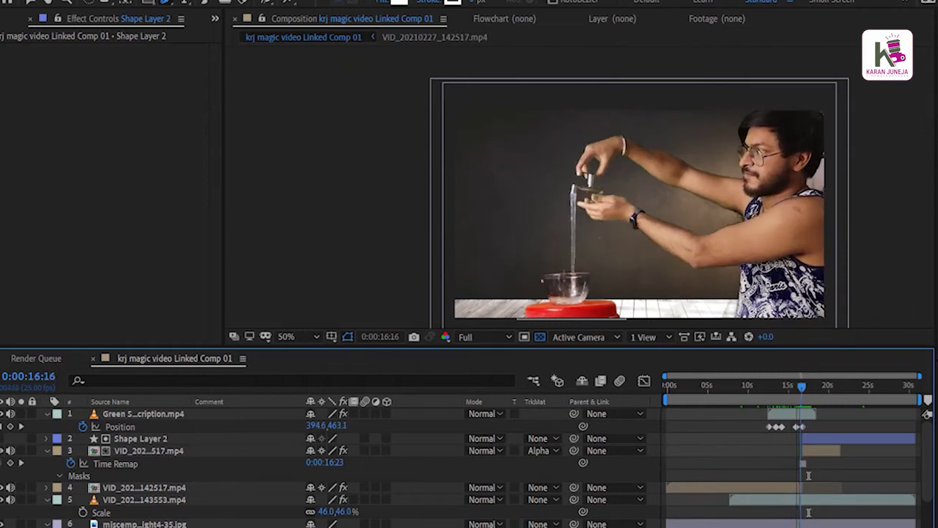
Play the floating-tap composite, then duplicate the green-screen water layer with Ctrl+D.
{"action": "key", "text": "Page_Up"}
{"action": "key", "text": "Page_Up"}
{"action": "key", "text": "Page_Up"}
{"action": "key", "text": "space"}
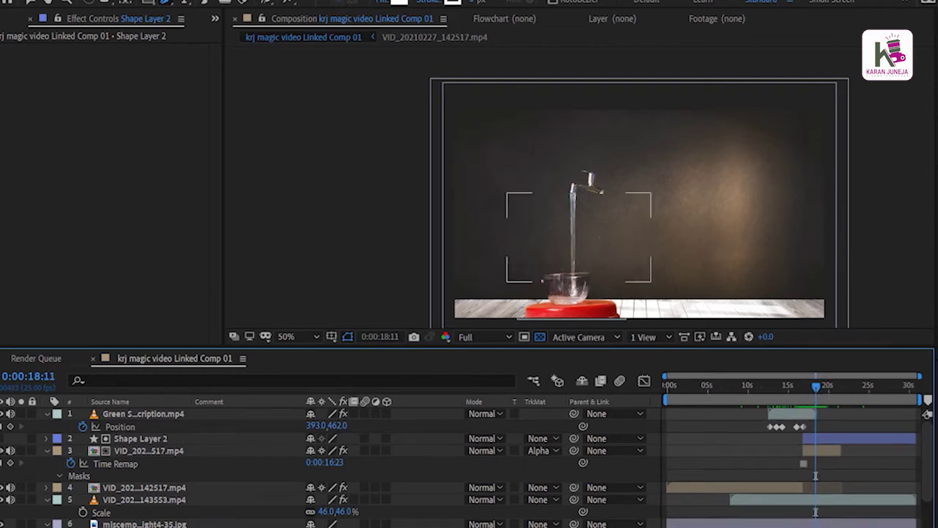
{"action": "left_click", "coordinate": [143, 414]}
{"action": "key", "text": "ctrl+d"}
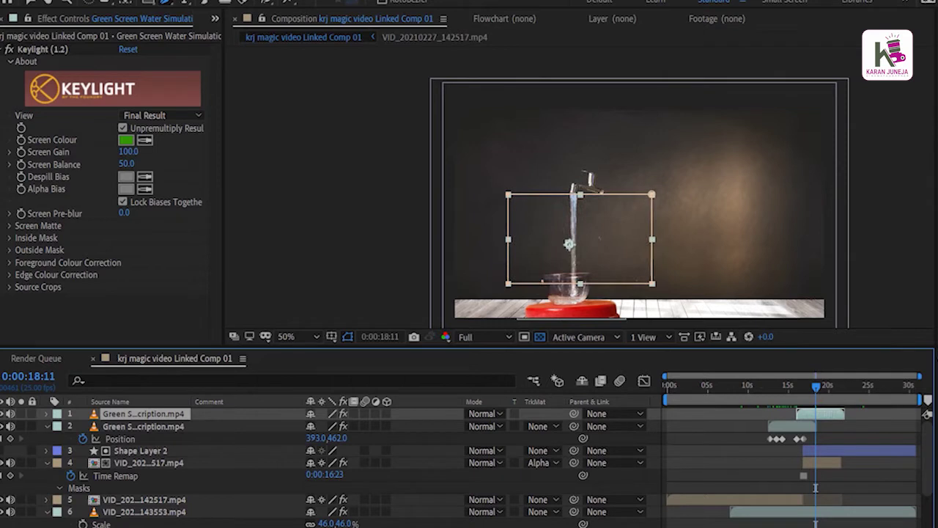
Trim the copied water layer to start at the current time.
{"action": "key", "text": "alt+Page_Down"}
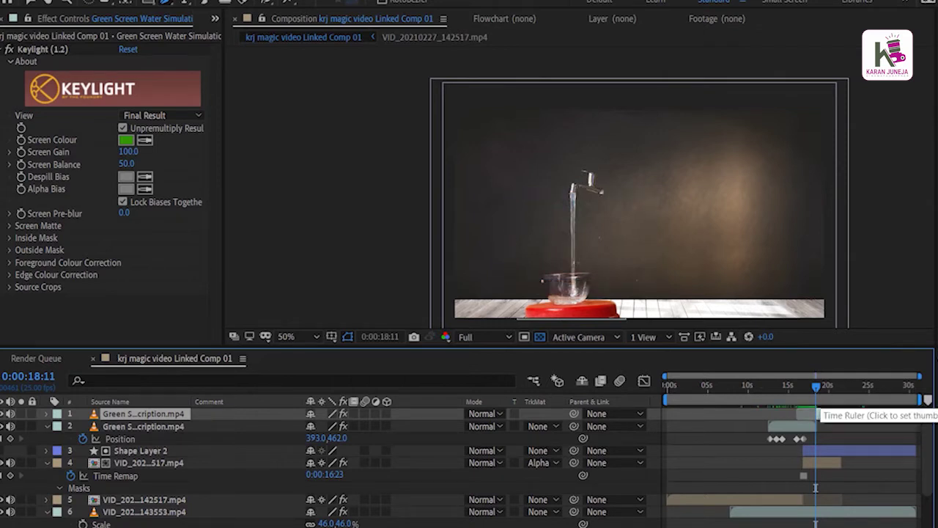
{"action": "key", "text": "equal"}
{"action": "key", "text": "equal"}
{"action": "key", "text": "equal"}
{"action": "key", "text": "Page_Down"}
{"action": "key", "text": "Page_Down"}
{"action": "key", "text": "Page_Down"}
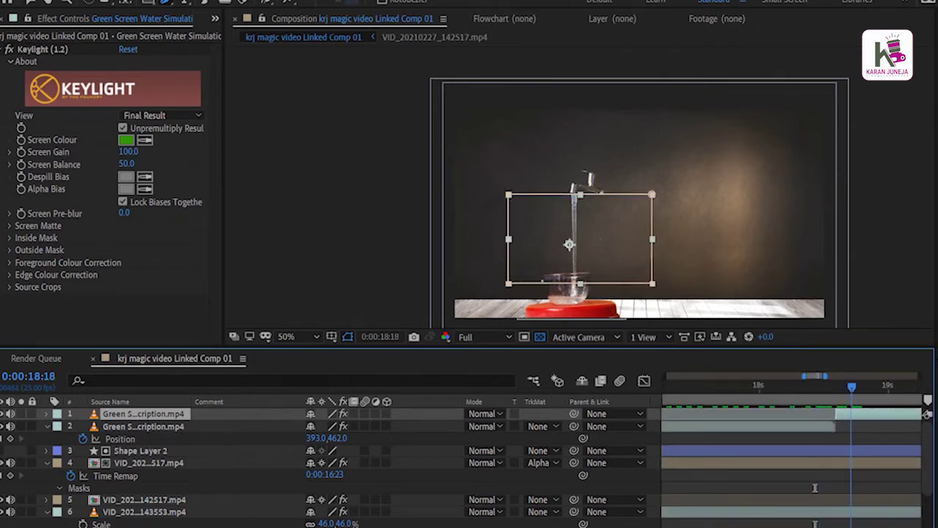
Keyframe the copy's Position, nudge it to 393.7, 460.2, and bring up the 28 Feb footage folder.
{"action": "key", "text": "p"}
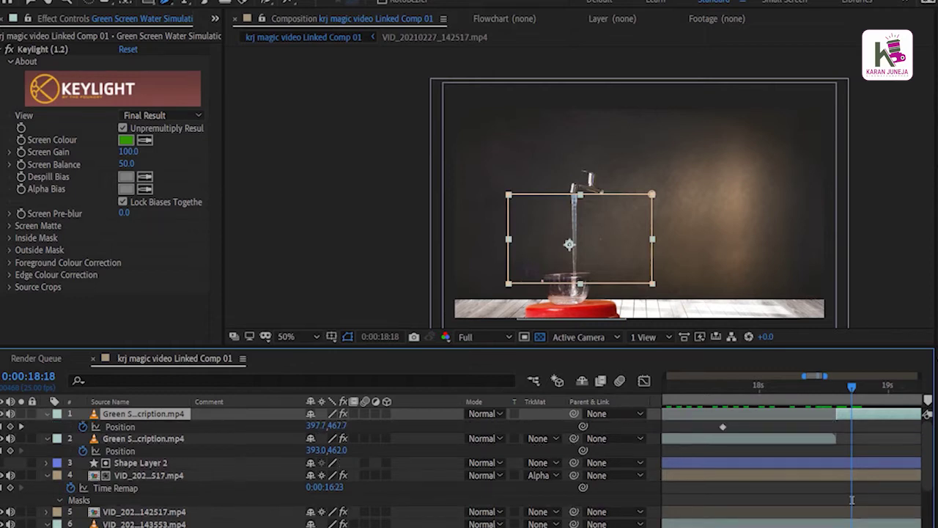
{"action": "key", "text": "period"}
{"action": "key", "text": "period"}
{"action": "key", "text": "Left"}
{"action": "key", "text": "Up"}
{"action": "key", "text": "comma"}
{"action": "key", "text": "comma"}
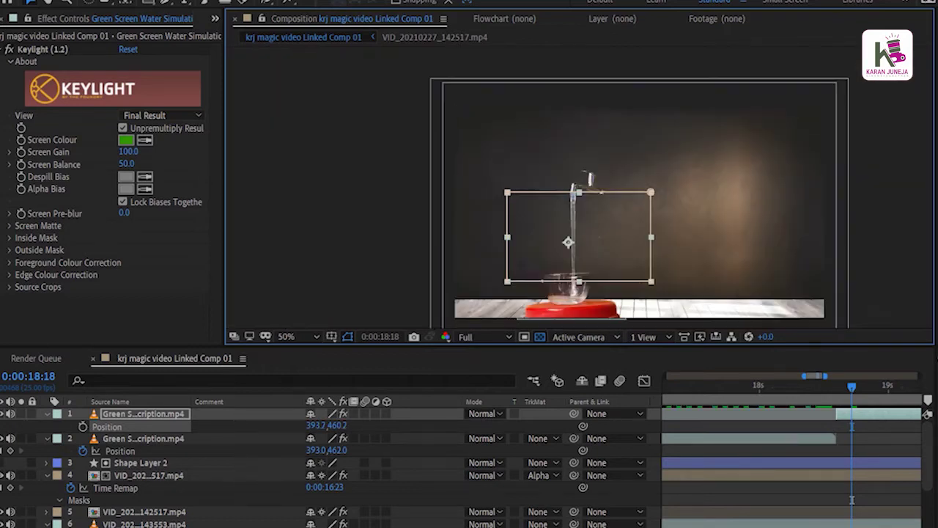
{"action": "left_click", "coordinate": [851, 499]}
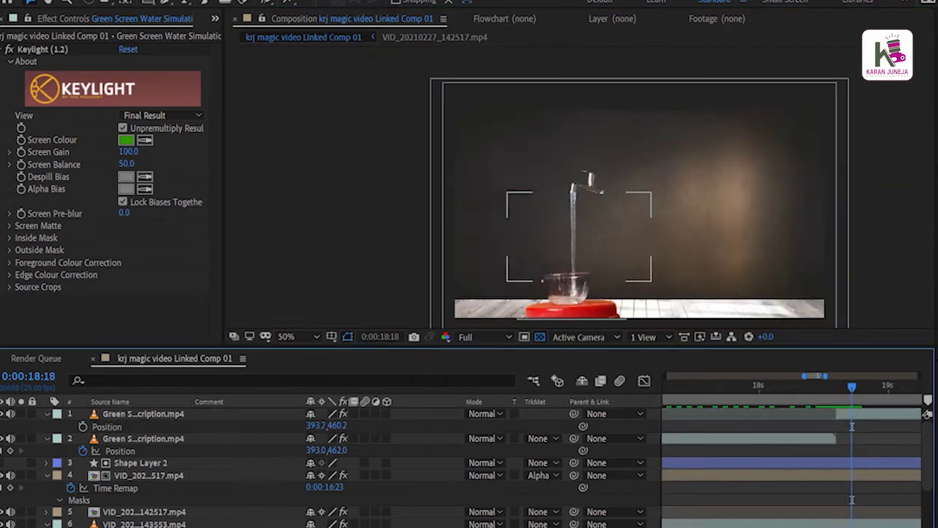
{"action": "key", "text": "minus"}
{"action": "key", "text": "minus"}
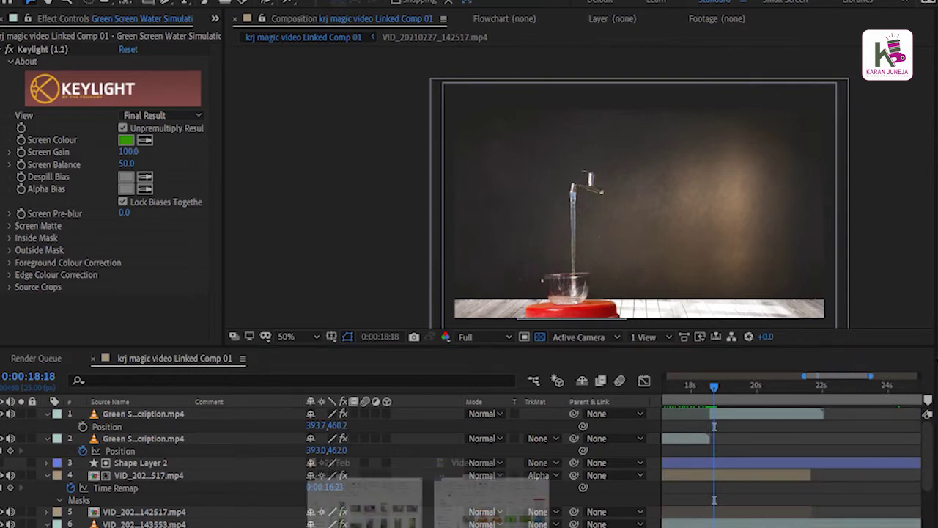
{"action": "key", "text": "alt+Tab"}
{"action": "key", "text": "Up"}
{"action": "key", "text": "Right"}
{"action": "key", "text": "Right"}
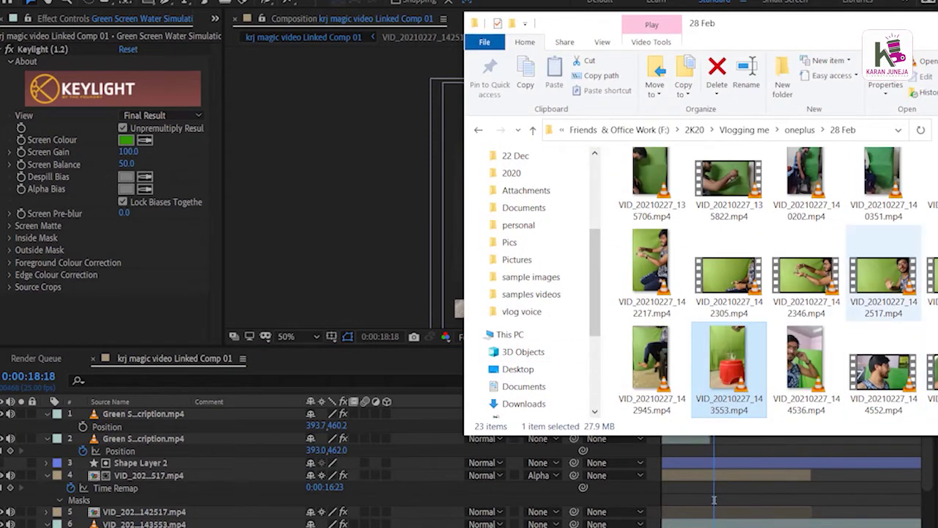
{"action": "key", "text": "Right"}
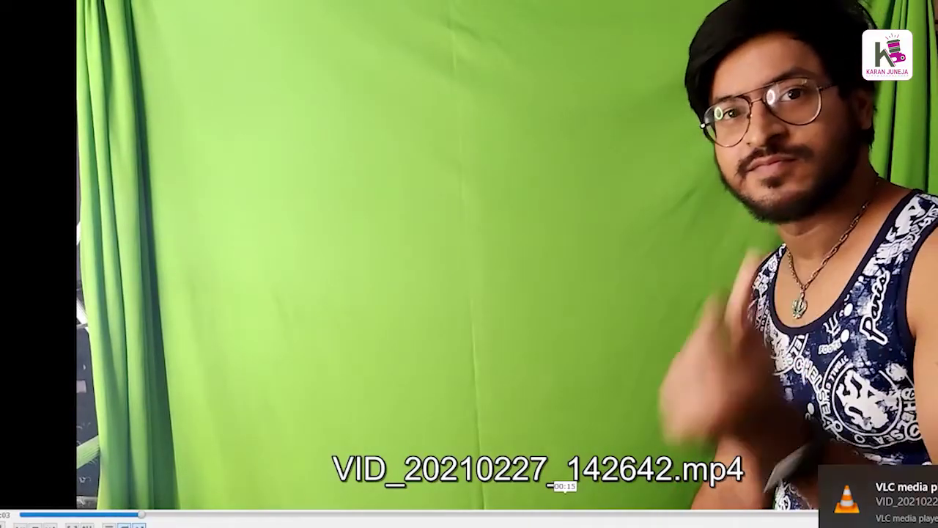
{"action": "key", "text": "alt+F4"}
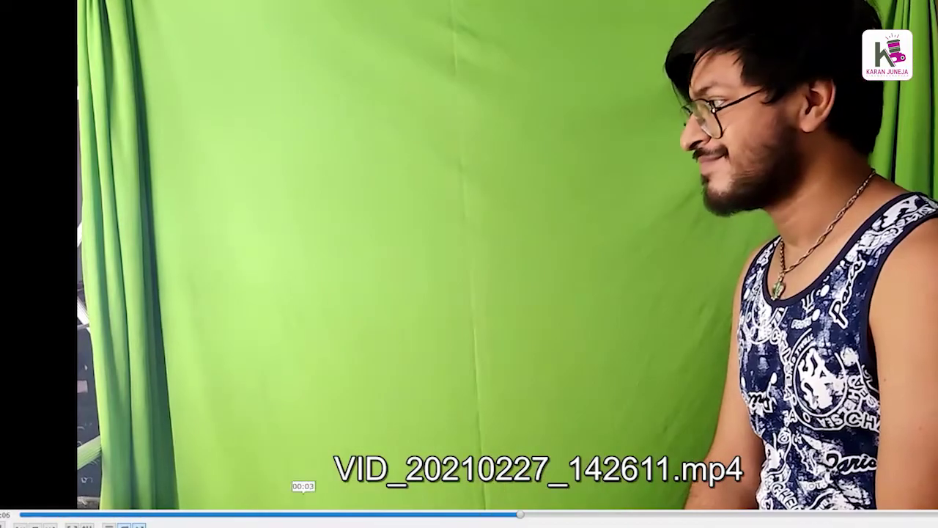
{"action": "left_click", "coordinate": [150, 514]}
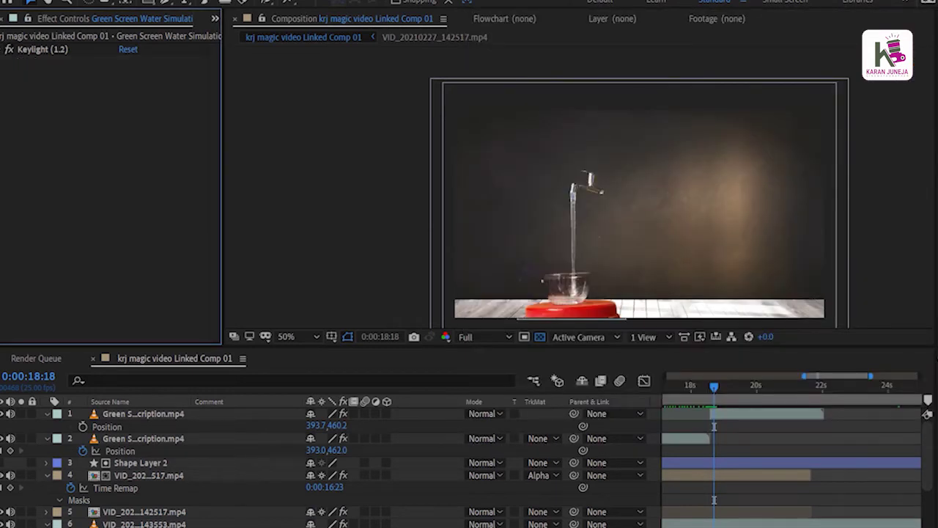
Scale the presenter clip to 72% and nudge it slightly left and down.
{"action": "mouse_move", "coordinate": [429, 524]}
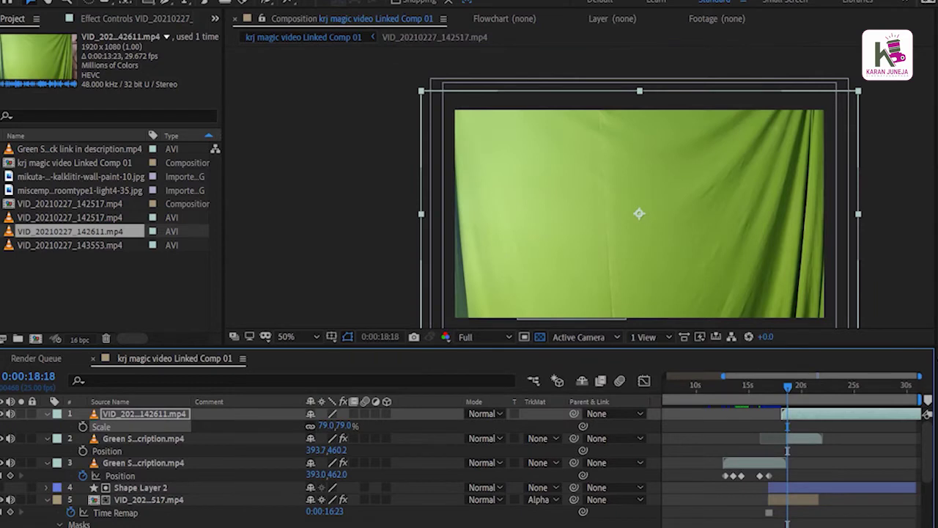
{"action": "key", "text": "space"}
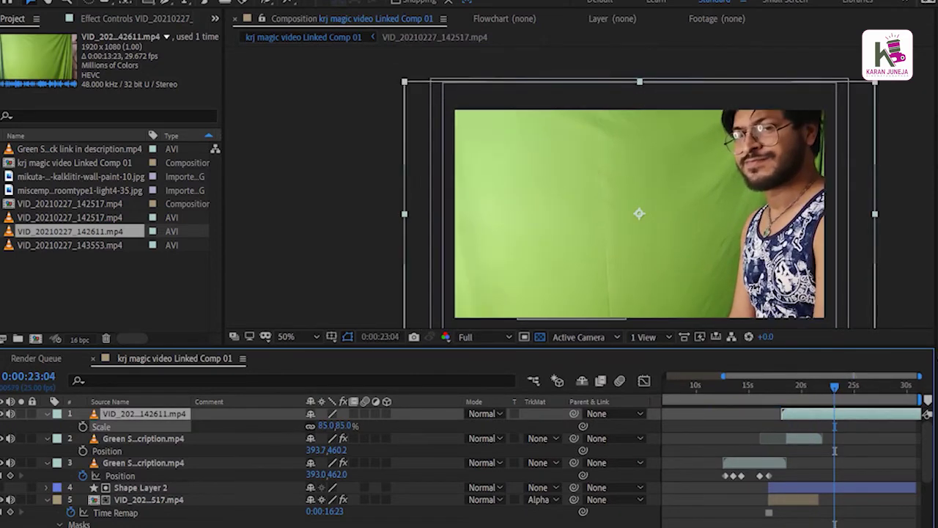
{"action": "left_click_drag", "start_coordinate": [324, 425], "coordinate": [315, 425]}
{"action": "left_click_drag", "start_coordinate": [447, 208], "coordinate": [444, 210]}
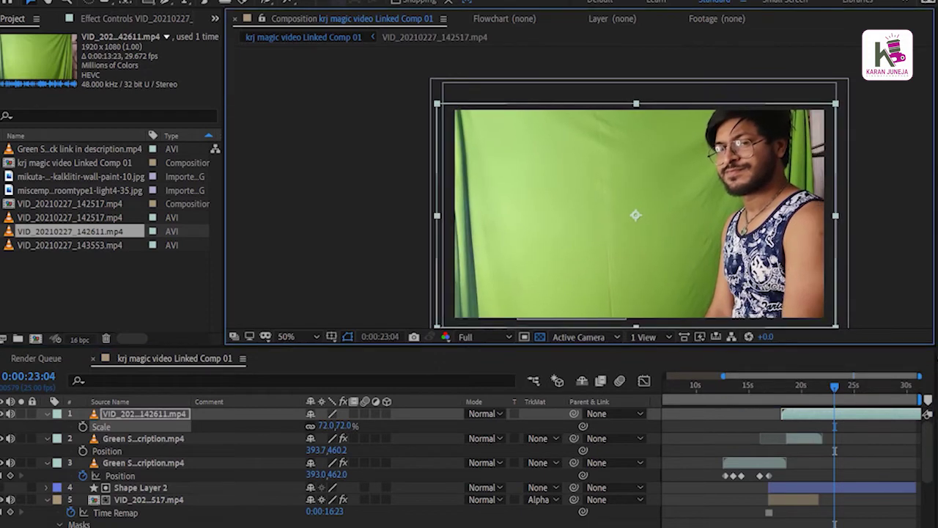
Preview from around 19 seconds, then key out the green screen with Keylight (1.2).
{"action": "mouse_move", "coordinate": [834, 384]}
{"action": "left_mouse_down"}
{"action": "mouse_move", "coordinate": [798, 385]}
{"action": "mouse_move", "coordinate": [812, 385]}
{"action": "left_mouse_up"}
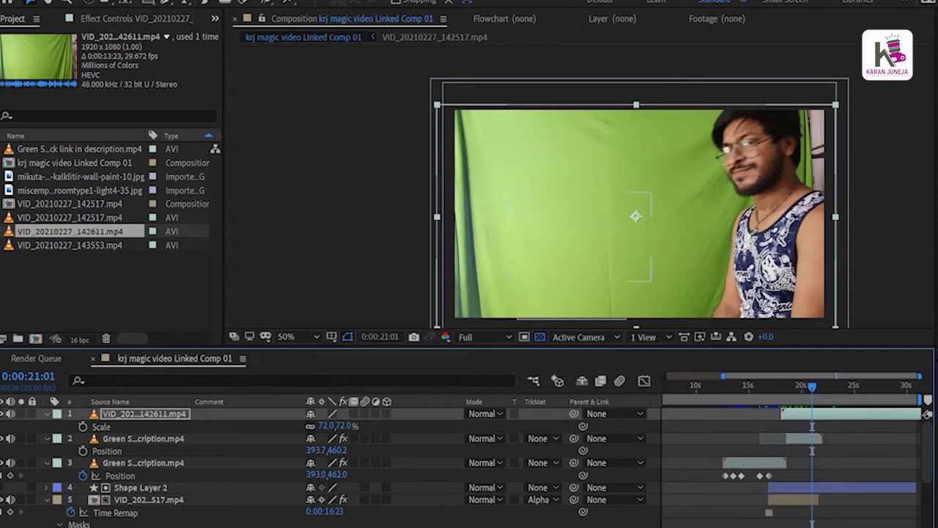
{"action": "key", "text": "space"}
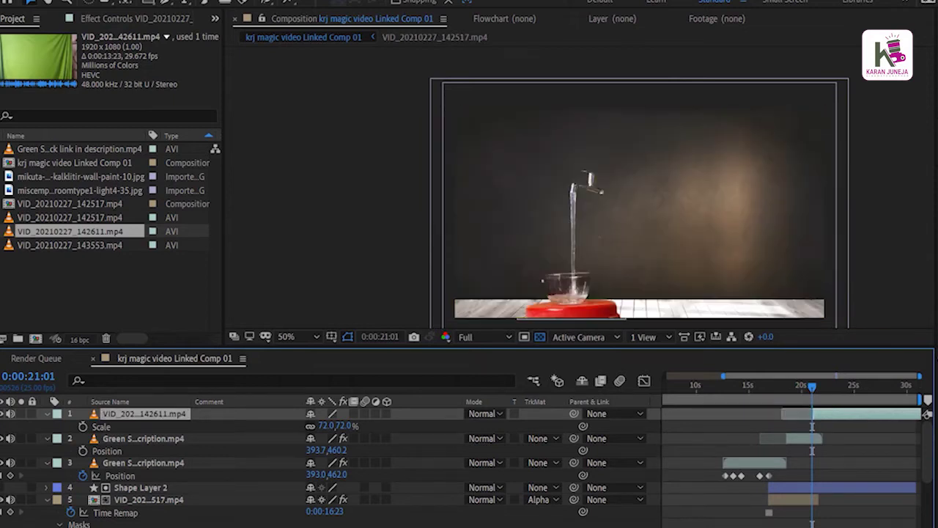
{"action": "key", "text": "space"}
{"action": "key", "text": "ctrl+alt+shift+e"}
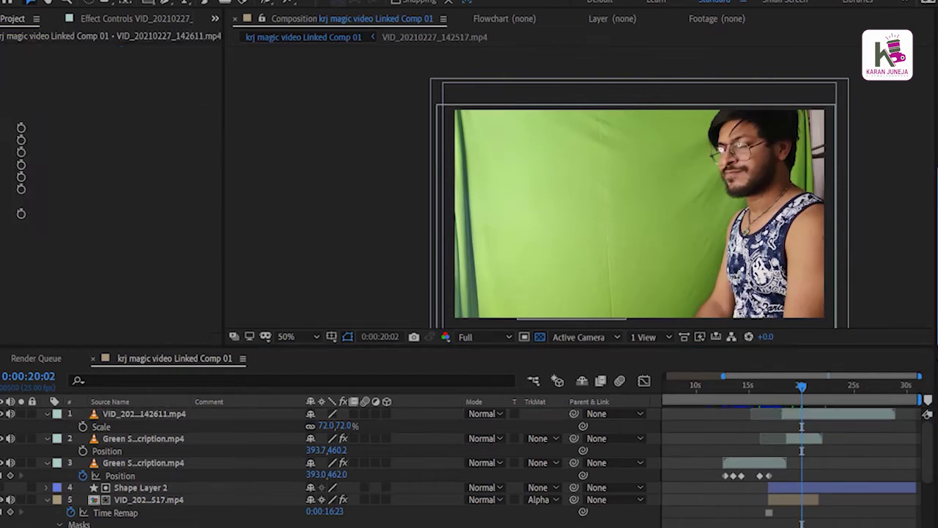
{"action": "left_click", "coordinate": [557, 205]}
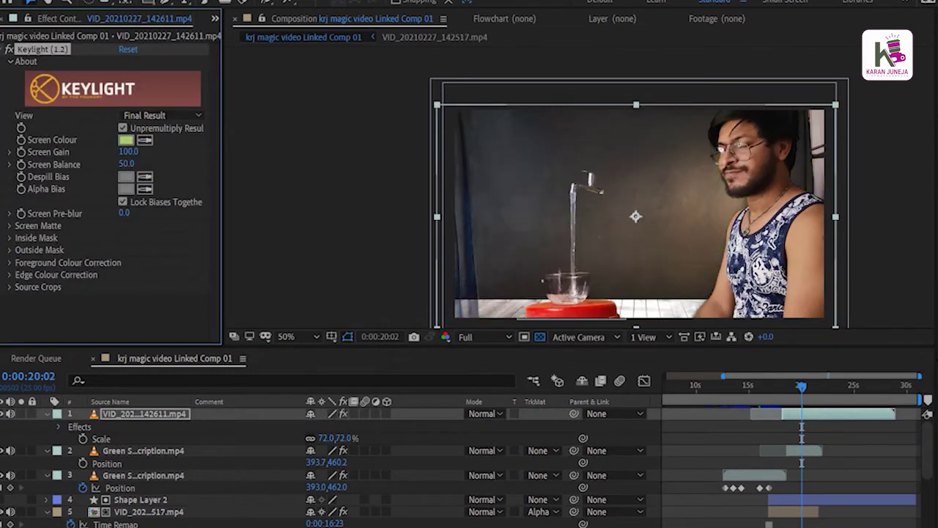
Preview the keyed composite from about 16 seconds with the timeline zoomed in.
{"action": "key", "text": "space"}
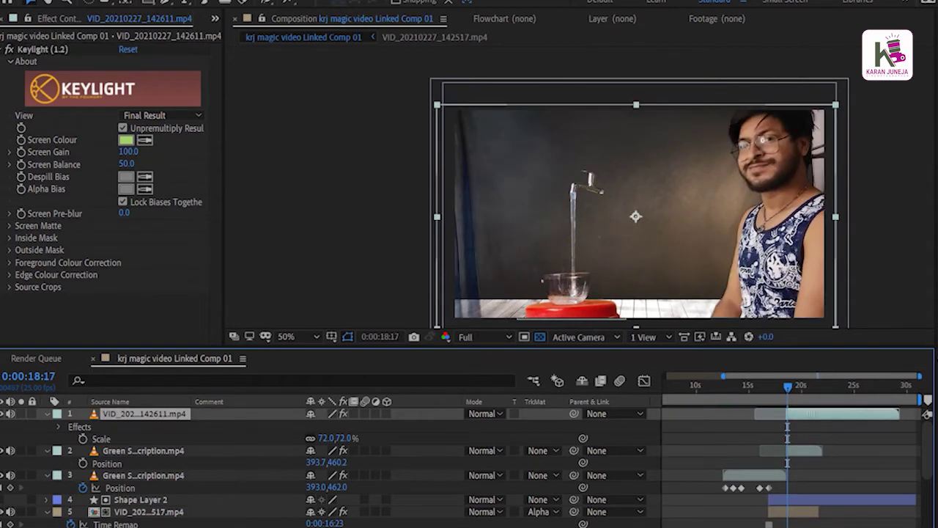
{"action": "left_click_drag", "start_coordinate": [776, 386], "coordinate": [765, 387]}
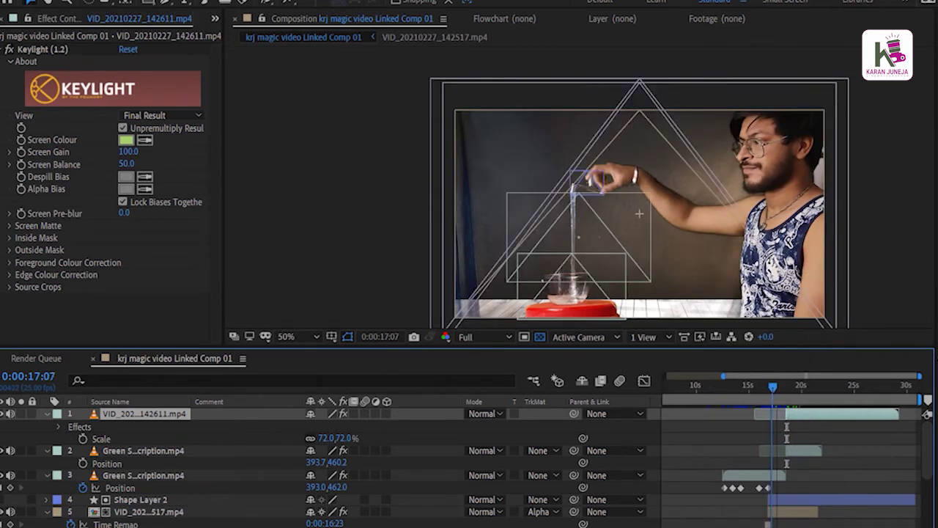
{"action": "key", "text": "space"}
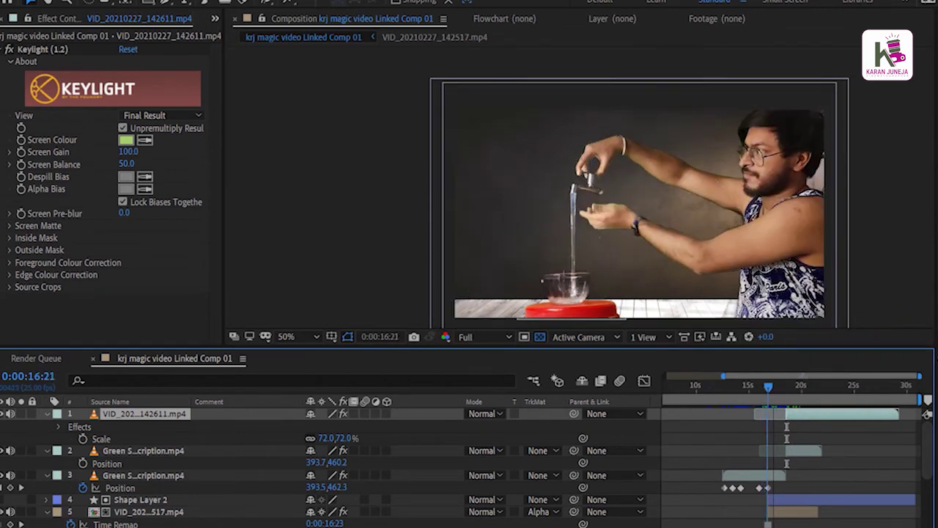
{"action": "key", "text": "equal"}
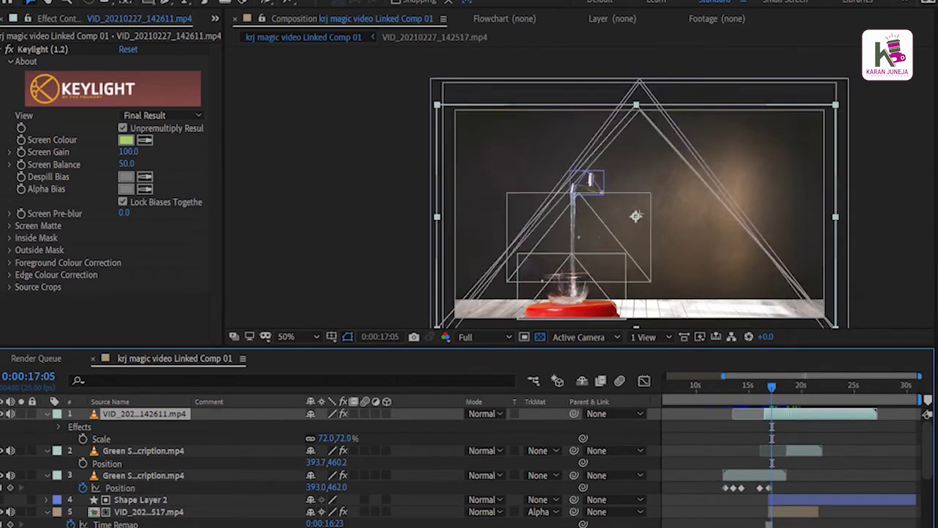
{"action": "key", "text": "equal"}
{"action": "key", "text": "equal"}
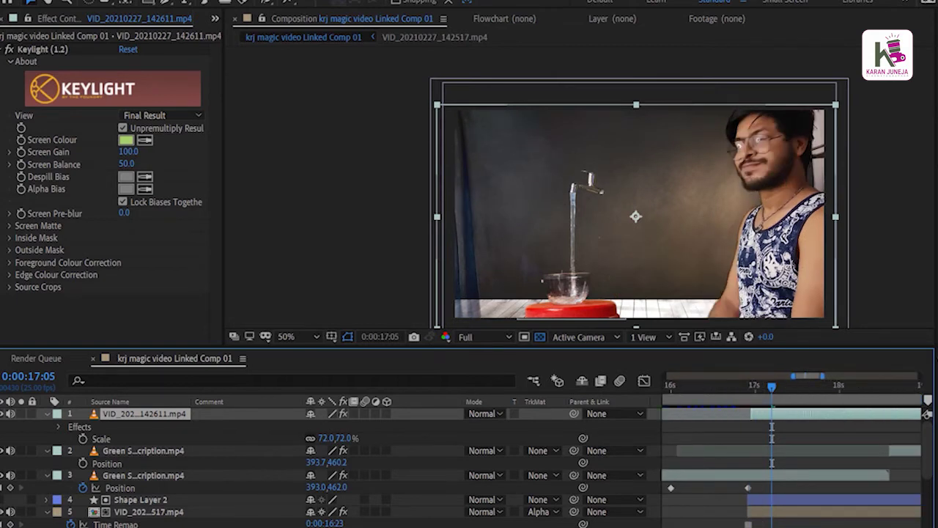
{"action": "key", "text": "Page_Up"}
{"action": "key", "text": "Page_Up"}
{"action": "key", "text": "Page_Up"}
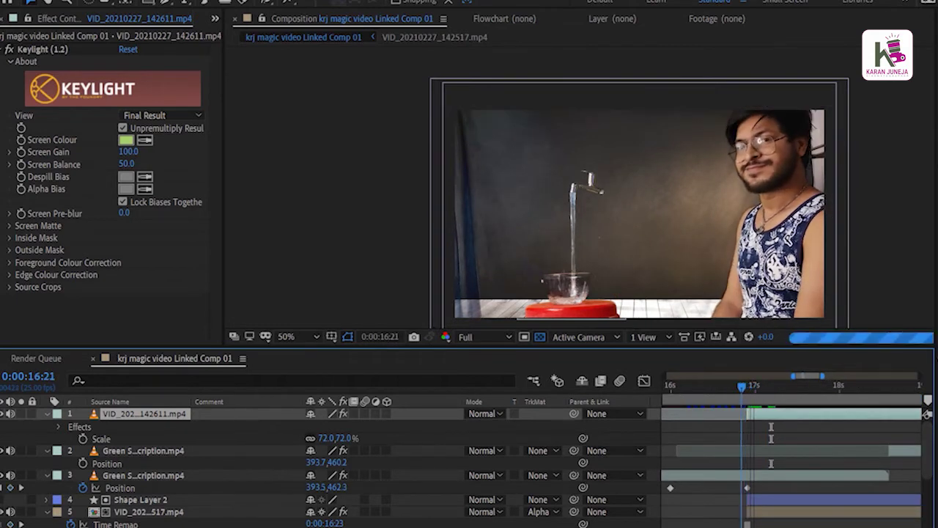
{"action": "key", "text": "space"}
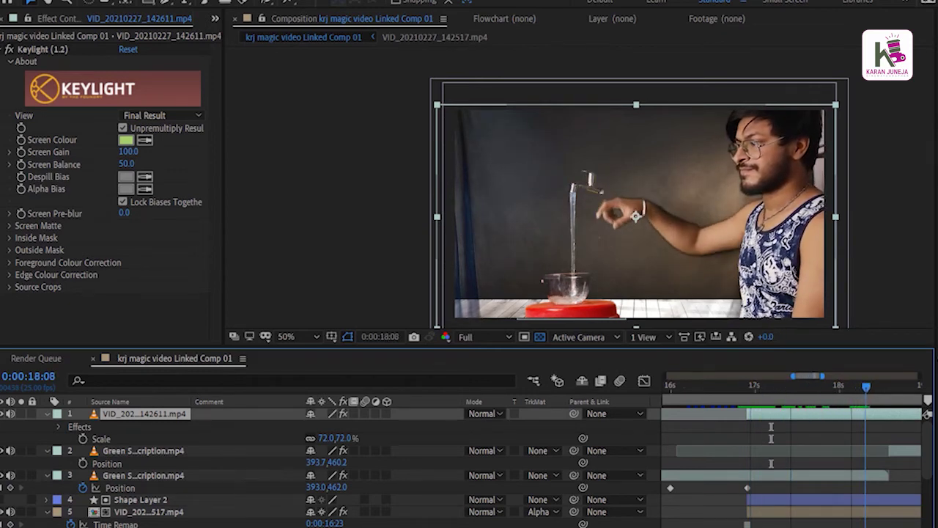
Adjust the presenter layer's in-point around the 17-second mark and preview it.
{"action": "mouse_move", "coordinate": [747, 413]}
{"action": "left_mouse_down"}
{"action": "mouse_move", "coordinate": [821, 413]}
{"action": "mouse_move", "coordinate": [742, 413]}
{"action": "left_mouse_up"}
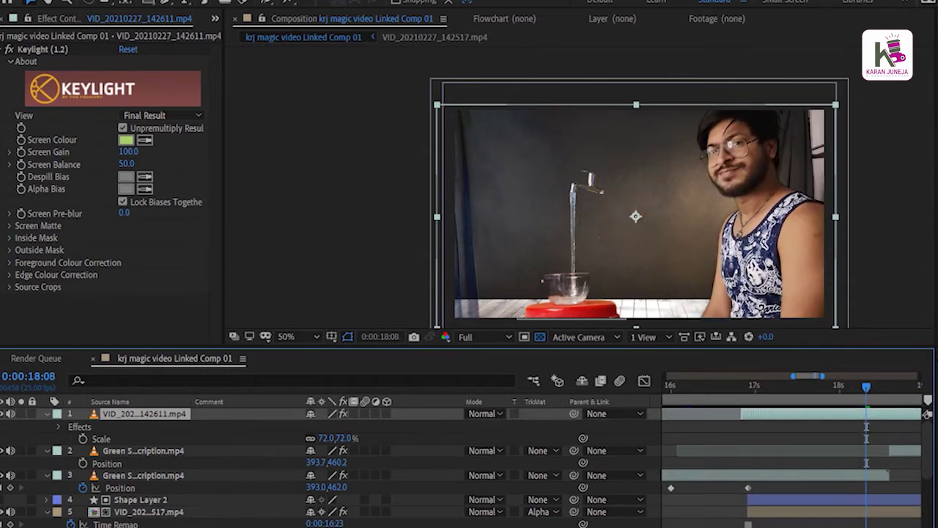
{"action": "left_click", "coordinate": [735, 385]}
{"action": "key", "text": "space"}
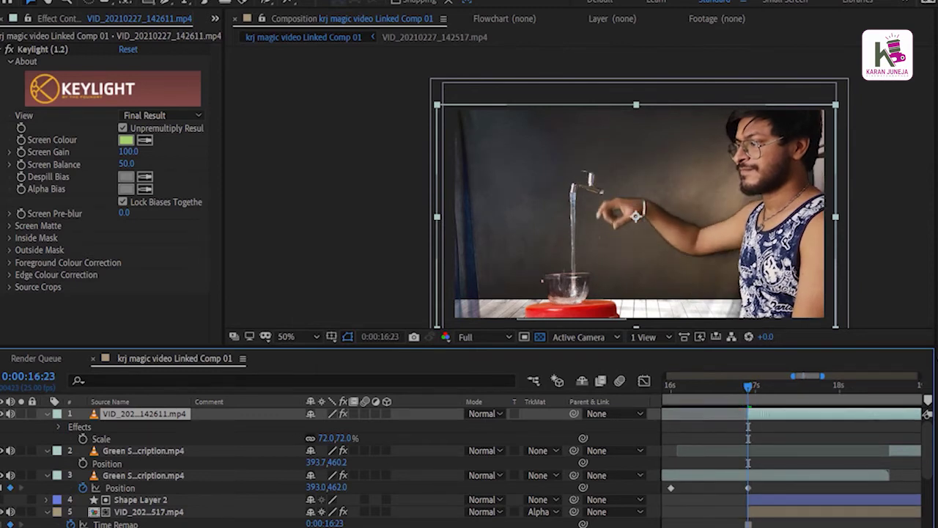
{"action": "key", "text": "space"}
{"action": "key", "text": "space"}
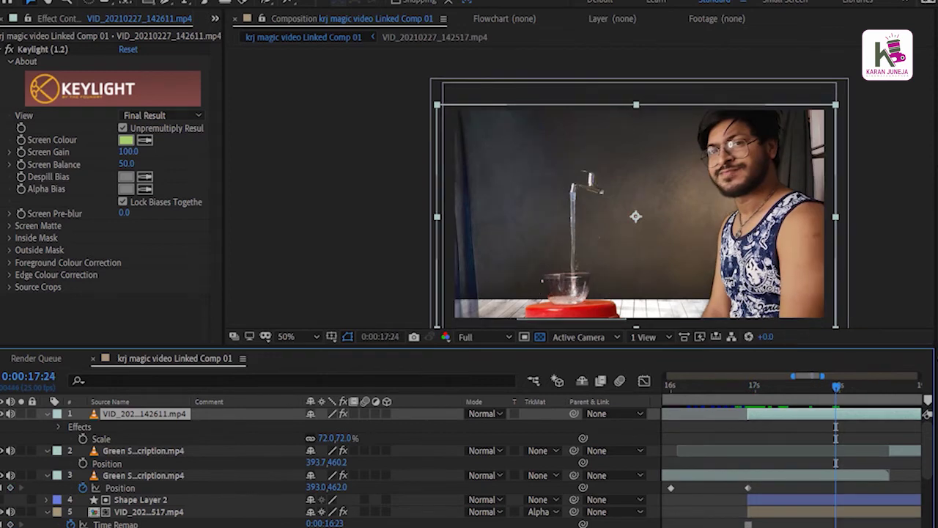
Check the composite in a maximized viewer, then replay it from around 10 seconds.
{"action": "key", "text": "s"}
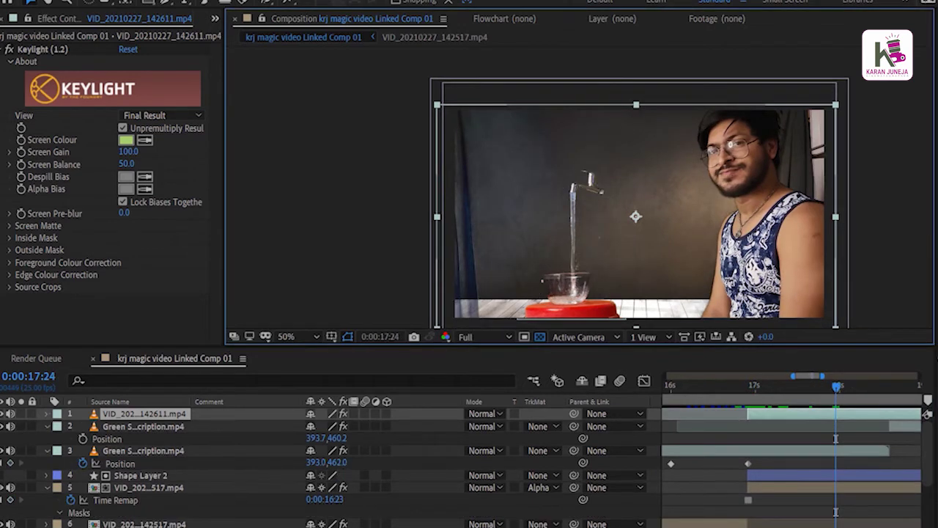
{"action": "key", "text": "grave"}
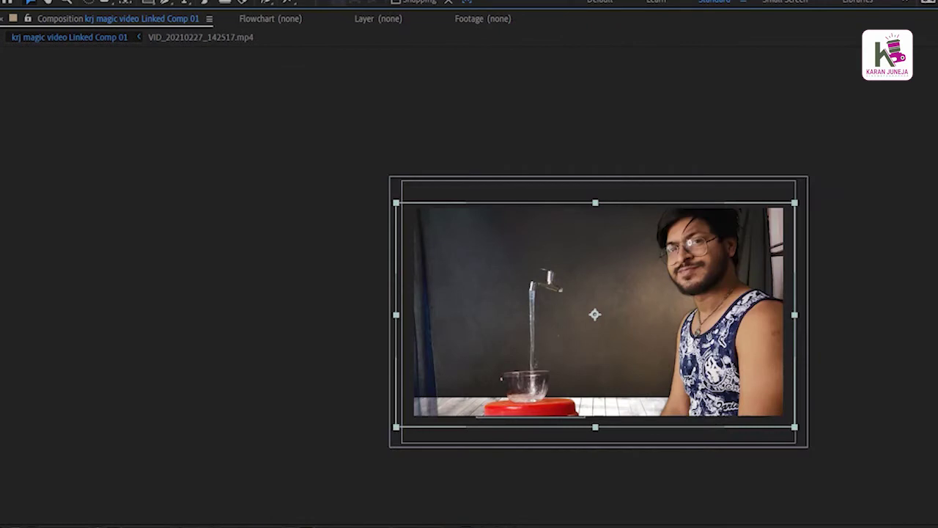
{"action": "scroll", "coordinate": [538, 286], "scroll_direction": "up", "scroll_amount": 2}
{"action": "scroll", "coordinate": [537, 285], "scroll_direction": "down", "scroll_amount": 2}
{"action": "key", "text": "grave"}
{"action": "key", "text": "space"}
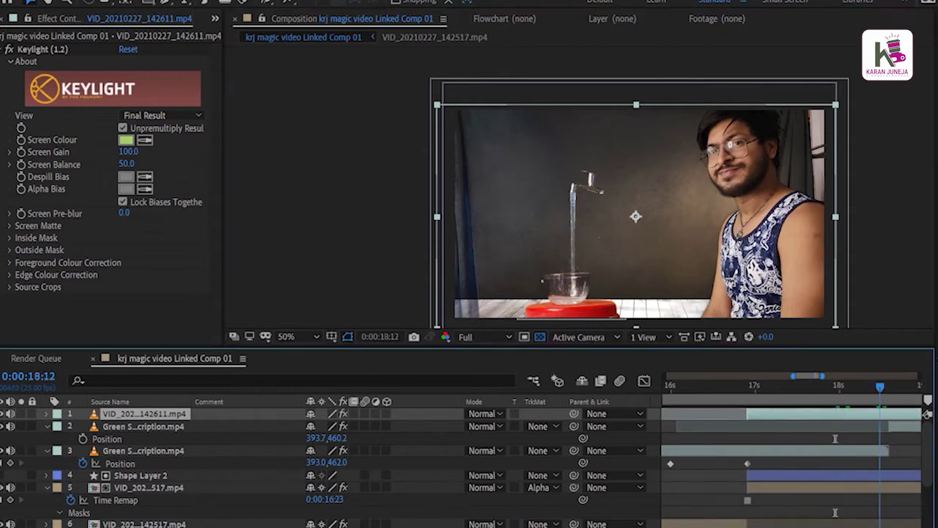
{"action": "key", "text": "space"}
{"action": "key", "text": "minus"}
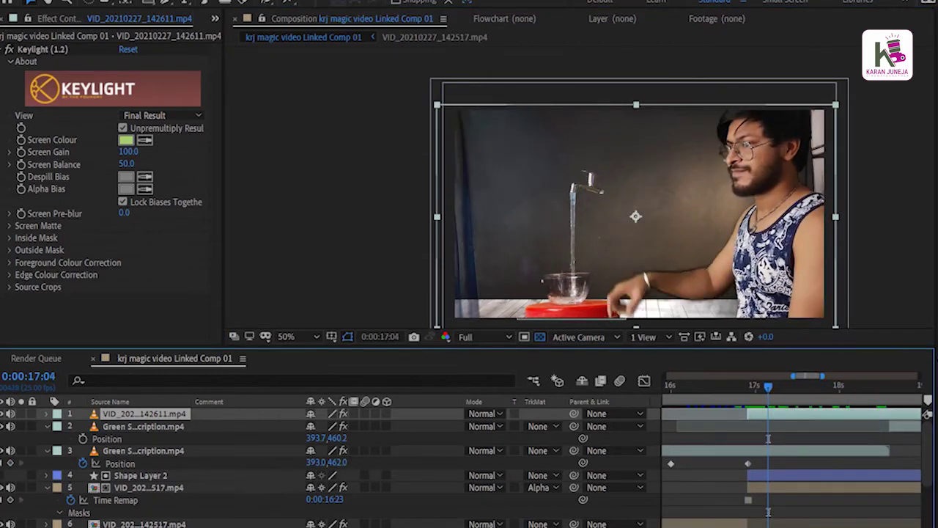
{"action": "key", "text": "minus"}
{"action": "key", "text": "minus"}
{"action": "key", "text": "space"}
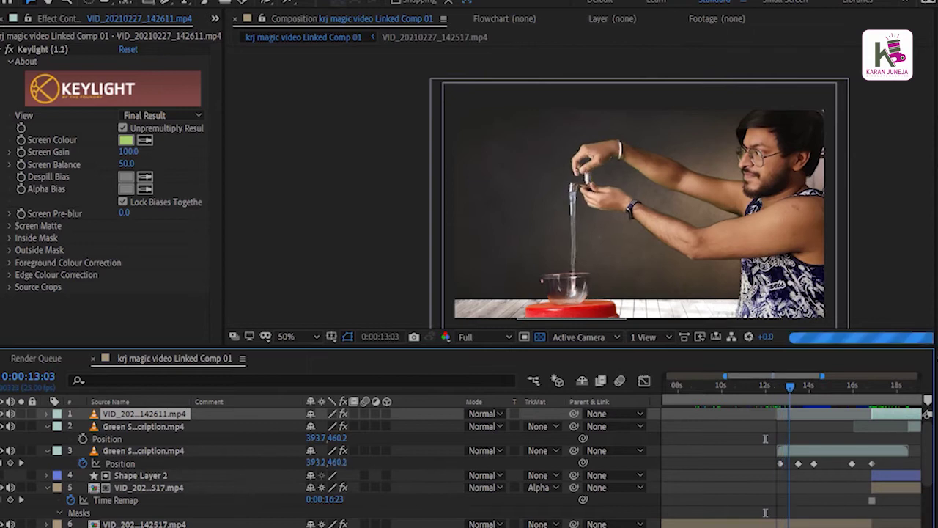
At 0:00:12:16, trim VID_20210227_143553.mp4's in-point slightly later.
{"action": "left_click", "coordinate": [778, 384]}
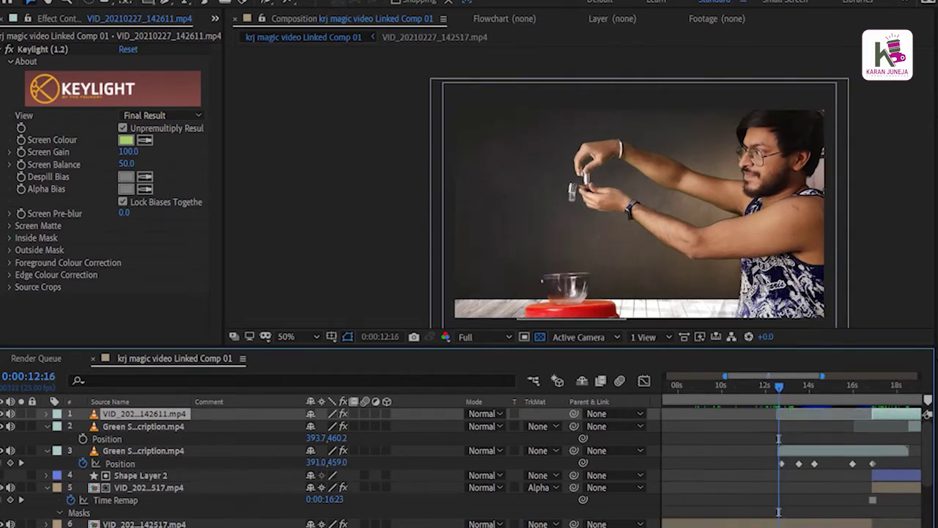
{"action": "scroll", "coordinate": [330, 461], "scroll_direction": "down", "scroll_amount": 2}
{"action": "left_click", "coordinate": [144, 499]}
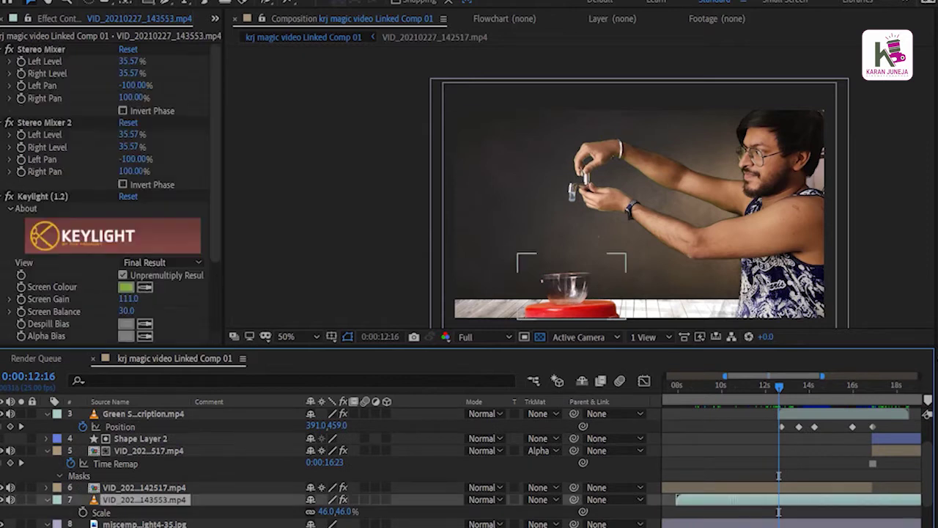
{"action": "left_click_drag", "start_coordinate": [692, 499], "coordinate": [708, 499]}
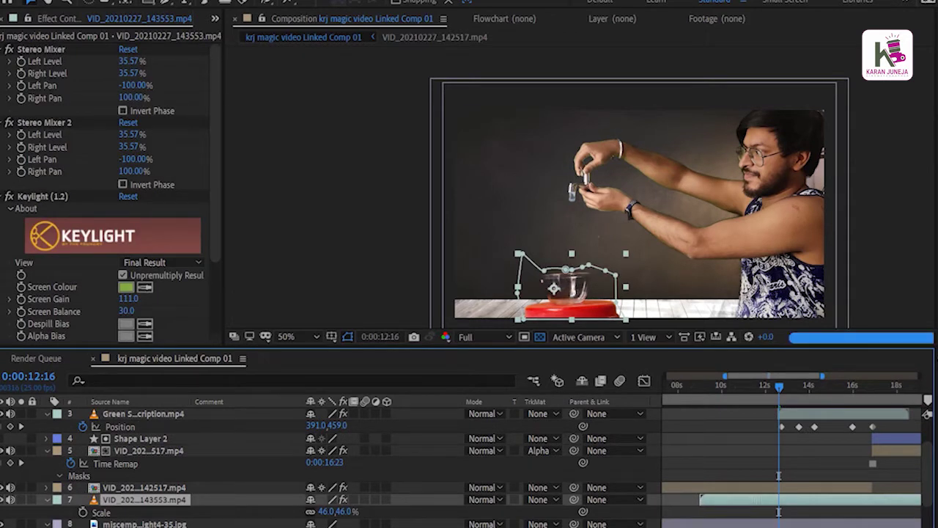
Inspect the keyed tap close up in the maximized viewer, then select the layer 3 water clip.
{"action": "left_click", "coordinate": [145, 486]}
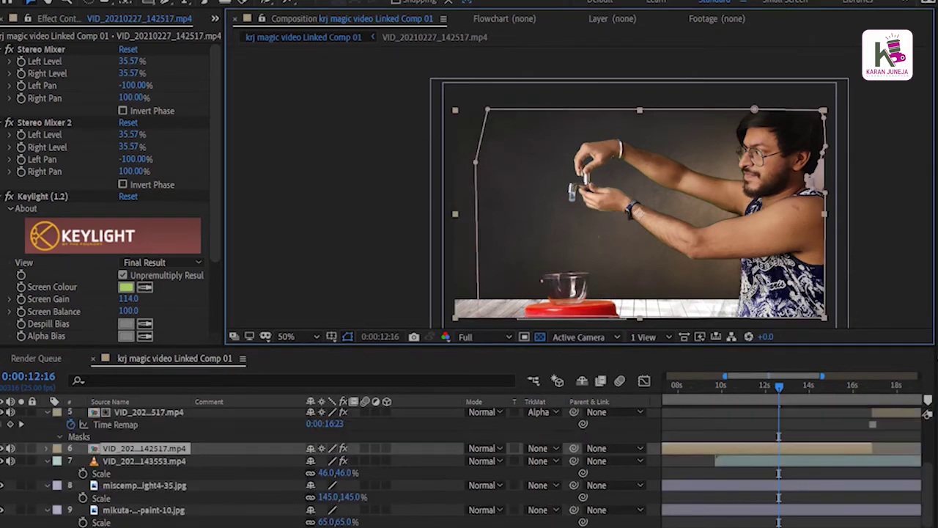
{"action": "key", "text": "grave"}
{"action": "scroll", "coordinate": [540, 264], "scroll_direction": "up", "scroll_amount": 4}
{"action": "key", "text": "grave"}
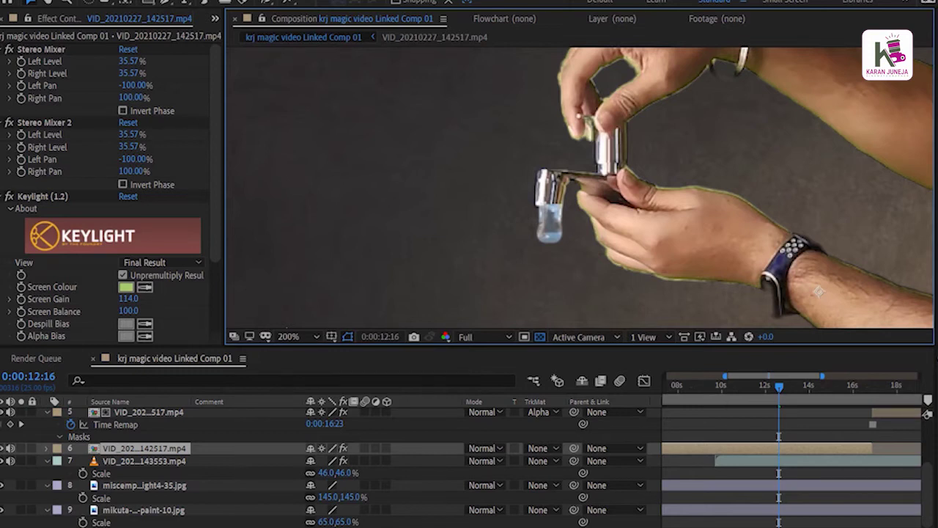
{"action": "left_click", "coordinate": [145, 460]}
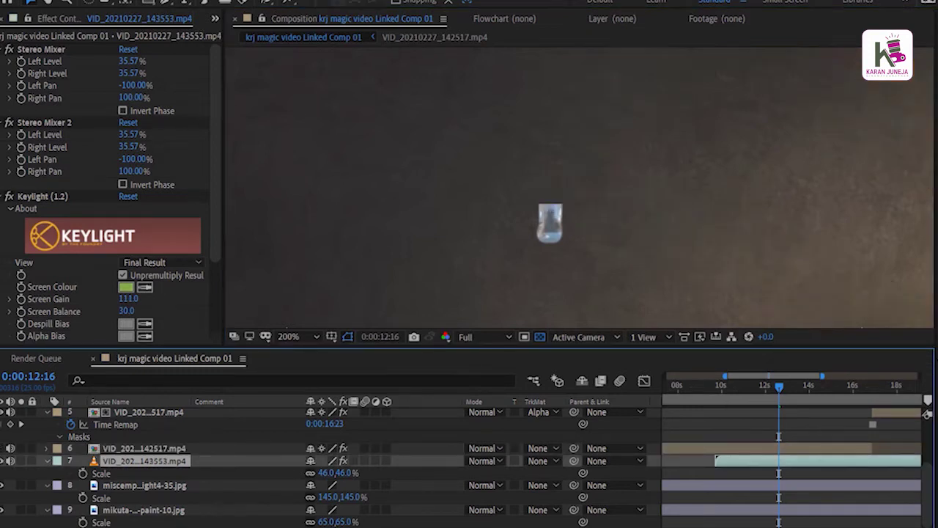
{"action": "scroll", "coordinate": [469, 469], "scroll_direction": "up", "scroll_amount": 3}
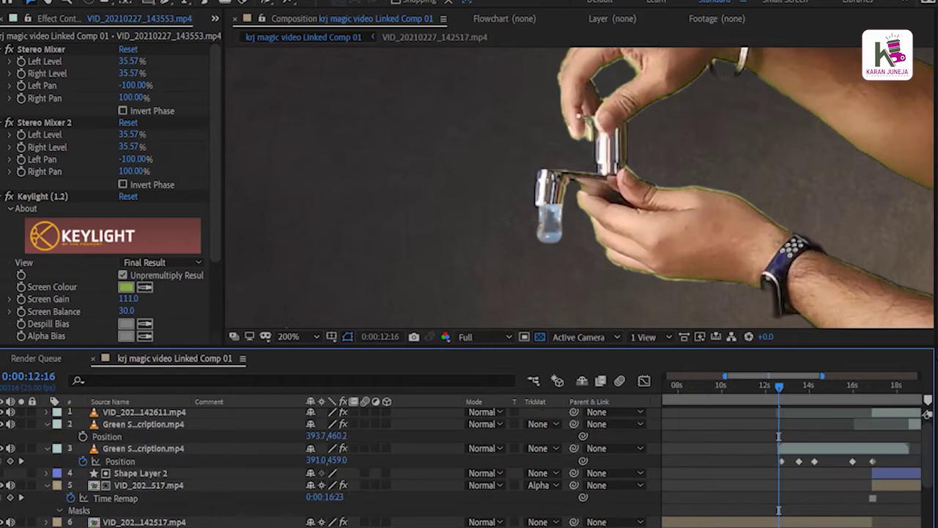
{"action": "left_click", "coordinate": [143, 448]}
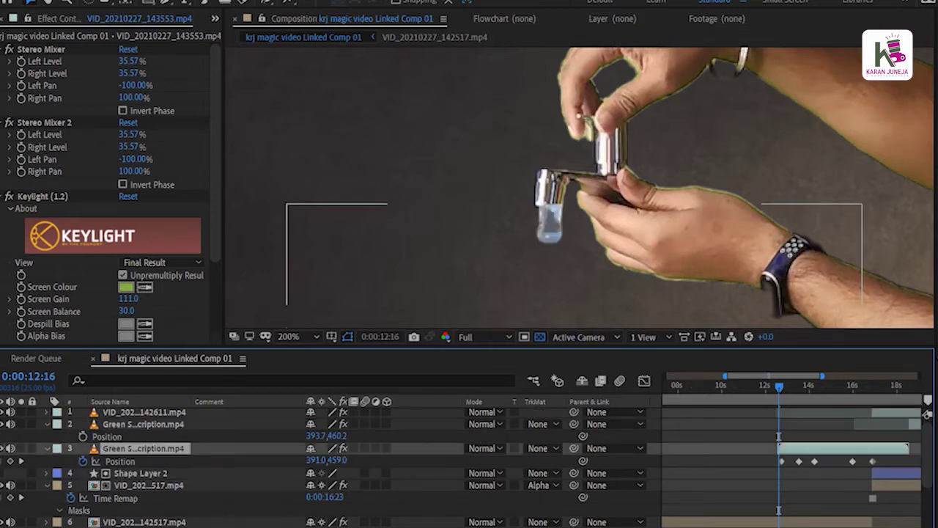
{"action": "left_click", "coordinate": [143, 447]}
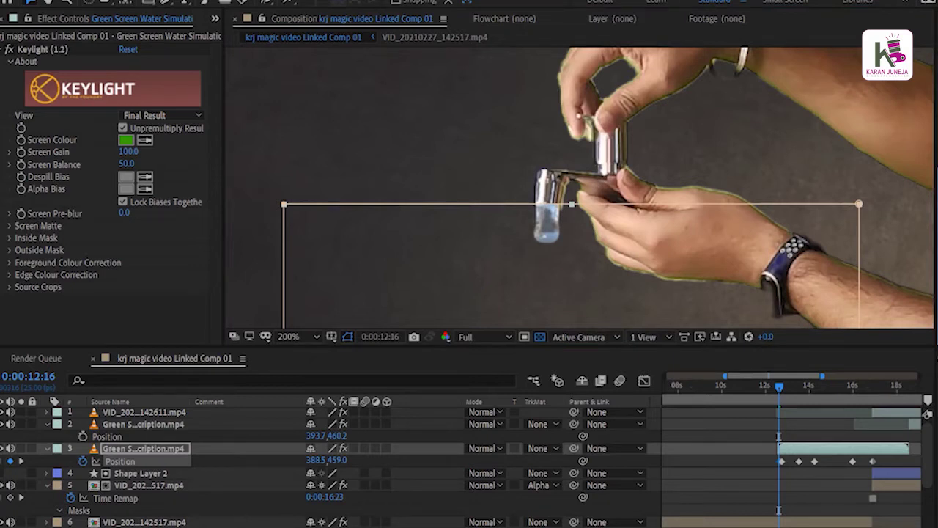
Add Lumetri Color to layer 3 and, under Basic Correction, set Whites to 17 and raise Exposure.
{"action": "key", "text": "ctrl+alt+shift+f"}
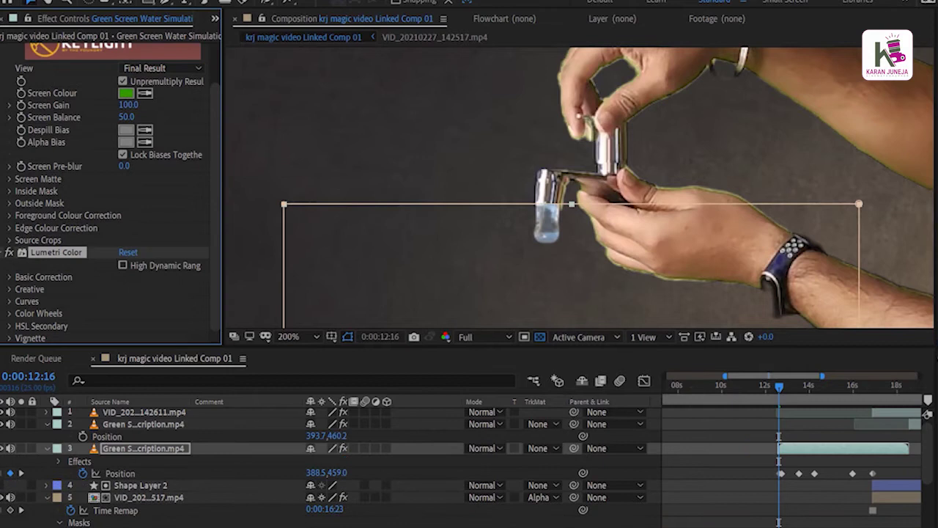
{"action": "left_click", "coordinate": [29, 289]}
{"action": "scroll", "coordinate": [110, 191], "scroll_direction": "down", "scroll_amount": 5}
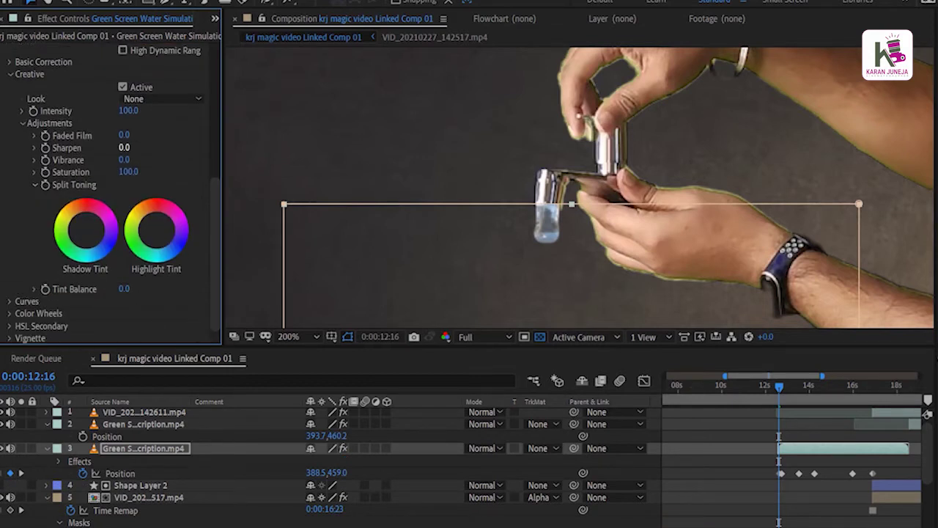
{"action": "scroll", "coordinate": [110, 191], "scroll_direction": "up", "scroll_amount": 5}
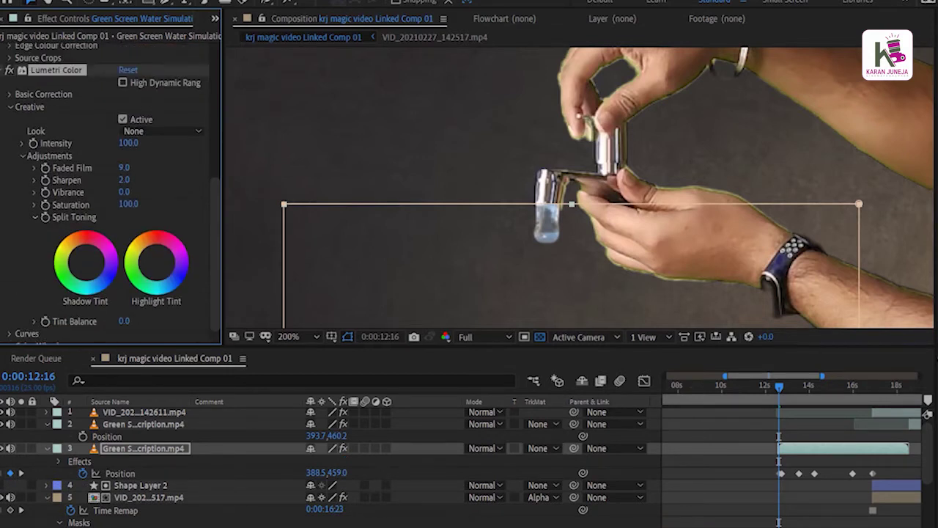
{"action": "left_click", "coordinate": [10, 184]}
{"action": "scroll", "coordinate": [110, 191], "scroll_direction": "down", "scroll_amount": 2}
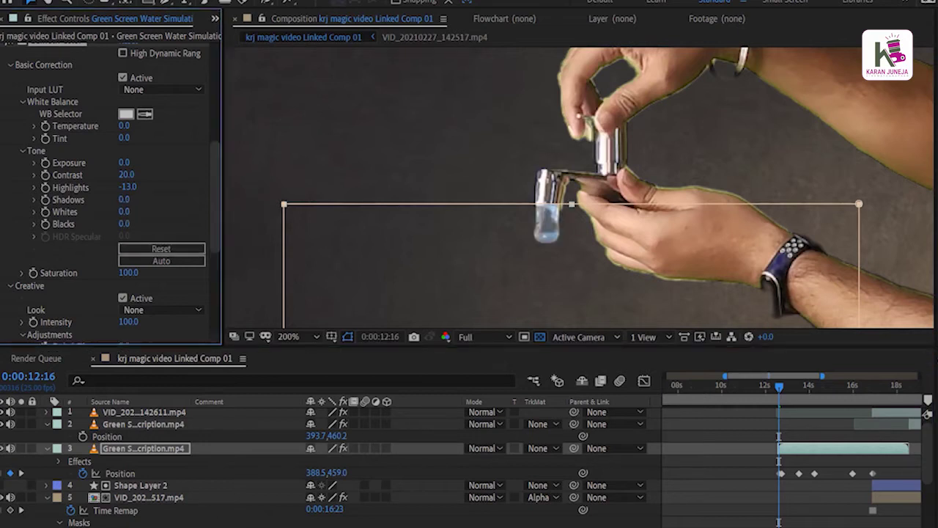
{"action": "type", "text": "17"}
{"action": "key", "text": "Tab"}
{"action": "mouse_move", "coordinate": [124, 162]}
{"action": "left_mouse_down"}
{"action": "mouse_move", "coordinate": [110, 162]}
{"action": "mouse_move", "coordinate": [143, 161]}
{"action": "left_mouse_up"}
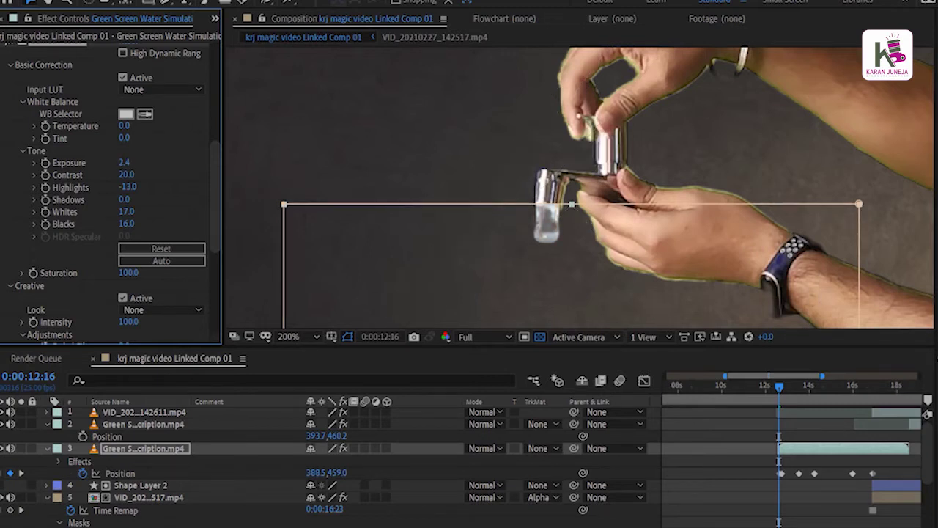
Nudge the water layer down and left so the stream meets the spout, checking playback.
{"action": "key", "text": "space"}
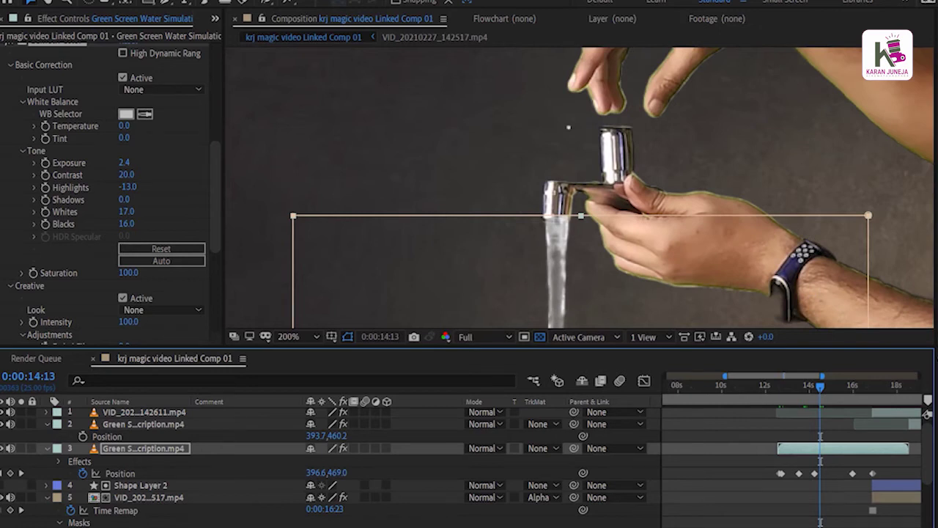
{"action": "key", "text": "Down"}
{"action": "key", "text": "Down"}
{"action": "key", "text": "Down"}
{"action": "key", "text": "Left"}
{"action": "key", "text": "space"}
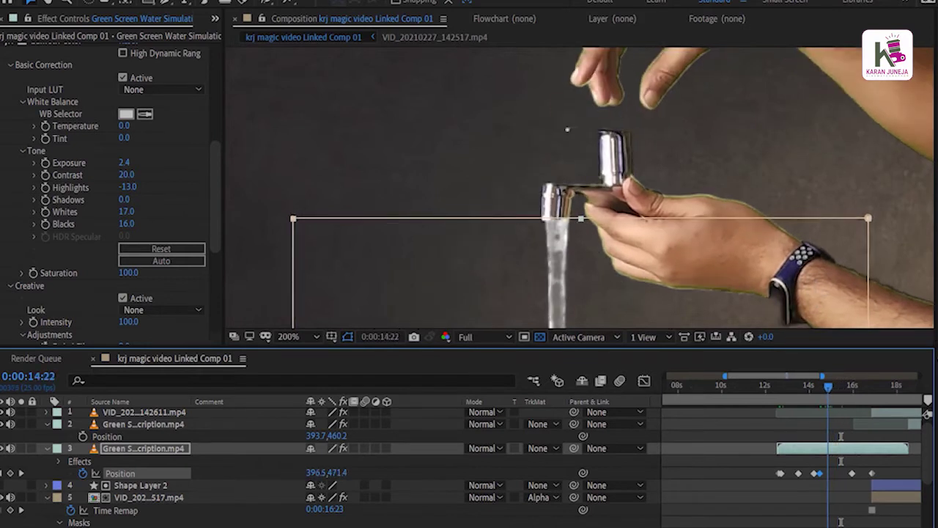
{"action": "key", "text": "Left"}
{"action": "key", "text": "Left"}
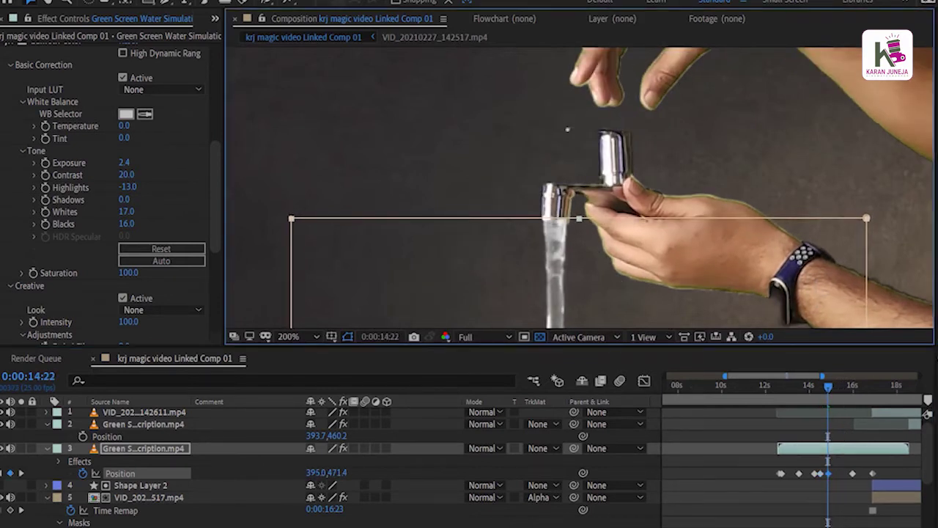
Step to later frames and nudge the water up to stay under the moving spout.
{"action": "key", "text": "Page_Down"}
{"action": "key", "text": "Page_Down"}
{"action": "key", "text": "Page_Down"}
{"action": "key", "text": "Up"}
{"action": "key", "text": "Up"}
{"action": "key", "text": "k"}
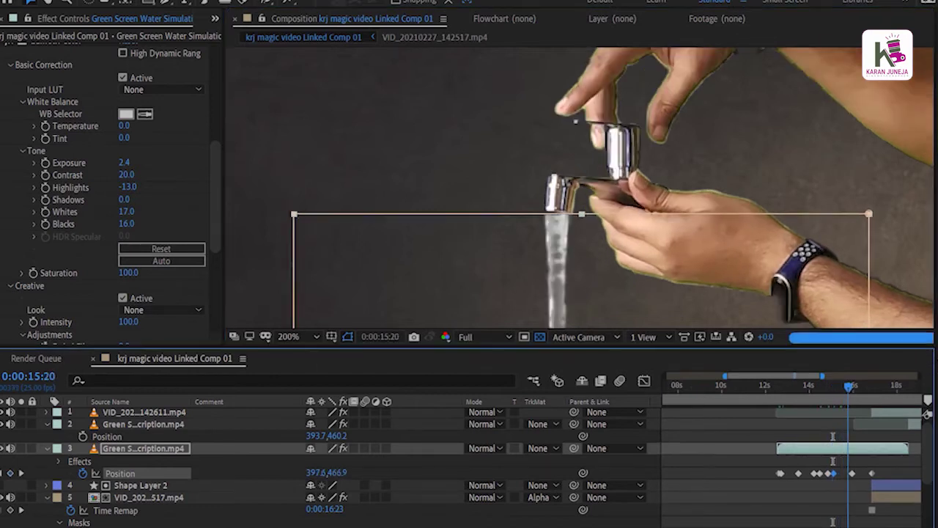
{"action": "key", "text": "Page_Up"}
{"action": "key", "text": "Page_Up"}
{"action": "key", "text": "Page_Up"}
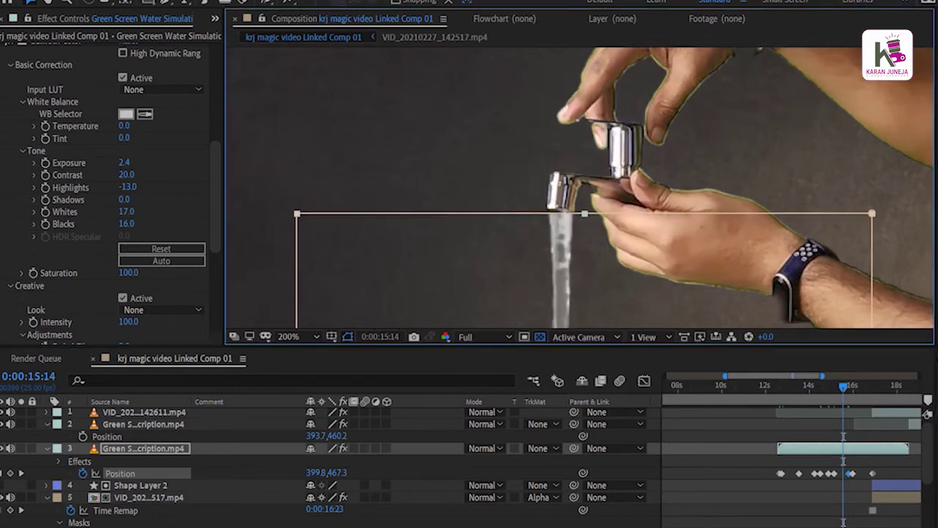
{"action": "key", "text": "Up"}
{"action": "key", "text": "Up"}
{"action": "key", "text": "Up"}
{"action": "key", "text": "space"}
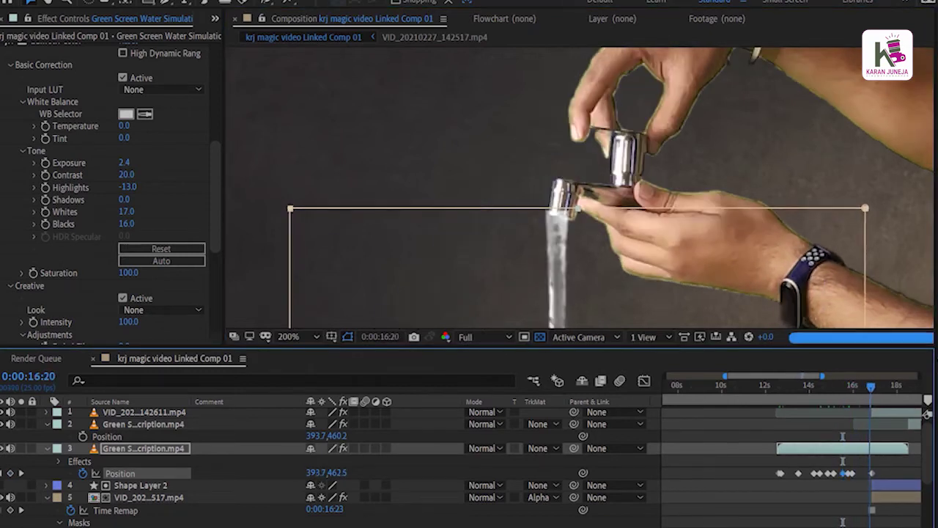
Nudge the water up-left on the final frames, ending Position at 393.0, 462.0.
{"action": "key", "text": "Page_Down"}
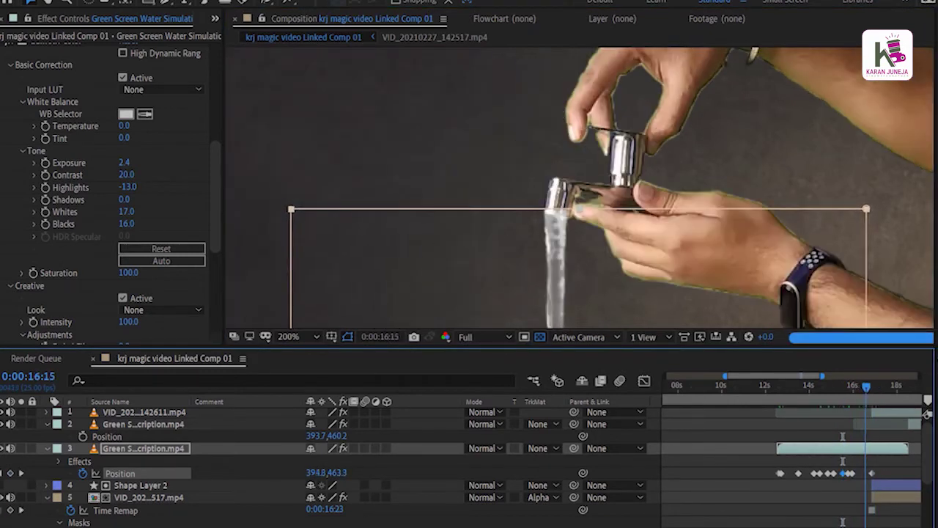
{"action": "key", "text": "Left"}
{"action": "key", "text": "Up"}
{"action": "key", "text": "Page_Down"}
{"action": "key", "text": "space"}
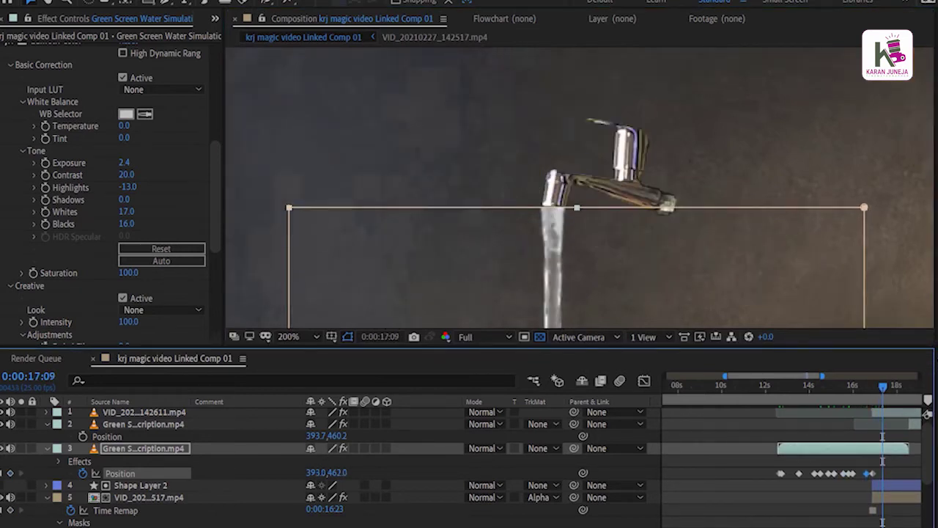
{"action": "key", "text": "comma"}
{"action": "key", "text": "comma"}
{"action": "key", "text": "comma"}
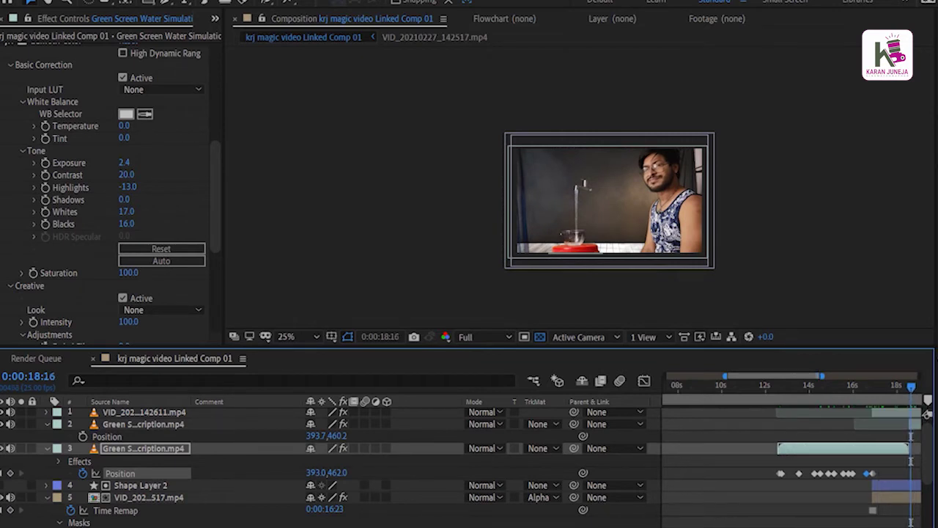
Zoom the viewer in on the faucet and select the second water layer, then zoom back out.
{"action": "key", "text": "minus"}
{"action": "key", "text": "minus"}
{"action": "key", "text": "period"}
{"action": "key", "text": "period"}
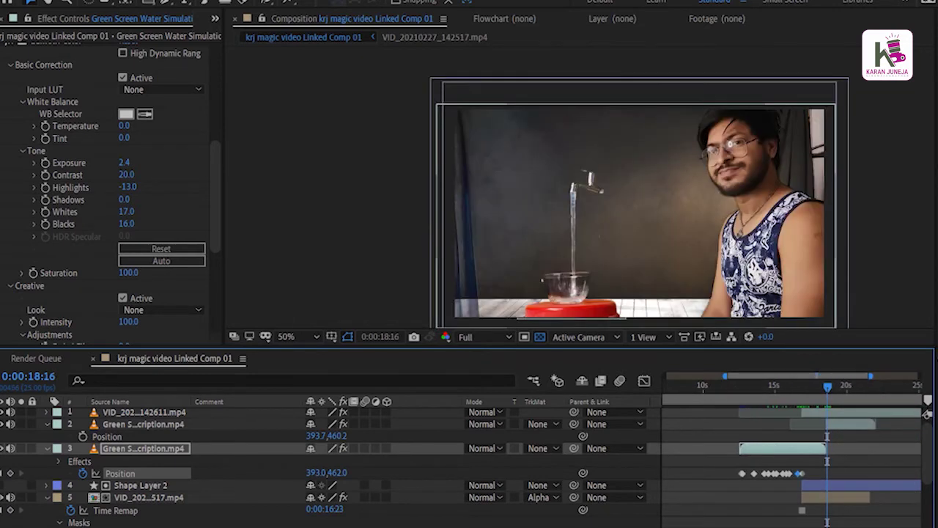
{"action": "key", "text": "period"}
{"action": "key", "text": "period"}
{"action": "key", "text": "period"}
{"action": "scroll", "coordinate": [110, 190], "scroll_direction": "up", "scroll_amount": 3}
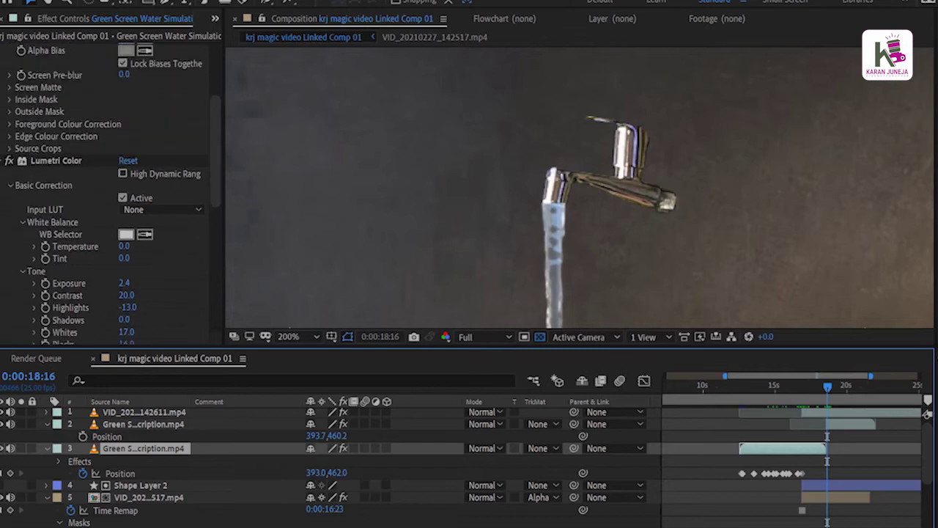
{"action": "scroll", "coordinate": [110, 191], "scroll_direction": "up", "scroll_amount": 2}
{"action": "left_click", "coordinate": [143, 424]}
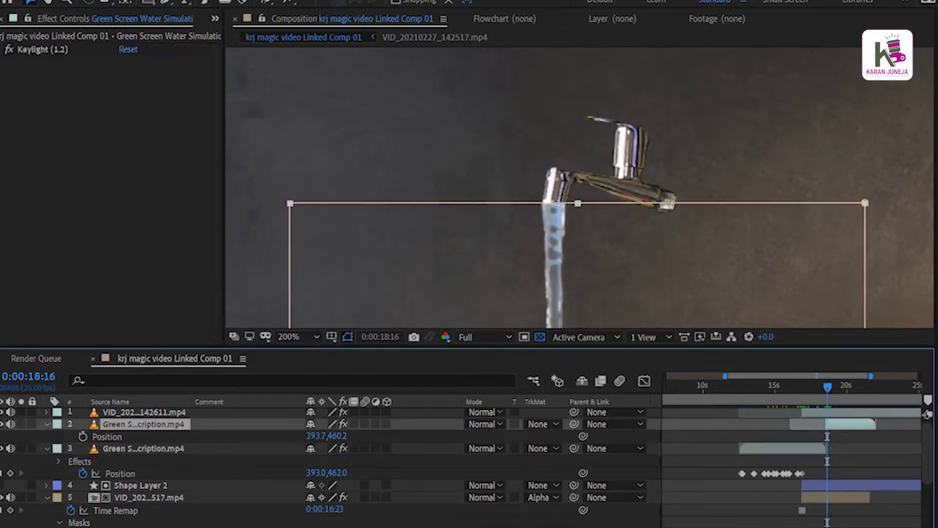
{"action": "key", "text": "comma"}
{"action": "key", "text": "comma"}
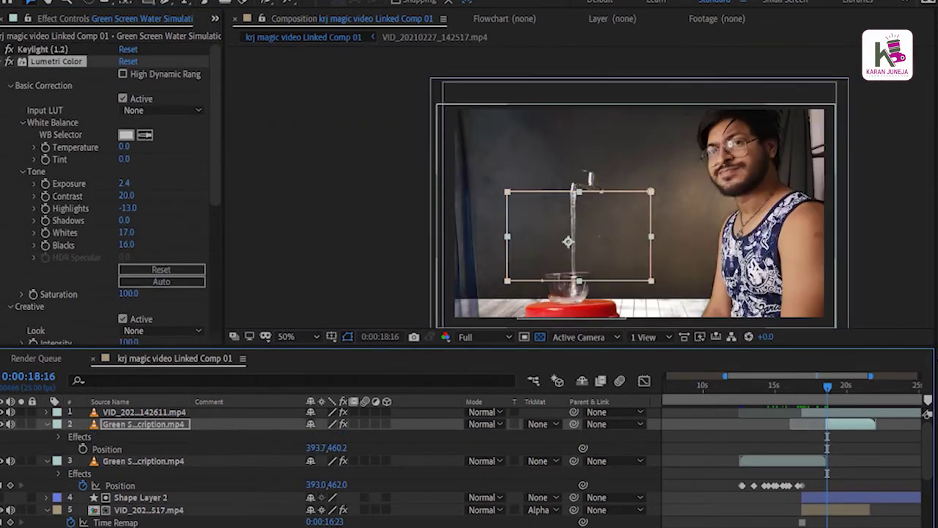
Expand the presenter layer's Effects and select its Keylight (1.2) effect.
{"action": "left_click", "coordinate": [143, 413]}
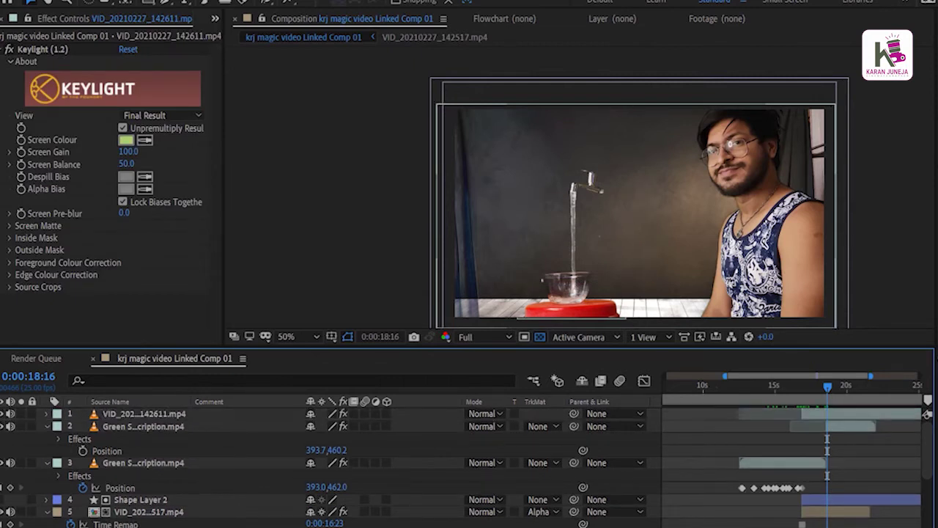
{"action": "left_click", "coordinate": [47, 414]}
{"action": "left_click", "coordinate": [58, 427]}
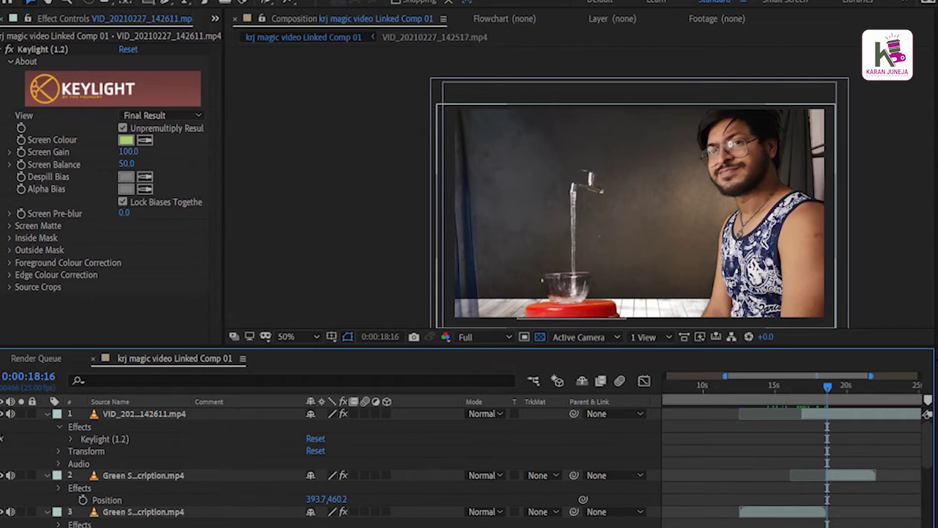
{"action": "left_click", "coordinate": [104, 438]}
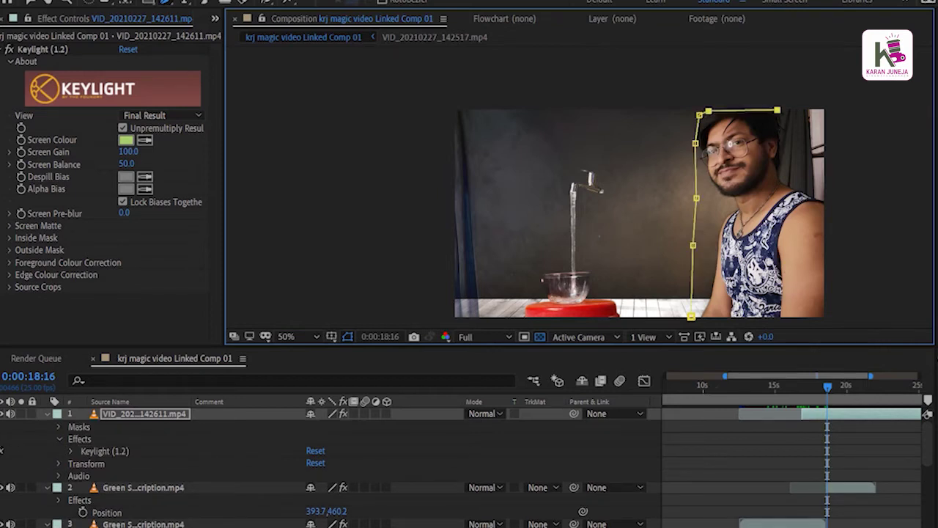
In an enlarged viewer, add mask points at the lower right and along the bottom edge.
{"action": "key", "text": "grave"}
{"action": "scroll", "coordinate": [469, 293], "scroll_direction": "up", "scroll_amount": 3}
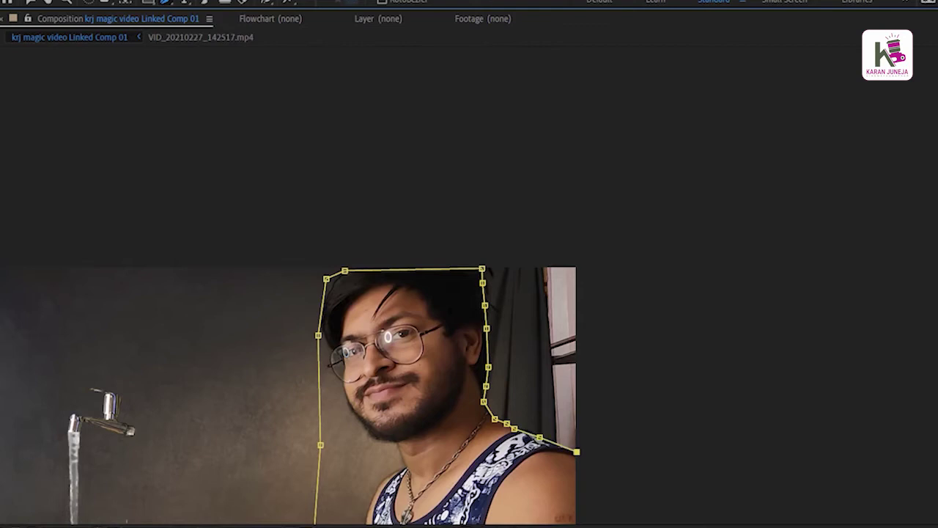
{"action": "scroll", "coordinate": [469, 308], "scroll_direction": "down", "scroll_amount": 3}
{"action": "scroll", "coordinate": [528, 344], "scroll_direction": "up", "scroll_amount": 3}
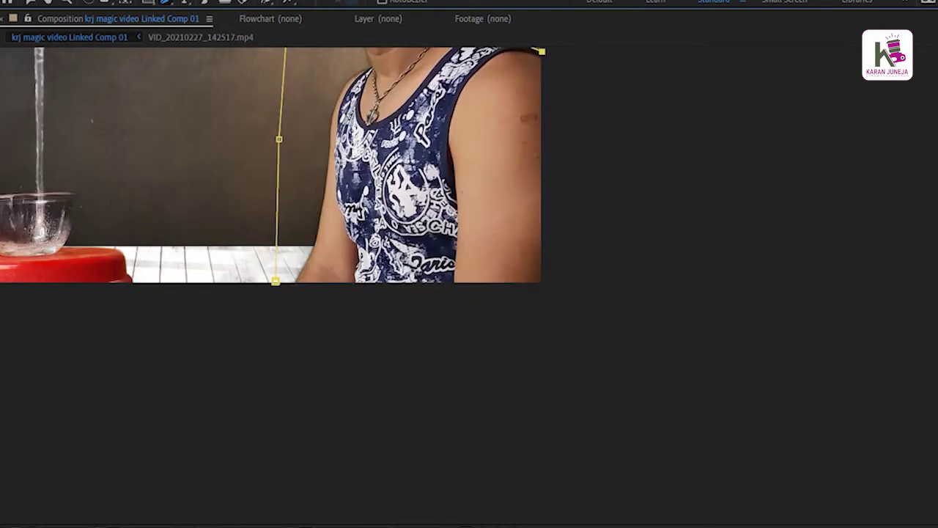
{"action": "left_click", "coordinate": [541, 283]}
{"action": "left_click", "coordinate": [275, 281]}
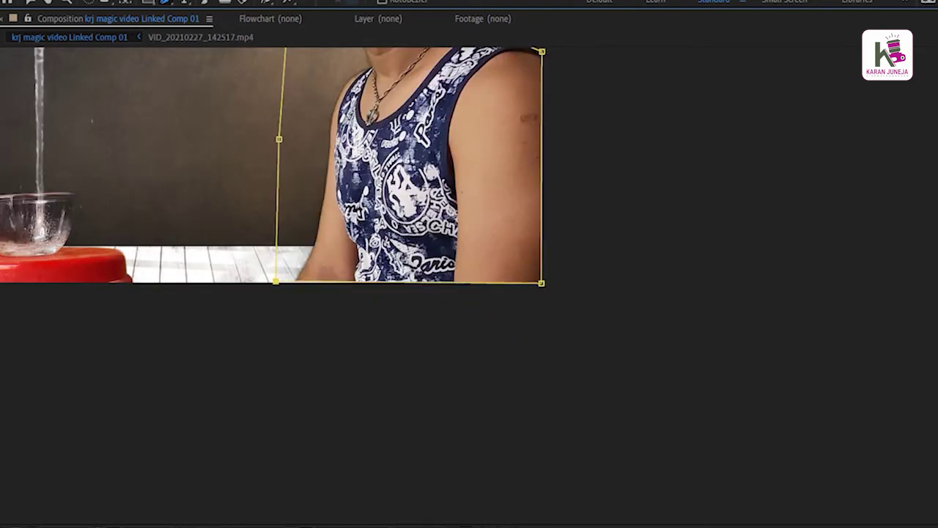
{"action": "scroll", "coordinate": [541, 283], "scroll_direction": "down", "scroll_amount": 3}
{"action": "scroll", "coordinate": [541, 283], "scroll_direction": "up", "scroll_amount": 2}
Select the presenter layer and tighten the mask's top-right and upper-left corners around his hair.
{"action": "key", "text": "grave"}
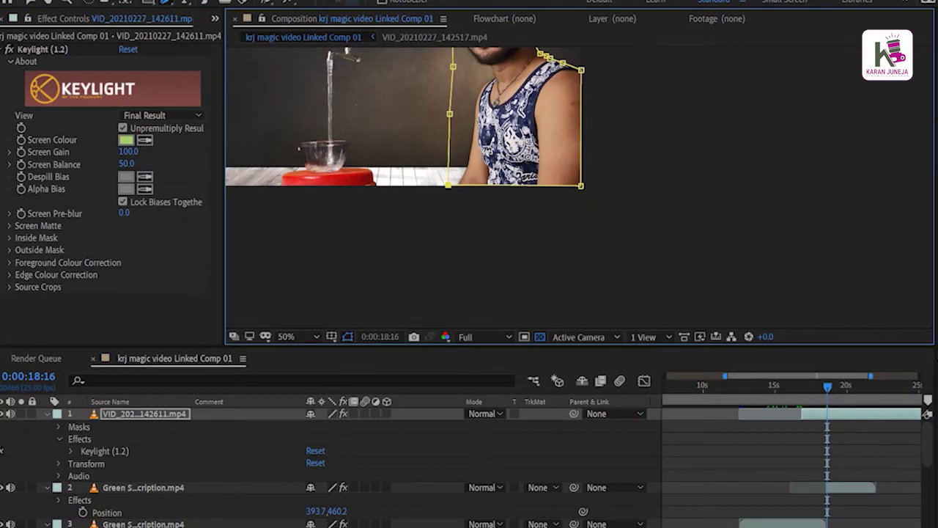
{"action": "key", "text": "F2"}
{"action": "scroll", "coordinate": [579, 186], "scroll_direction": "down", "scroll_amount": 2}
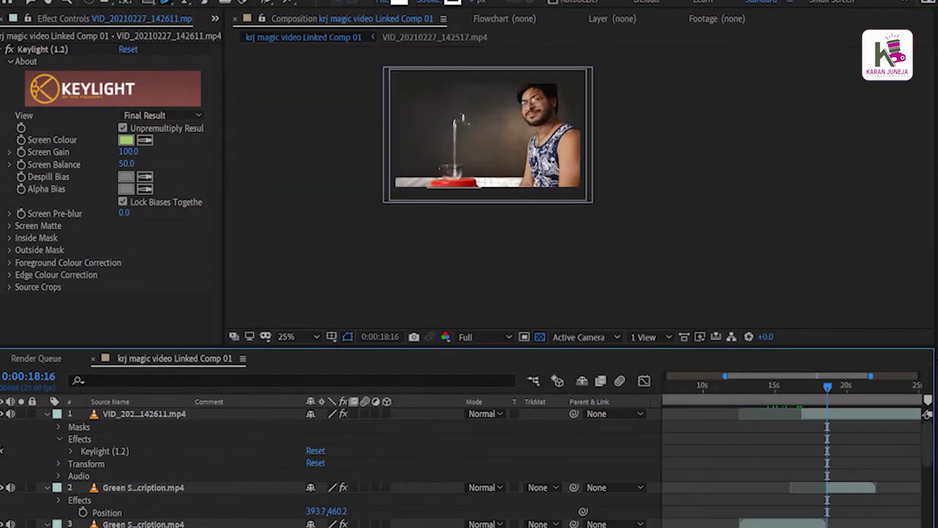
{"action": "left_click", "coordinate": [144, 414]}
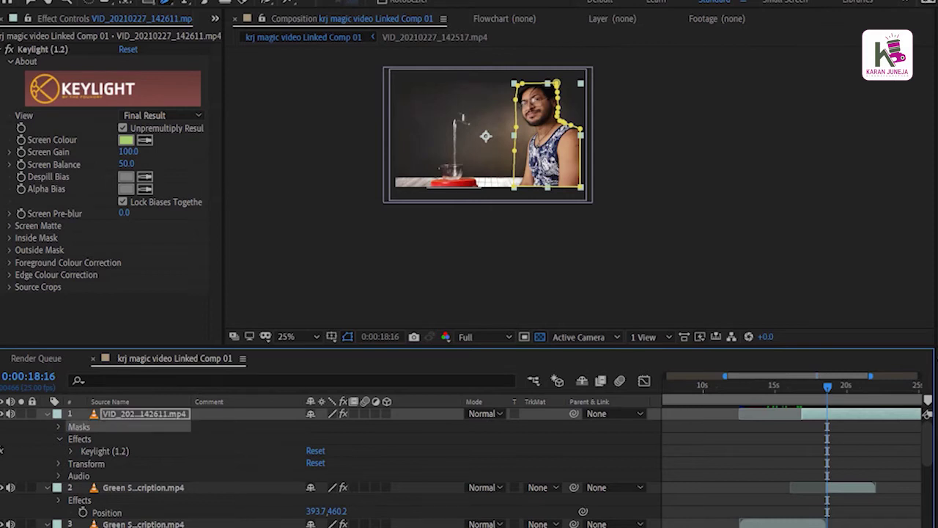
{"action": "key", "text": "grave"}
{"action": "scroll", "coordinate": [543, 282], "scroll_direction": "up", "scroll_amount": 4}
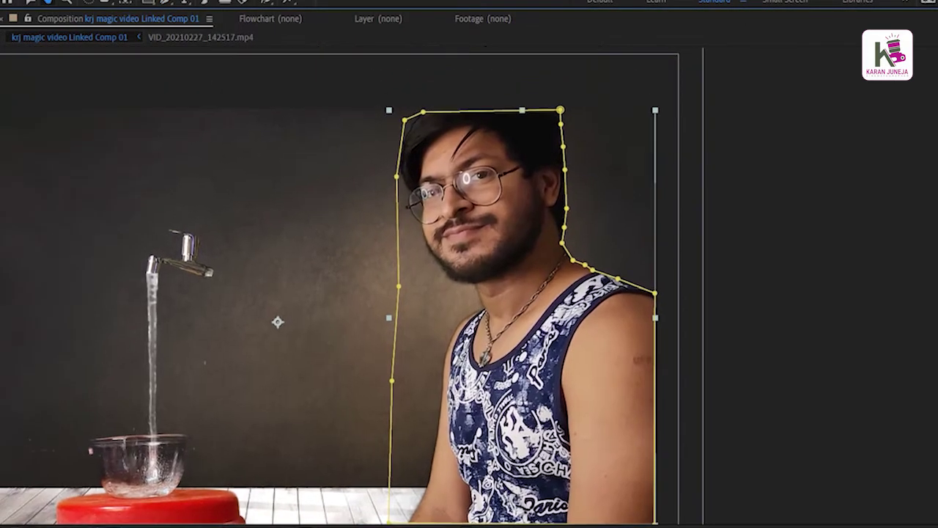
{"action": "scroll", "coordinate": [538, 87], "scroll_direction": "up", "scroll_amount": 3}
{"action": "left_click_drag", "start_coordinate": [580, 174], "coordinate": [553, 170]}
{"action": "left_click_drag", "start_coordinate": [269, 195], "coordinate": [260, 190]}
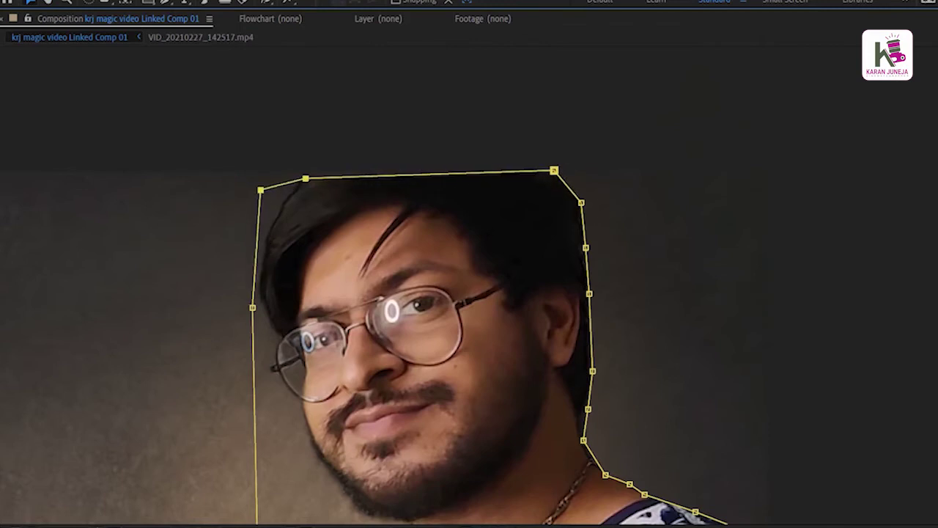
Preview from 0:00:18:16, then draw a rectangular mask around the man on the right.
{"action": "key", "text": "grave"}
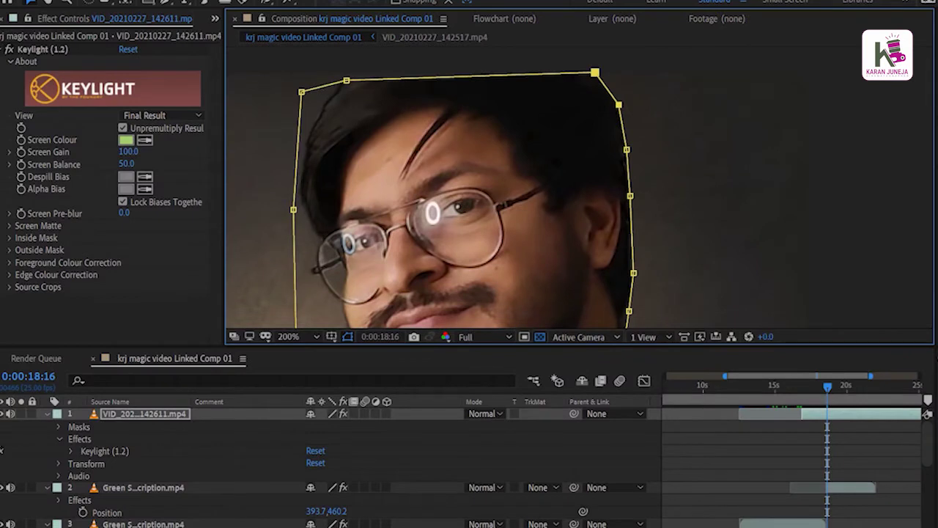
{"action": "key", "text": "minus"}
{"action": "key", "text": "comma"}
{"action": "key", "text": "comma"}
{"action": "key", "text": "comma"}
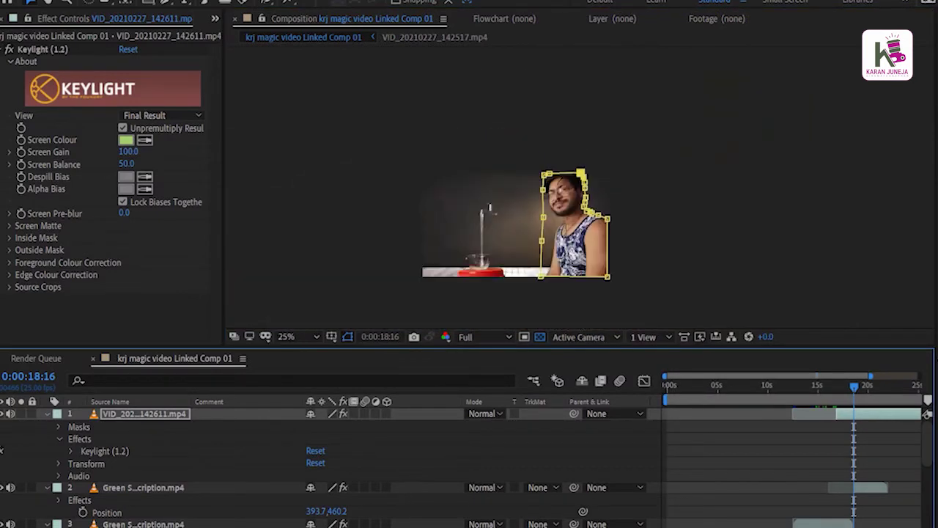
{"action": "key", "text": "period"}
{"action": "key", "text": "period"}
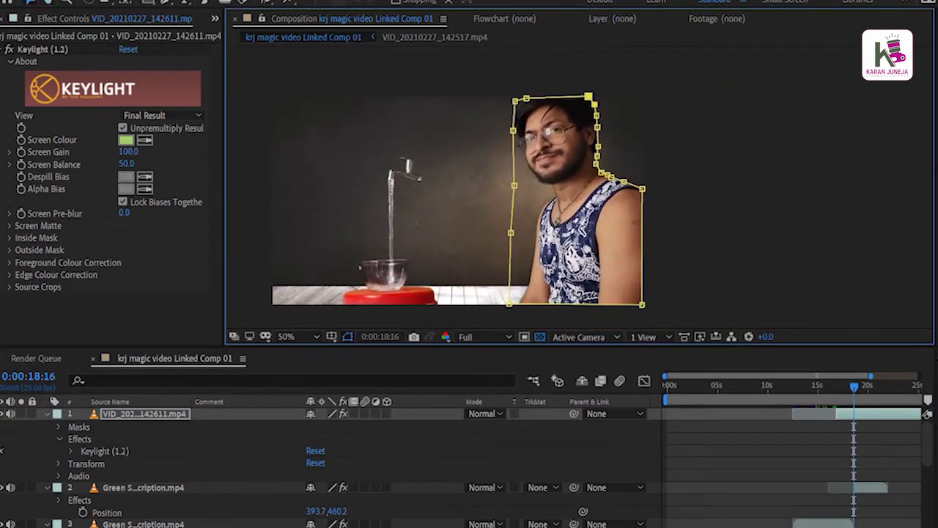
{"action": "left_click_drag", "start_coordinate": [871, 376], "coordinate": [908, 376]}
{"action": "key", "text": "F2"}
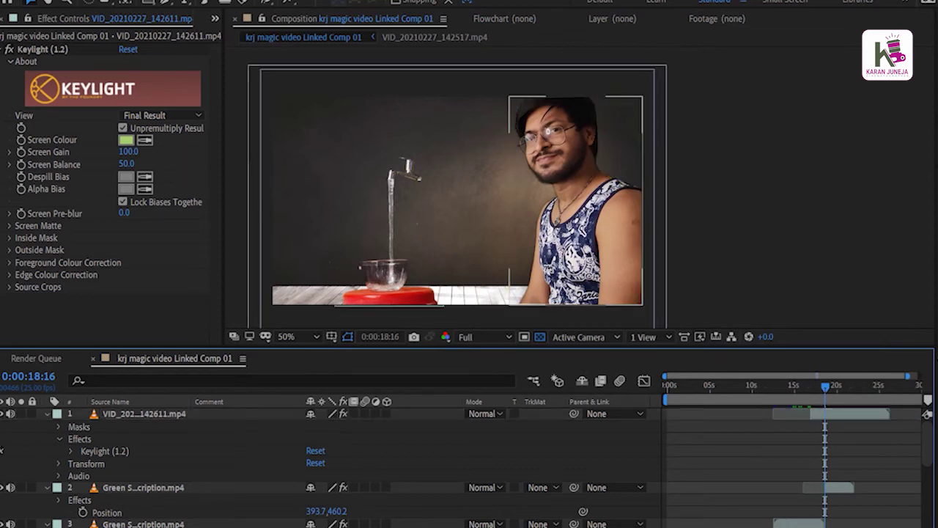
{"action": "key", "text": "space"}
{"action": "key", "text": "space"}
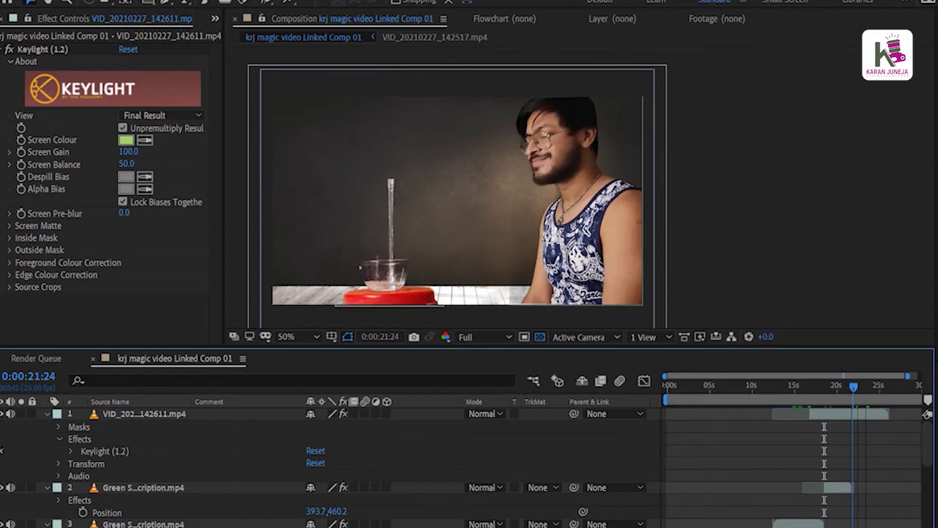
{"action": "key", "text": "space"}
{"action": "key", "text": "space"}
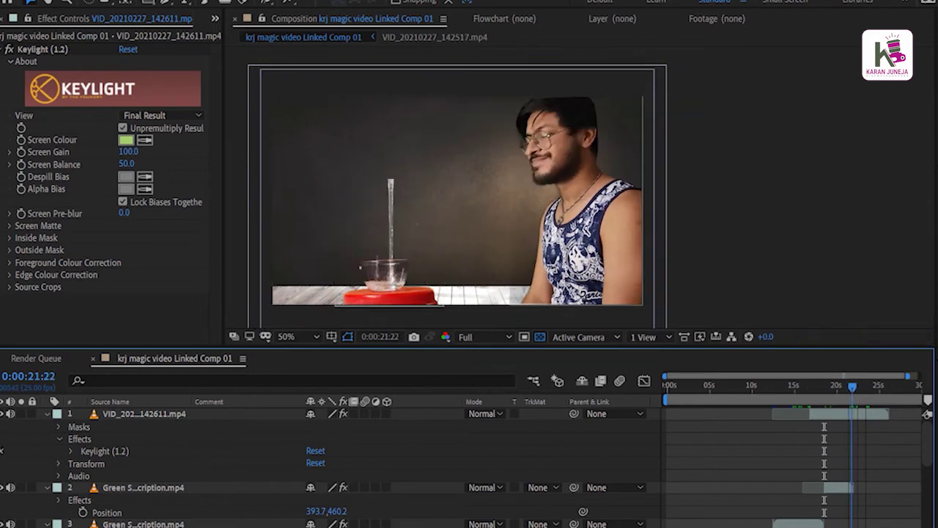
{"action": "left_click_drag", "start_coordinate": [509, 96], "coordinate": [643, 304]}
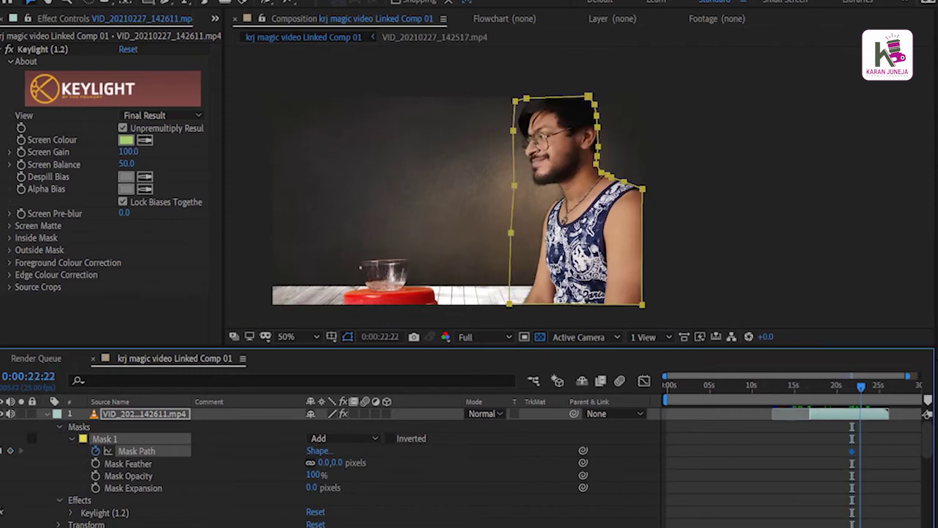
Inspect the water-stream layer 2 and layer 5's mask in the timeline.
{"action": "scroll", "coordinate": [330, 461], "scroll_direction": "down", "scroll_amount": 2}
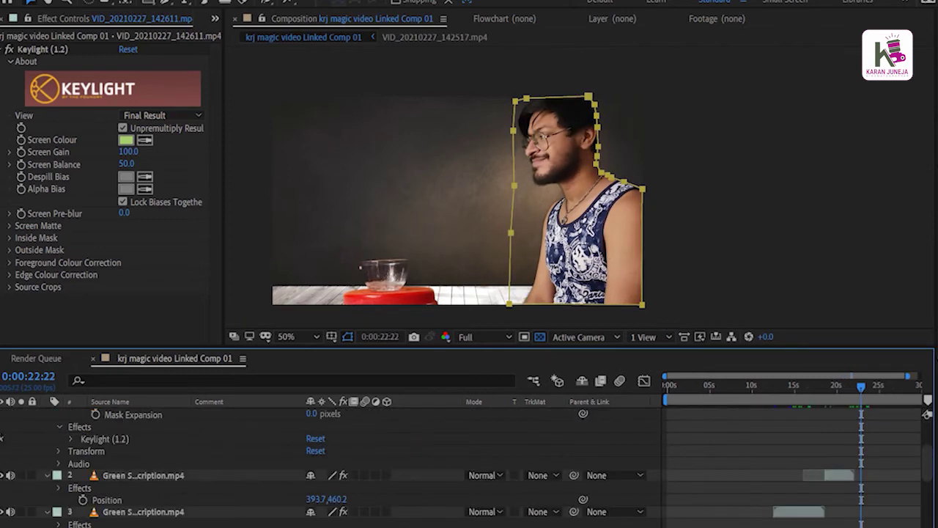
{"action": "left_click", "coordinate": [143, 475]}
{"action": "scroll", "coordinate": [329, 462], "scroll_direction": "down", "scroll_amount": 1}
{"action": "scroll", "coordinate": [330, 462], "scroll_direction": "down", "scroll_amount": 1}
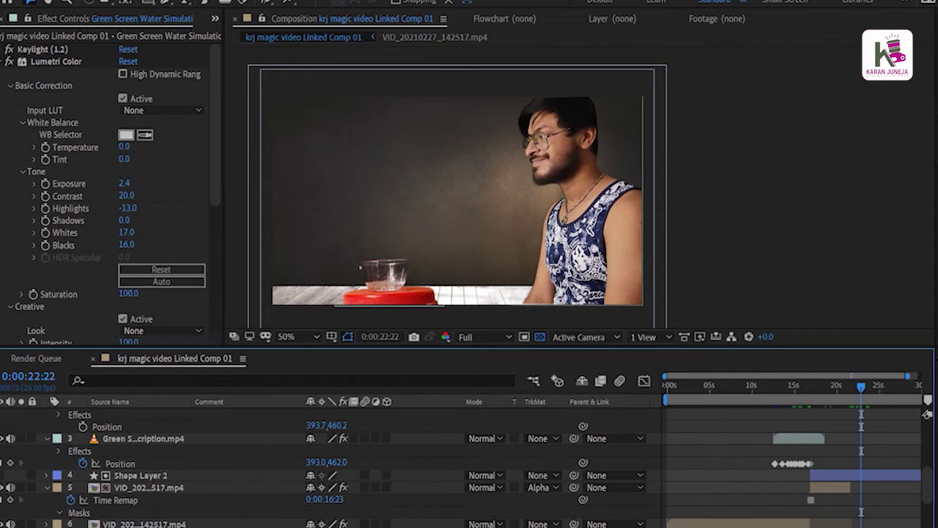
{"action": "left_click", "coordinate": [148, 487]}
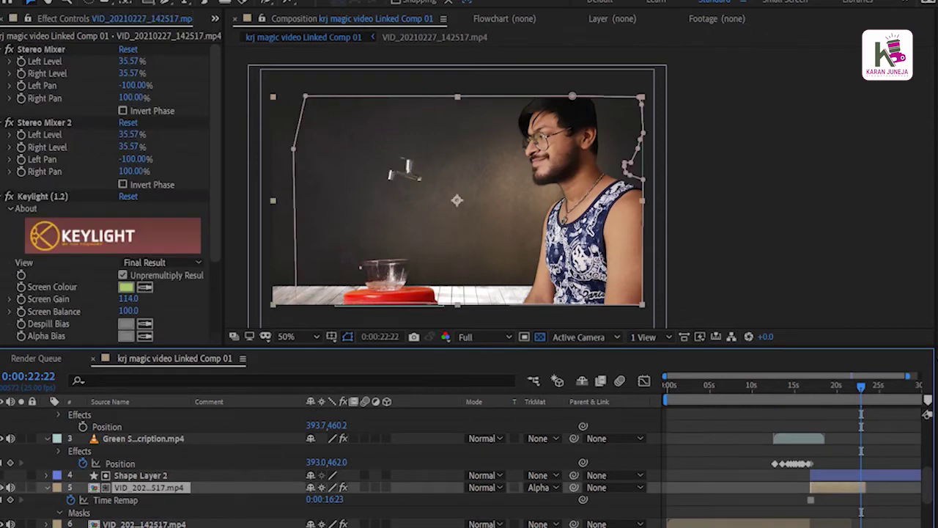
{"action": "scroll", "coordinate": [330, 461], "scroll_direction": "up", "scroll_amount": 1}
{"action": "scroll", "coordinate": [330, 462], "scroll_direction": "up", "scroll_amount": 1}
{"action": "scroll", "coordinate": [330, 461], "scroll_direction": "up", "scroll_amount": 2}
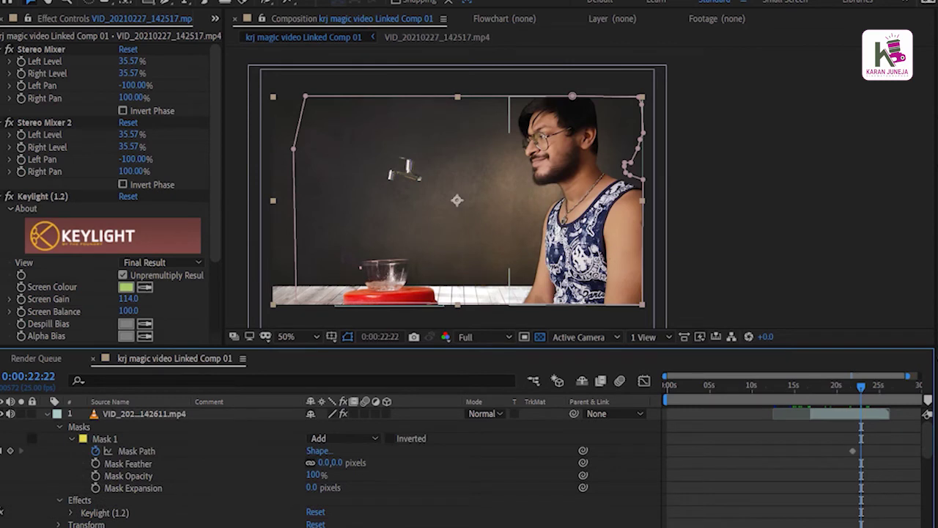
Nudge the presenter's Mask 1 right, checking its edges at 100% before returning to 50%.
{"action": "left_click", "coordinate": [105, 438]}
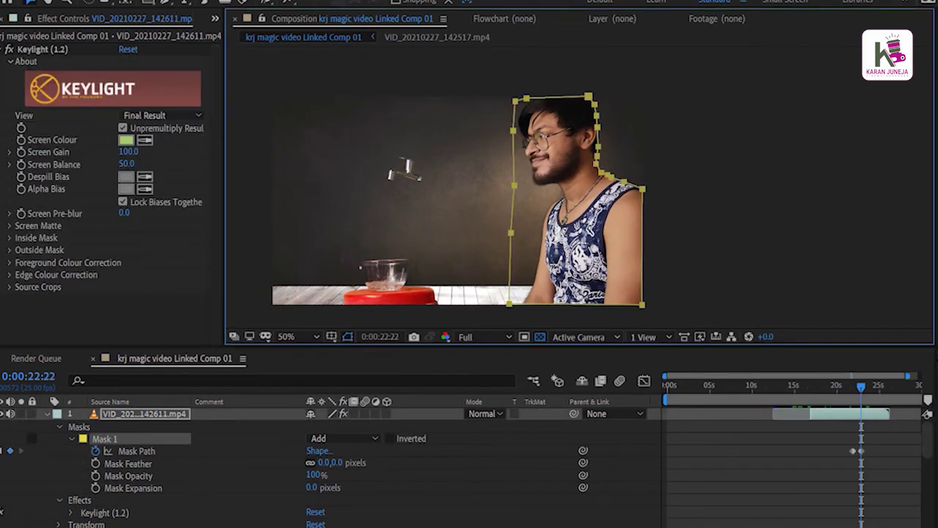
{"action": "key", "text": "Right"}
{"action": "key", "text": "Right"}
{"action": "key", "text": "Right"}
{"action": "key", "text": "period"}
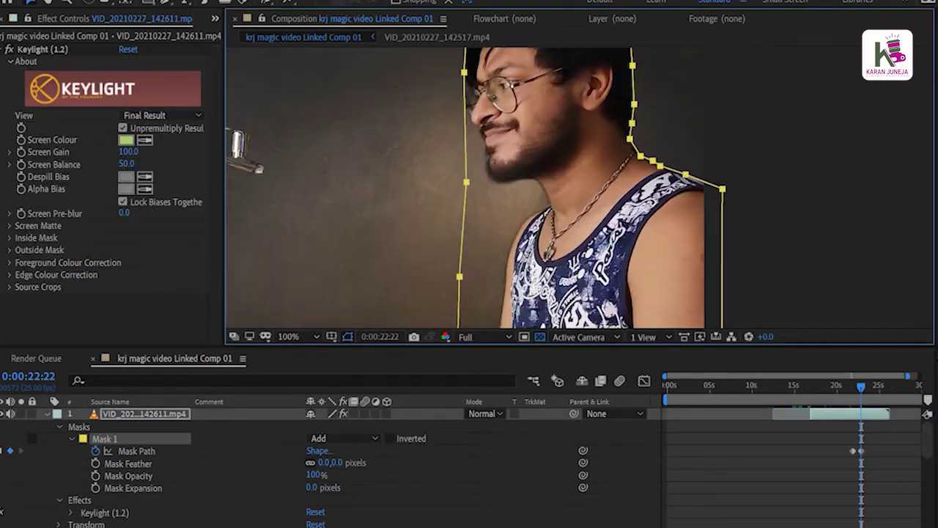
{"action": "key", "text": "F2"}
{"action": "key", "text": "comma"}
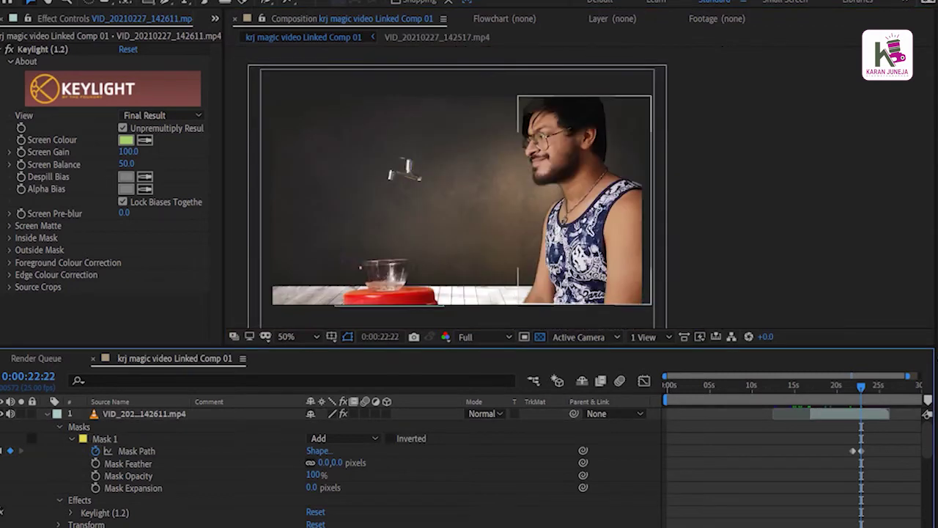
{"action": "left_click", "coordinate": [144, 413]}
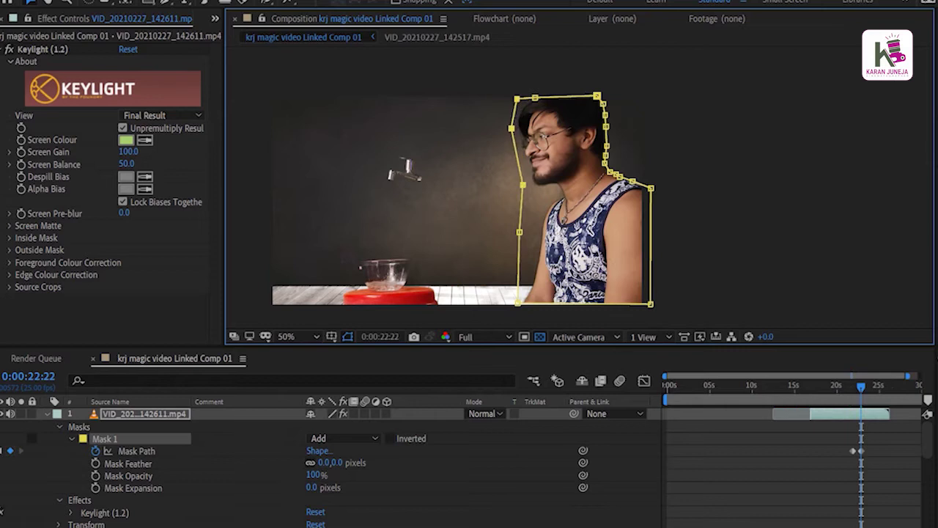
{"action": "key", "text": "F2"}
Move the water-stream clip on layer 2 so its out point sits at the playhead.
{"action": "scroll", "coordinate": [183, 469], "scroll_direction": "down", "scroll_amount": 3}
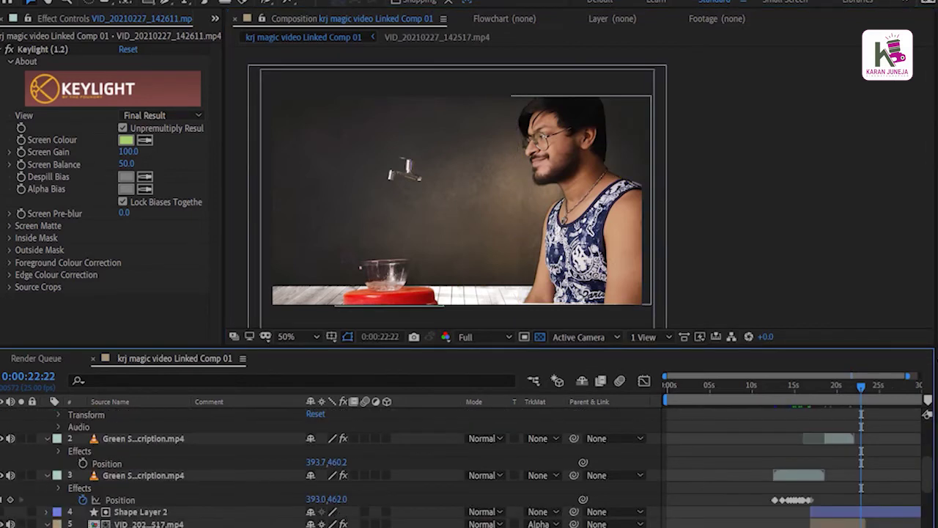
{"action": "left_click", "coordinate": [144, 439]}
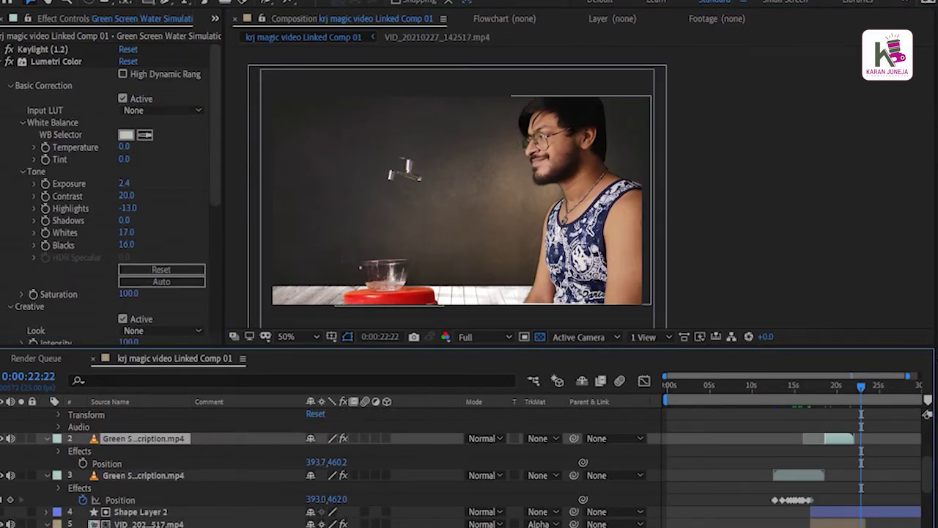
{"action": "key", "text": "bracketright"}
{"action": "left_click", "coordinate": [825, 384]}
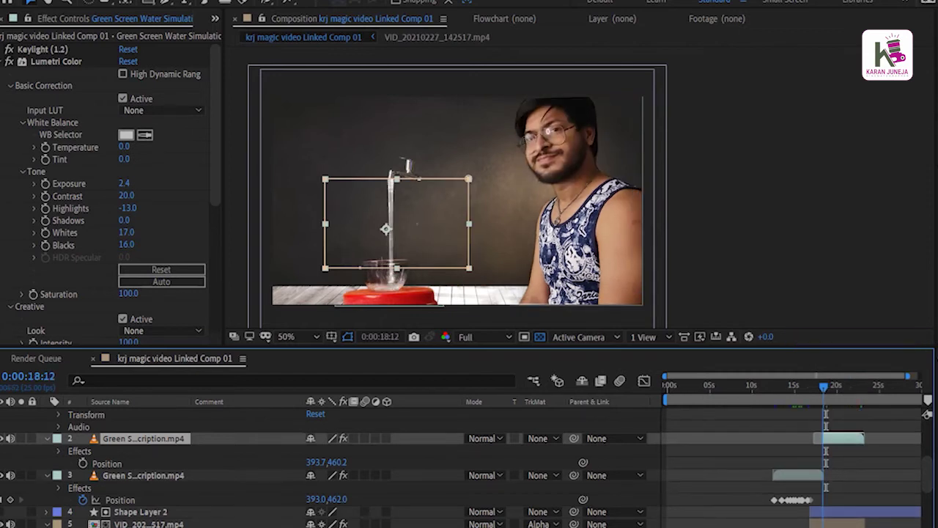
{"action": "key", "text": "F2"}
Check the frames around 18 seconds and end the work area at about 23 seconds.
{"action": "key", "text": "semicolon"}
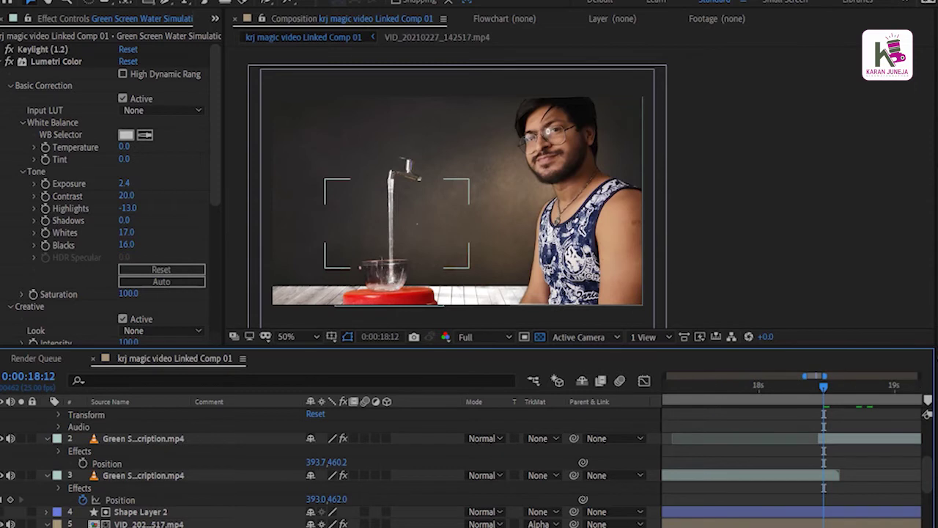
{"action": "left_click", "coordinate": [143, 438]}
{"action": "key", "text": "Page_Down"}
{"action": "key", "text": "Page_Down"}
{"action": "key", "text": "Page_Down"}
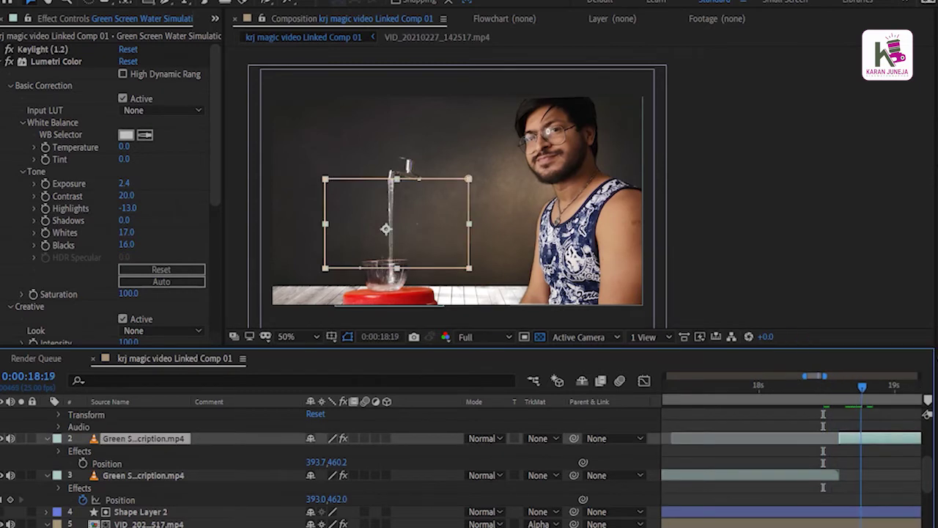
{"action": "key", "text": "F2"}
{"action": "key", "text": "semicolon"}
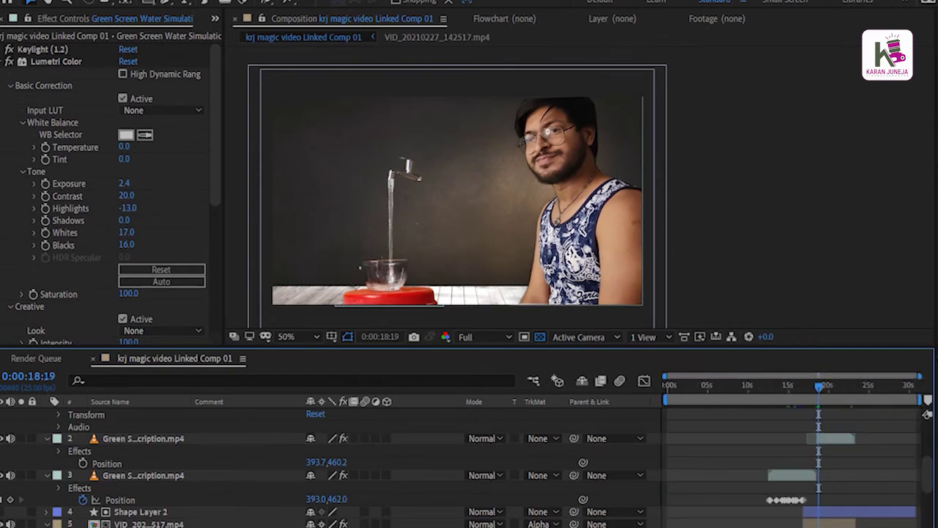
{"action": "left_click_drag", "start_coordinate": [919, 399], "coordinate": [852, 399]}
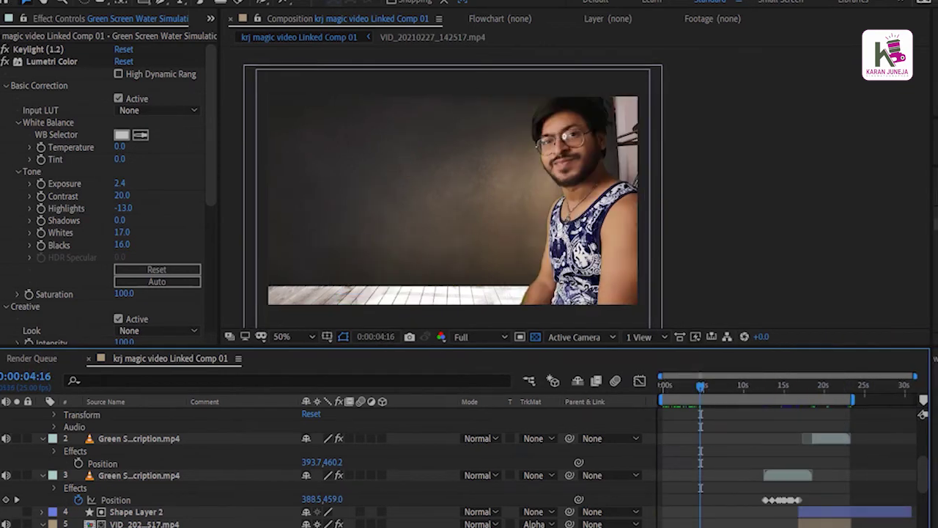
Preview the opening frames from the start, then scroll to layer 6 and check the view at 100% and 50%.
{"action": "key", "text": "Home"}
{"action": "key", "text": "space"}
{"action": "key", "text": "space"}
{"action": "key", "text": "space"}
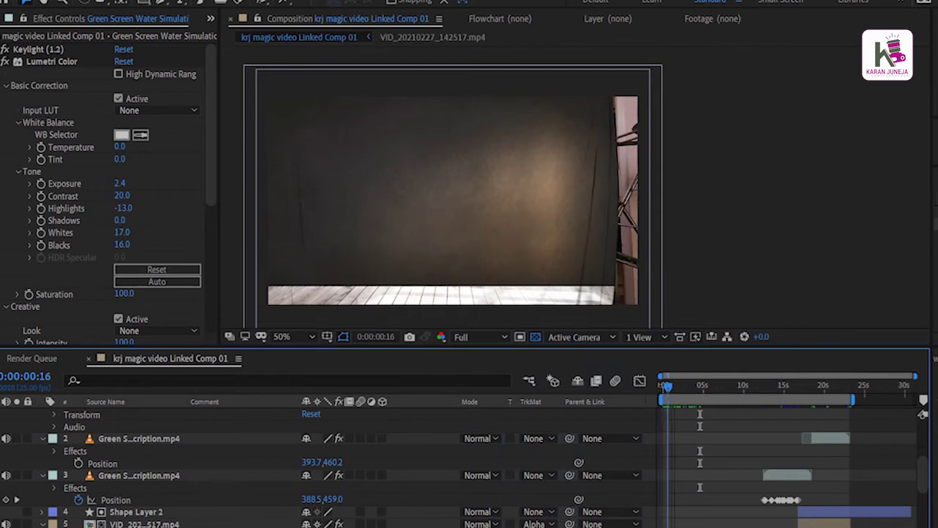
{"action": "scroll", "coordinate": [440, 468], "scroll_direction": "down", "scroll_amount": 3}
{"action": "scroll", "coordinate": [440, 469], "scroll_direction": "down", "scroll_amount": 2}
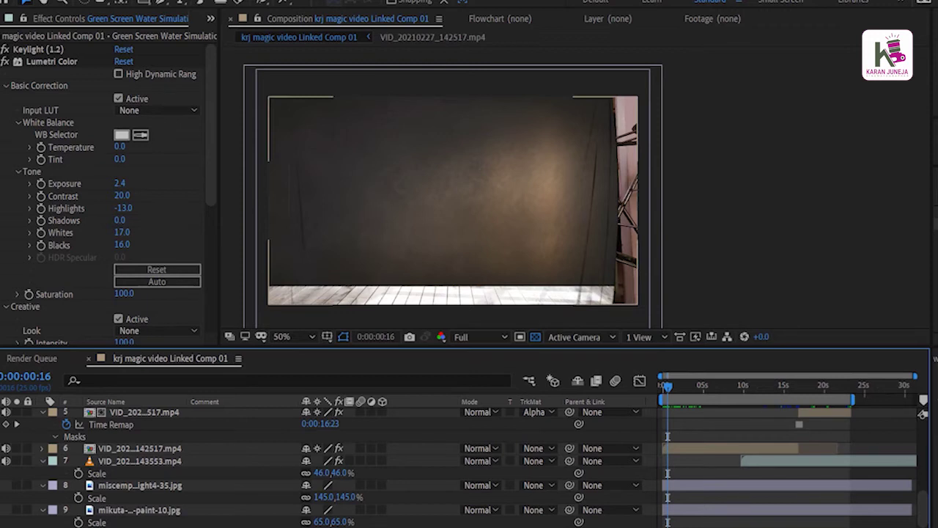
{"action": "key", "text": "period"}
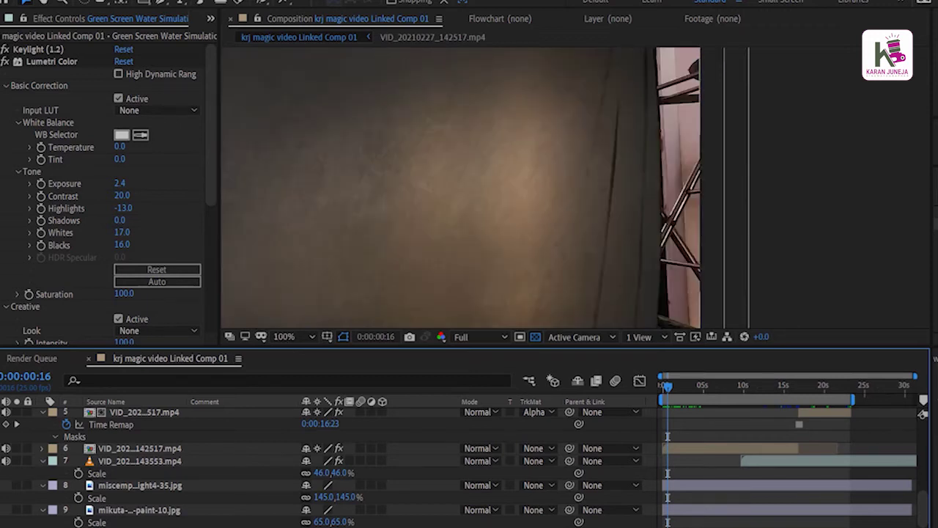
{"action": "key", "text": "comma"}
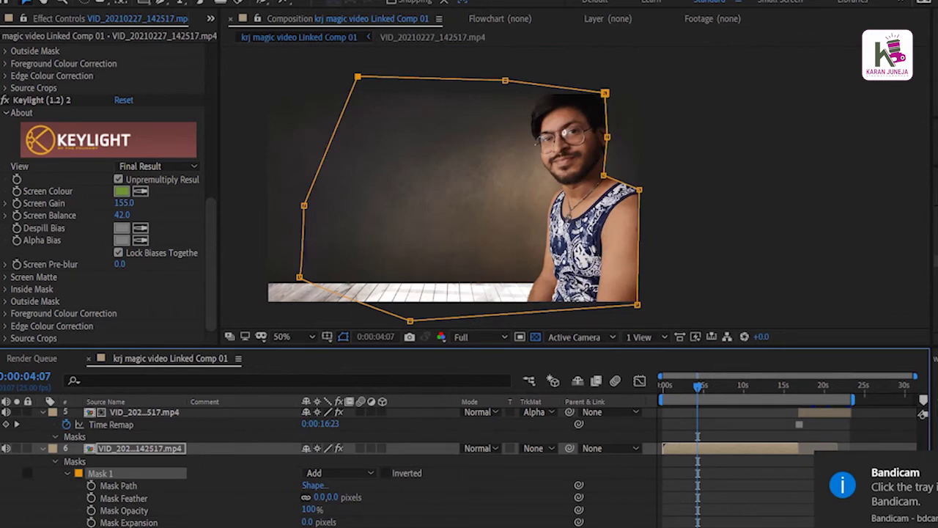
Adjust the mask's bottom points and keyframe its path, then reshape the right edge around the shoulder at 0:00:02:22.
{"action": "left_click_drag", "start_coordinate": [410, 320], "coordinate": [409, 310]}
{"action": "left_click_drag", "start_coordinate": [299, 278], "coordinate": [294, 299]}
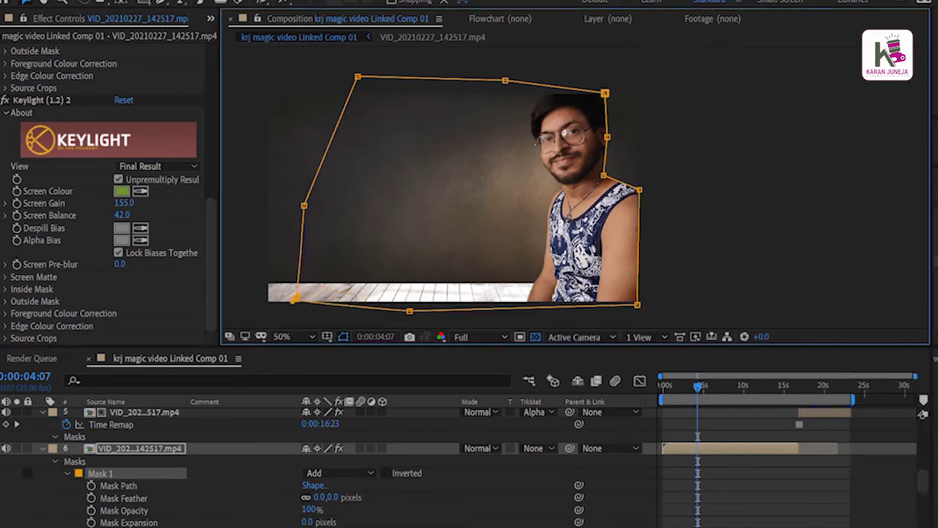
{"action": "left_click", "coordinate": [91, 485]}
{"action": "key", "text": "Page_Up"}
{"action": "key", "text": "Page_Up"}
{"action": "key", "text": "Page_Up"}
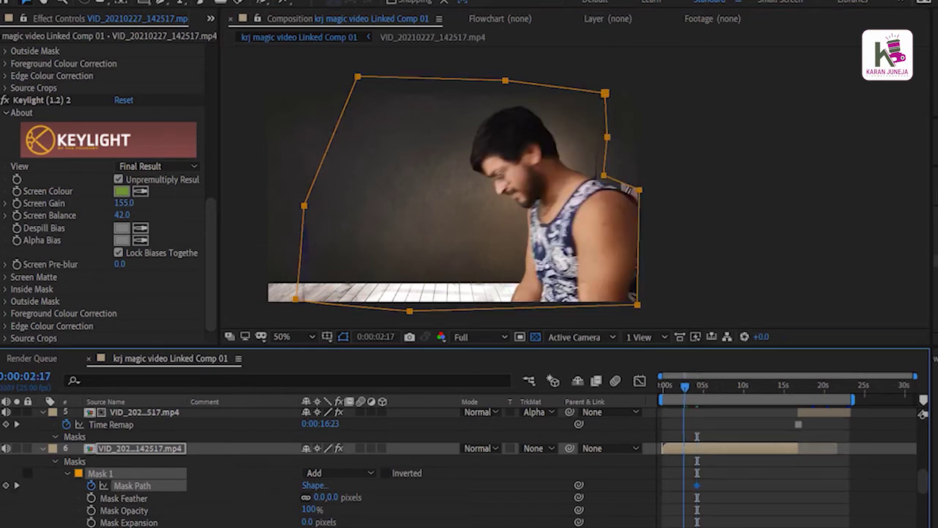
{"action": "key", "text": "Page_Up"}
{"action": "key", "text": "Page_Up"}
{"action": "key", "text": "Page_Up"}
{"action": "key", "text": "Page_Up"}
{"action": "key", "text": "Page_Up"}
{"action": "key", "text": "Page_Up"}
{"action": "key", "text": "Page_Up"}
{"action": "key", "text": "Page_Up"}
{"action": "key", "text": "Page_Up"}
{"action": "left_click_drag", "start_coordinate": [636, 195], "coordinate": [623, 208]}
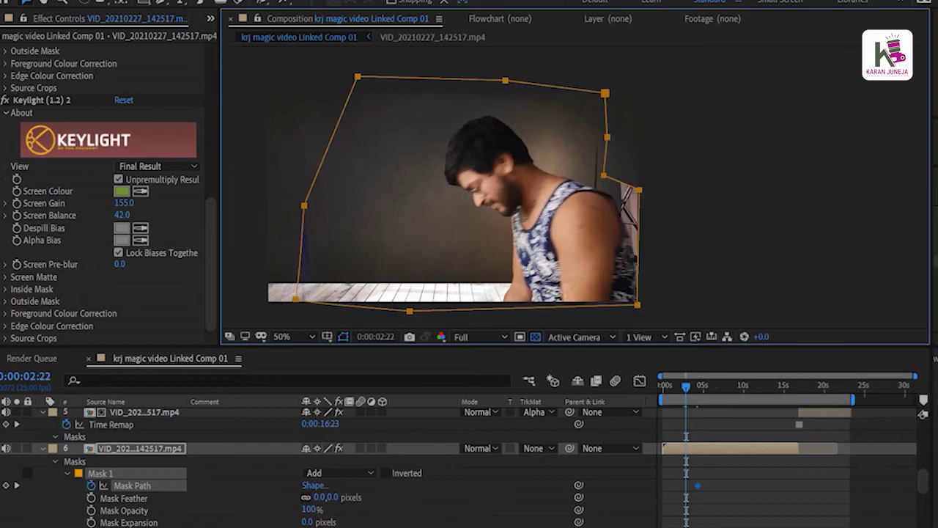
{"action": "key", "text": "ctrl+z"}
{"action": "left_click_drag", "start_coordinate": [620, 196], "coordinate": [630, 232]}
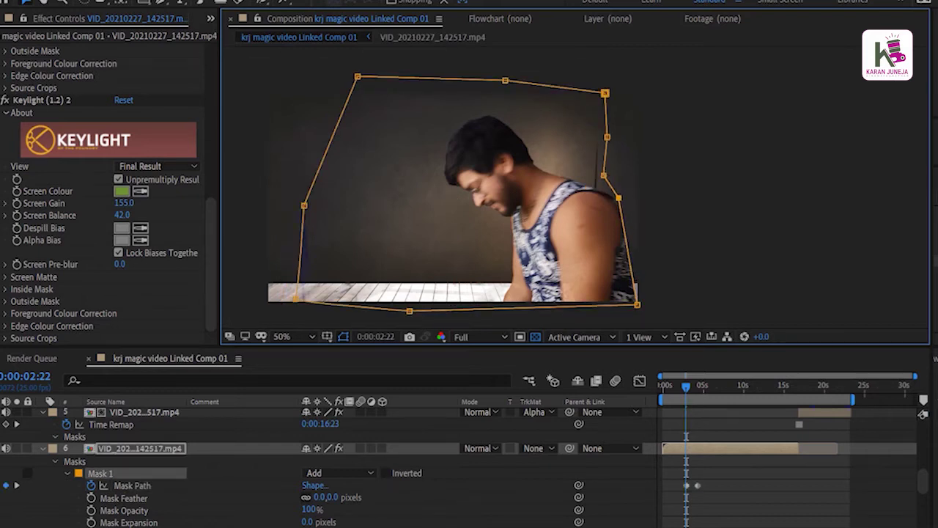
{"action": "left_click_drag", "start_coordinate": [603, 175], "coordinate": [600, 179]}
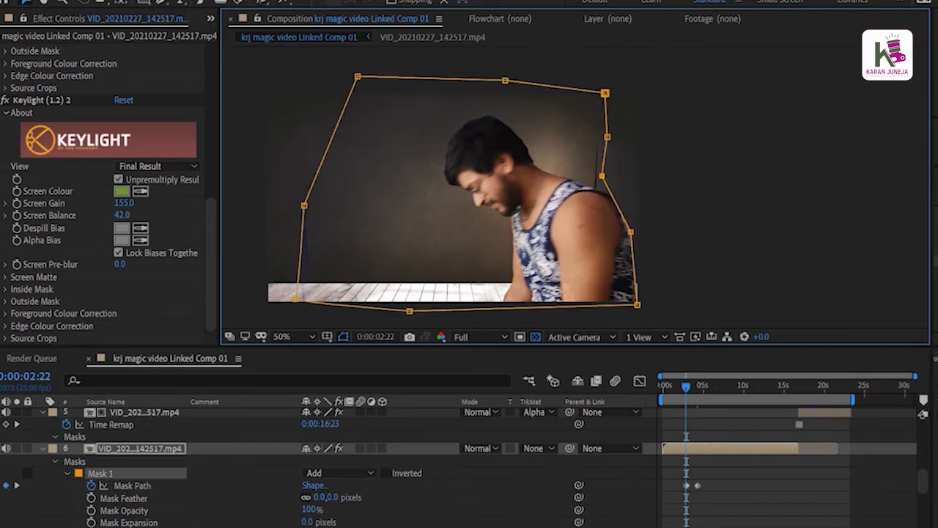
At 0:00:02:13, pull the mask's right-side points inward to hug the body and arm.
{"action": "key", "text": "Page_Up"}
{"action": "key", "text": "Page_Up"}
{"action": "key", "text": "Page_Up"}
{"action": "key", "text": "Page_Up"}
{"action": "key", "text": "Page_Up"}
{"action": "key", "text": "Page_Up"}
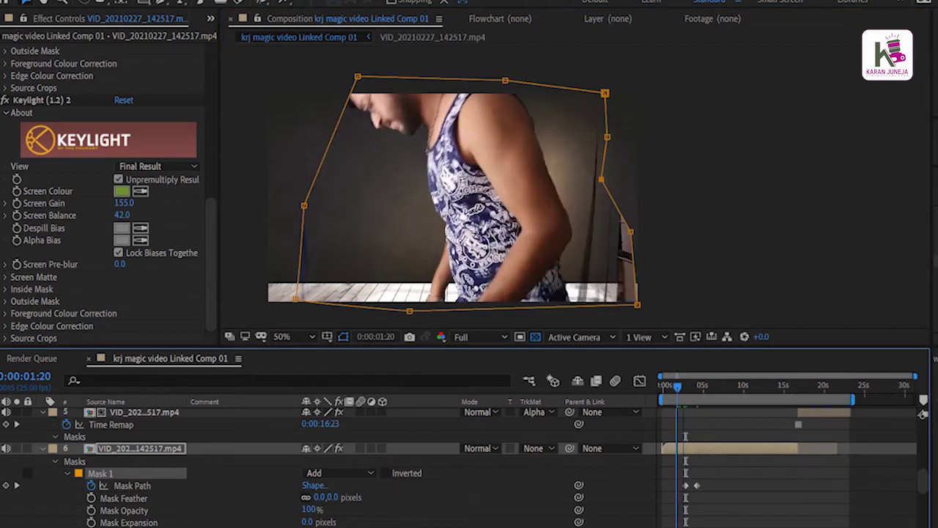
{"action": "key", "text": "Page_Up"}
{"action": "key", "text": "Page_Up"}
{"action": "key", "text": "Page_Up"}
{"action": "key", "text": "Page_Up"}
{"action": "key", "text": "Page_Up"}
{"action": "key", "text": "Page_Up"}
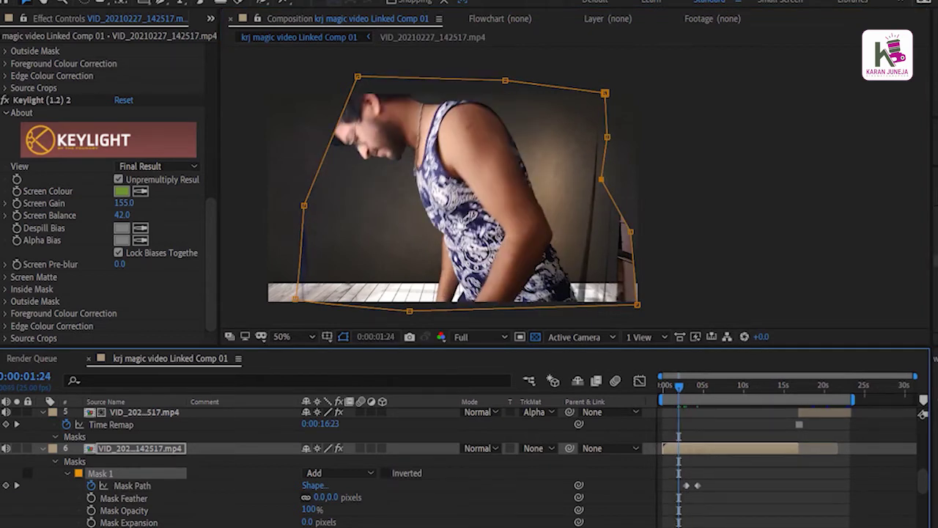
{"action": "key", "text": "Page_Down"}
{"action": "key", "text": "Page_Down"}
{"action": "key", "text": "Page_Down"}
{"action": "key", "text": "Page_Down"}
{"action": "key", "text": "Page_Down"}
{"action": "key", "text": "Page_Down"}
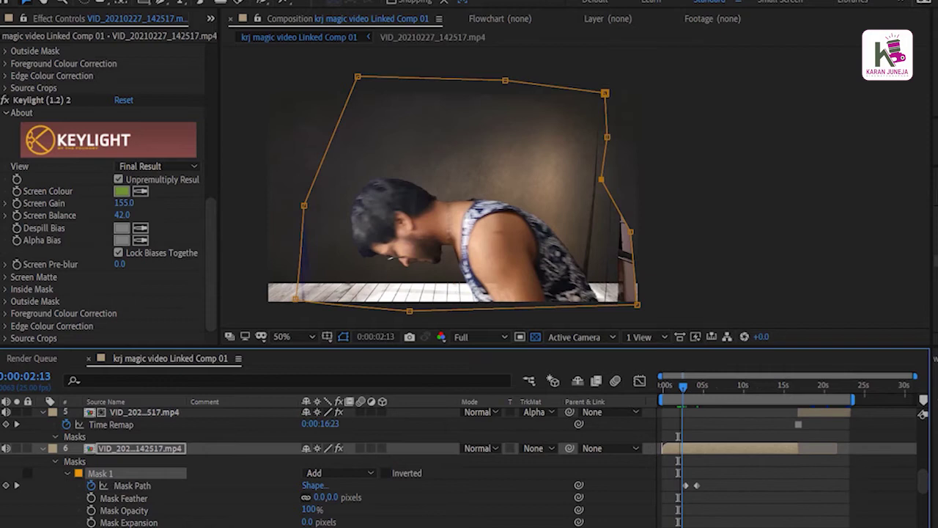
{"action": "left_click_drag", "start_coordinate": [637, 303], "coordinate": [612, 306]}
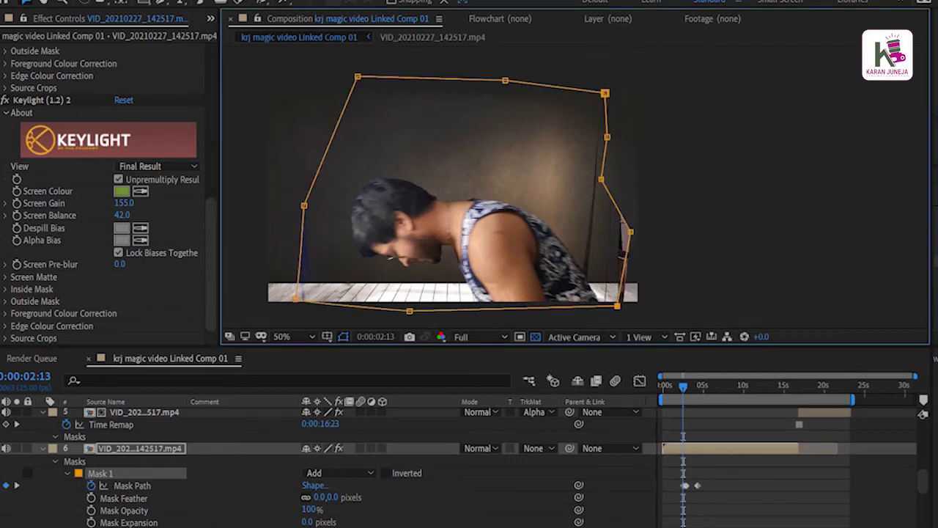
{"action": "left_click_drag", "start_coordinate": [631, 231], "coordinate": [612, 233]}
{"action": "left_click_drag", "start_coordinate": [613, 306], "coordinate": [610, 304]}
{"action": "left_click_drag", "start_coordinate": [606, 137], "coordinate": [584, 140]}
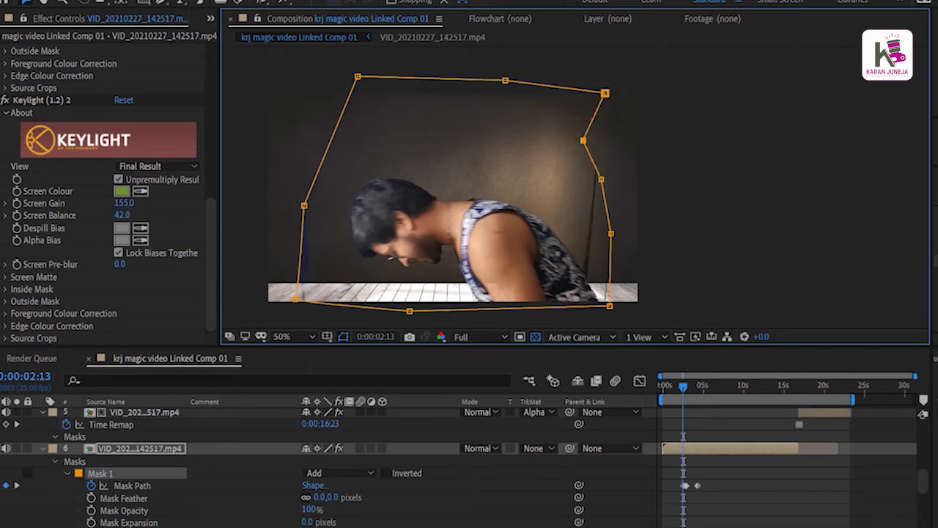
{"action": "left_click_drag", "start_coordinate": [605, 94], "coordinate": [587, 96]}
{"action": "left_click_drag", "start_coordinate": [601, 179], "coordinate": [566, 193]}
{"action": "left_click_drag", "start_coordinate": [611, 233], "coordinate": [581, 265]}
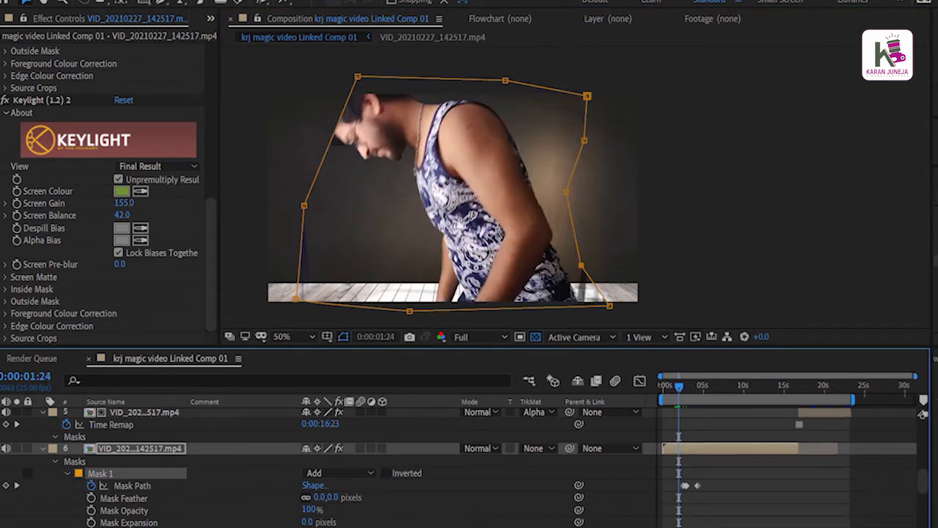
Widen the mask's right edge and lower-right points outward to include the body at an earlier frame.
{"action": "left_click_drag", "start_coordinate": [580, 265], "coordinate": [590, 308]}
{"action": "left_click", "coordinate": [674, 384]}
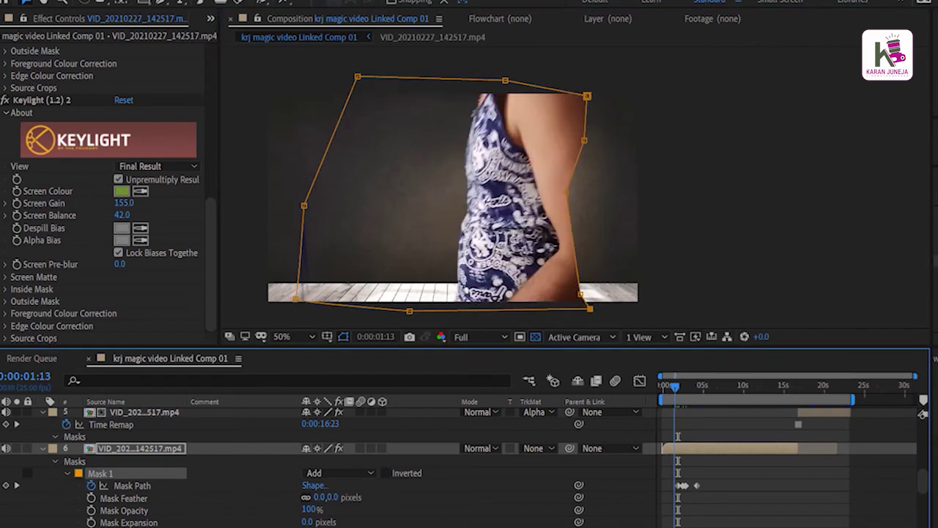
{"action": "left_click_drag", "start_coordinate": [565, 192], "coordinate": [620, 195]}
{"action": "left_click_drag", "start_coordinate": [584, 140], "coordinate": [612, 135]}
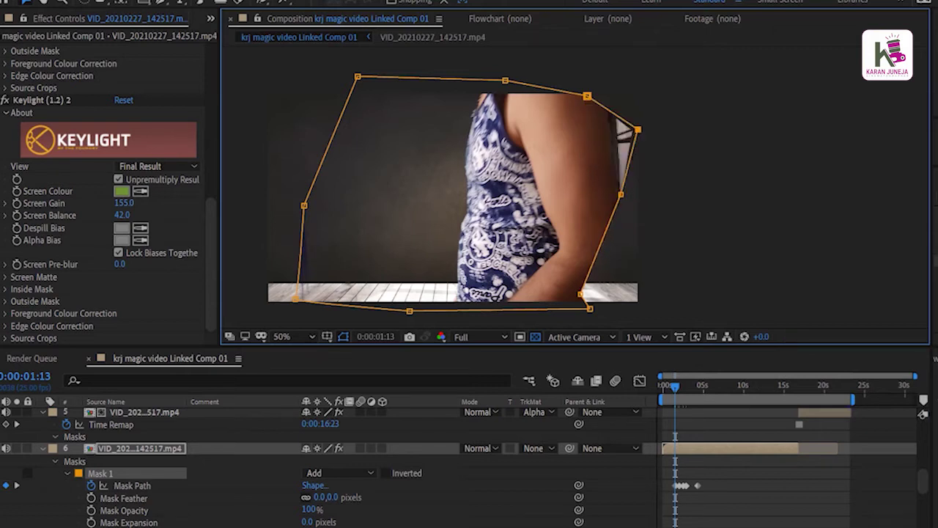
{"action": "left_click_drag", "start_coordinate": [587, 96], "coordinate": [605, 88]}
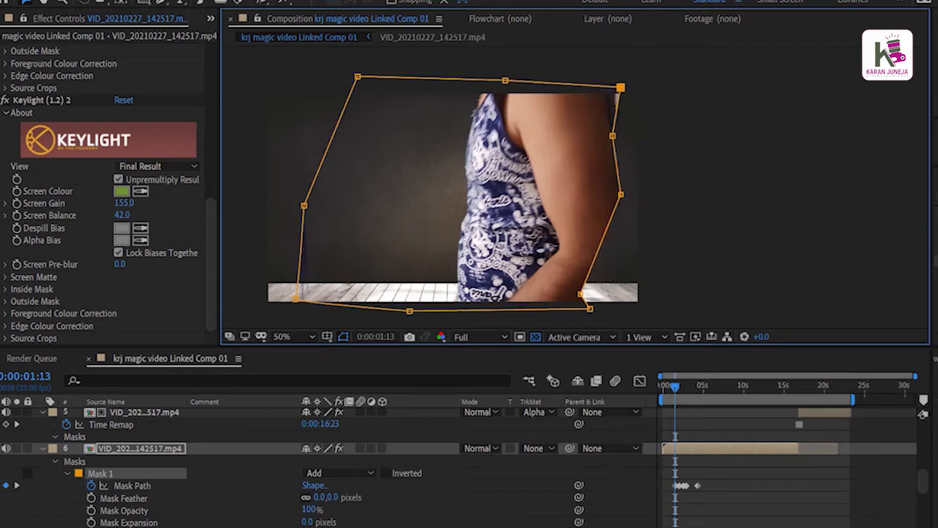
{"action": "left_click", "coordinate": [612, 135]}
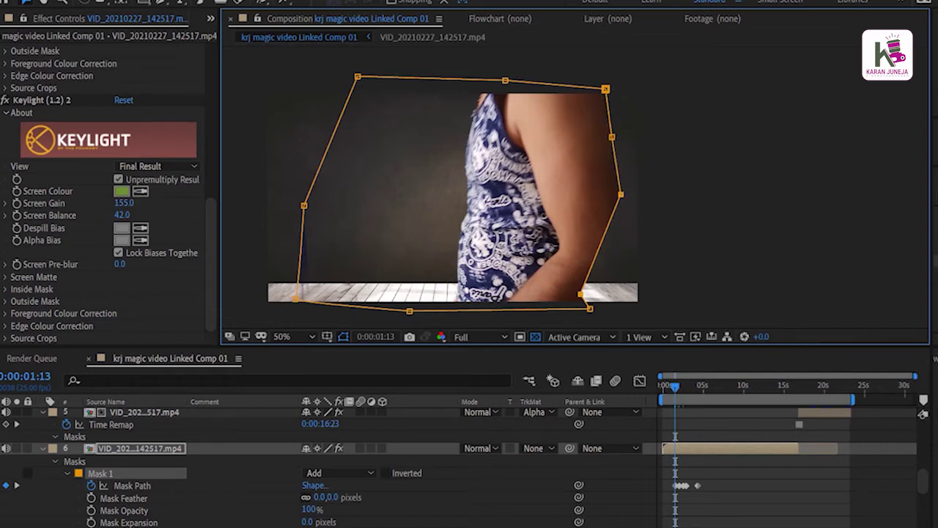
{"action": "left_click_drag", "start_coordinate": [621, 194], "coordinate": [619, 209]}
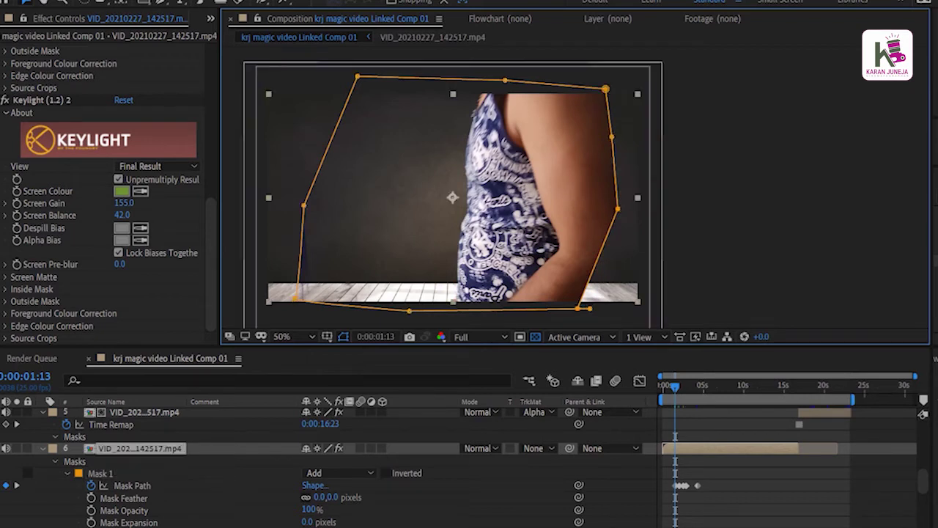
{"action": "left_click_drag", "start_coordinate": [579, 308], "coordinate": [632, 273]}
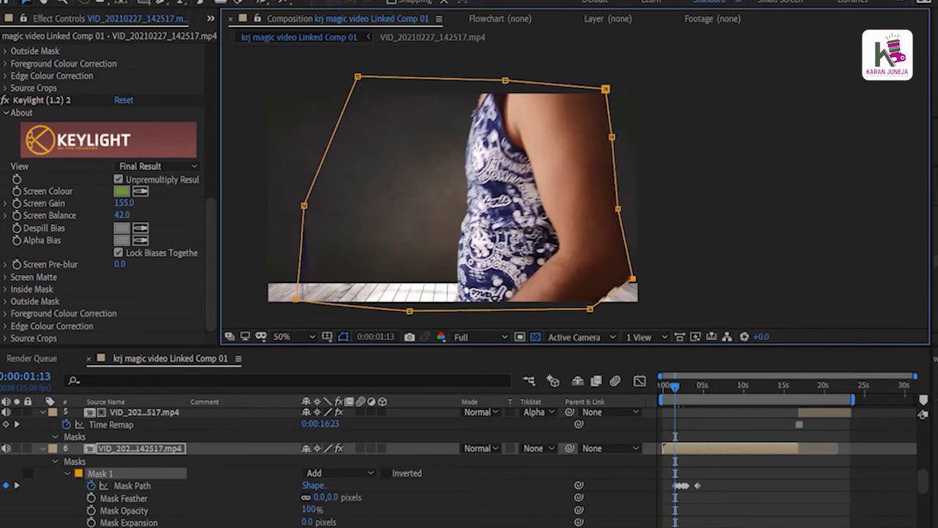
{"action": "left_click_drag", "start_coordinate": [589, 308], "coordinate": [597, 301]}
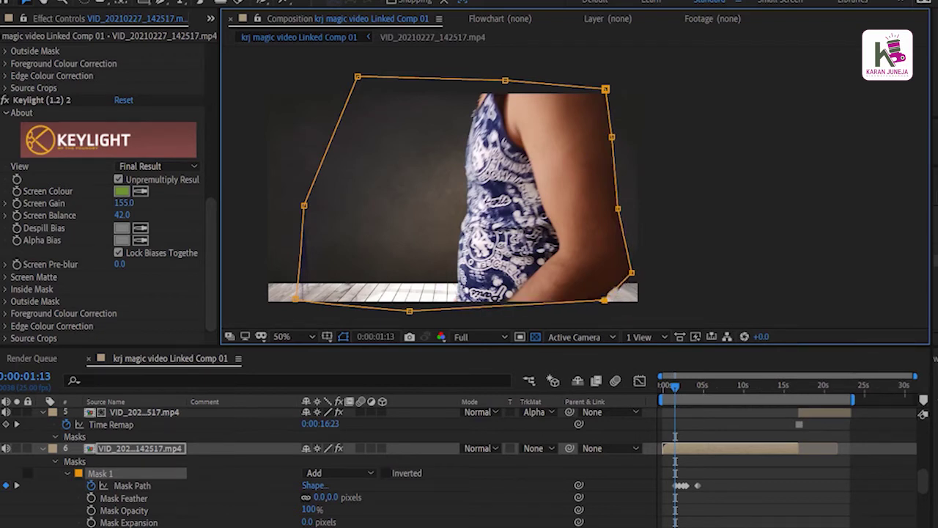
A few frames back, keyframe the lower-right mask point further in and preview the result.
{"action": "key", "text": "Page_Up"}
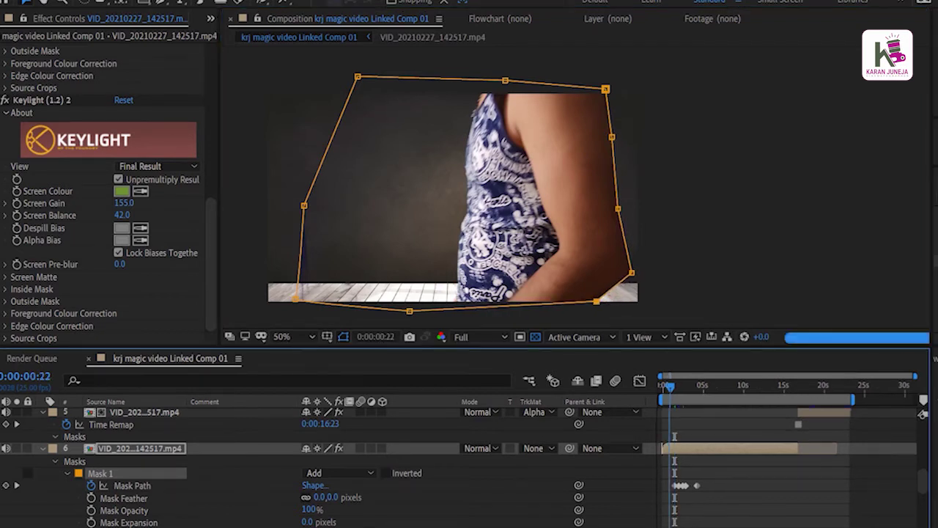
{"action": "key", "text": "Page_Up"}
{"action": "key", "text": "Page_Up"}
{"action": "key", "text": "Page_Up"}
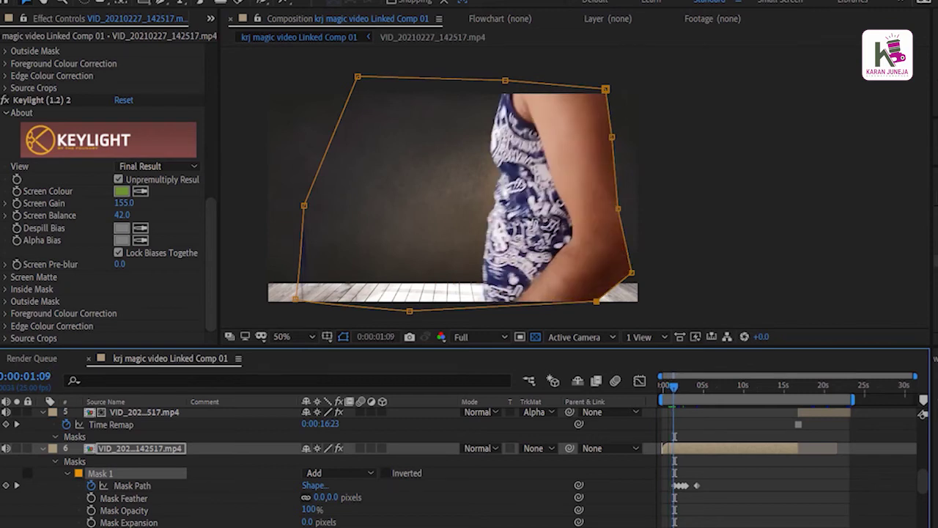
{"action": "key", "text": "Page_Up"}
{"action": "key", "text": "Page_Up"}
{"action": "key", "text": "Page_Up"}
{"action": "key", "text": "Page_Up"}
{"action": "key", "text": "Page_Up"}
{"action": "key", "text": "Page_Up"}
{"action": "key", "text": "Page_Up"}
{"action": "key", "text": "Page_Up"}
{"action": "key", "text": "Page_Up"}
{"action": "key", "text": "Page_Down"}
{"action": "key", "text": "Page_Down"}
{"action": "key", "text": "Page_Down"}
{"action": "key", "text": "Page_Down"}
{"action": "key", "text": "Page_Down"}
{"action": "key", "text": "Page_Down"}
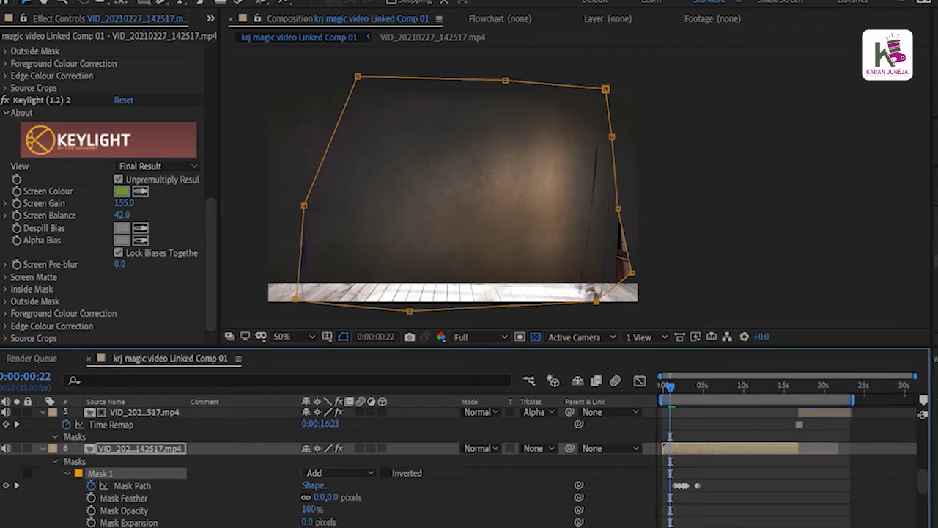
{"action": "left_click_drag", "start_coordinate": [630, 273], "coordinate": [610, 277]}
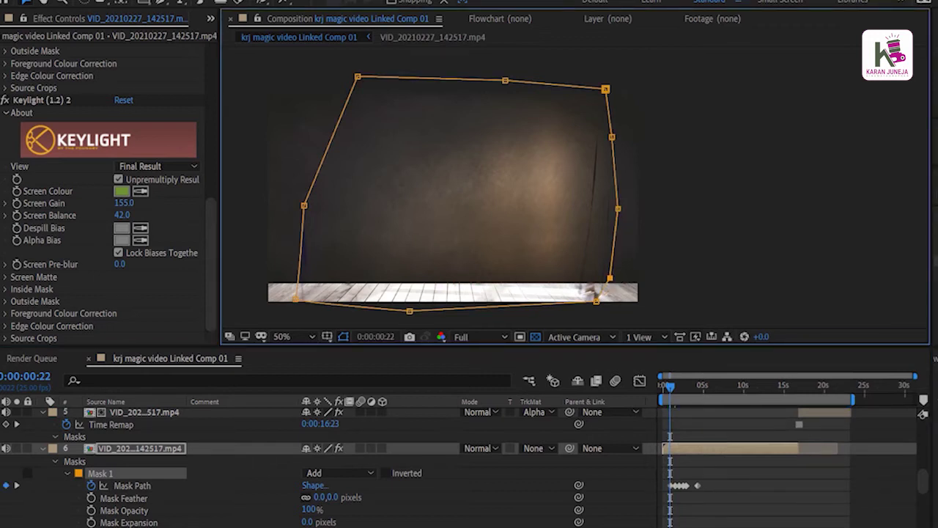
{"action": "key", "text": "space"}
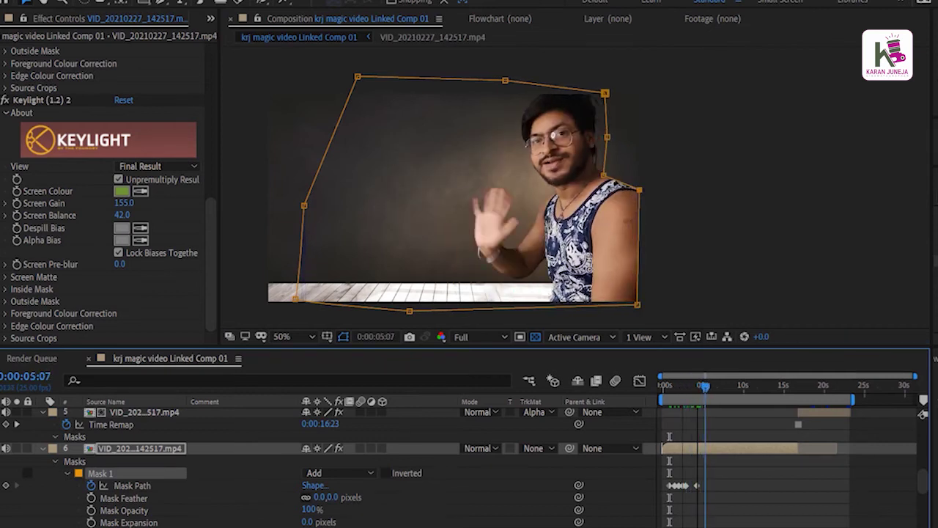
{"action": "key", "text": "space"}
Adjust the right-side mask points at successive frames during playback, keyframing the shape up to 0:00:11:09.
{"action": "left_click_drag", "start_coordinate": [603, 176], "coordinate": [605, 171]}
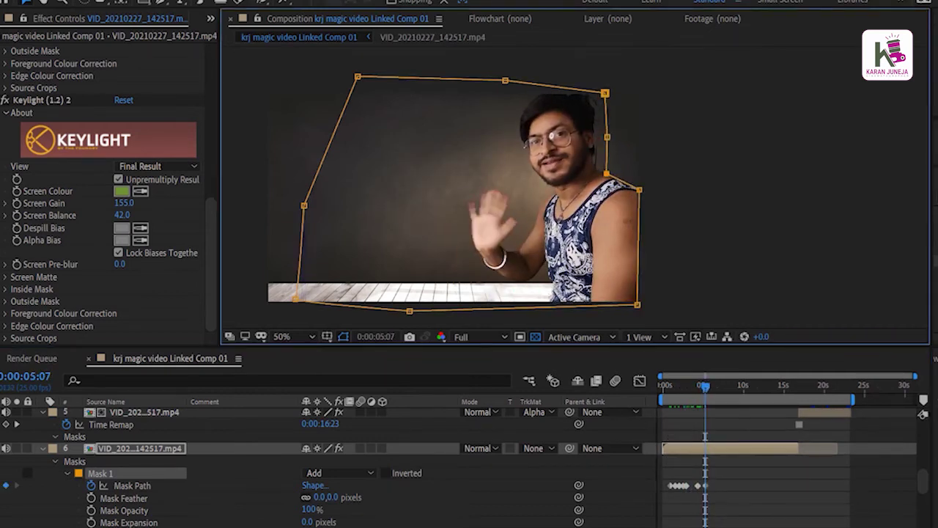
{"action": "key", "text": "space"}
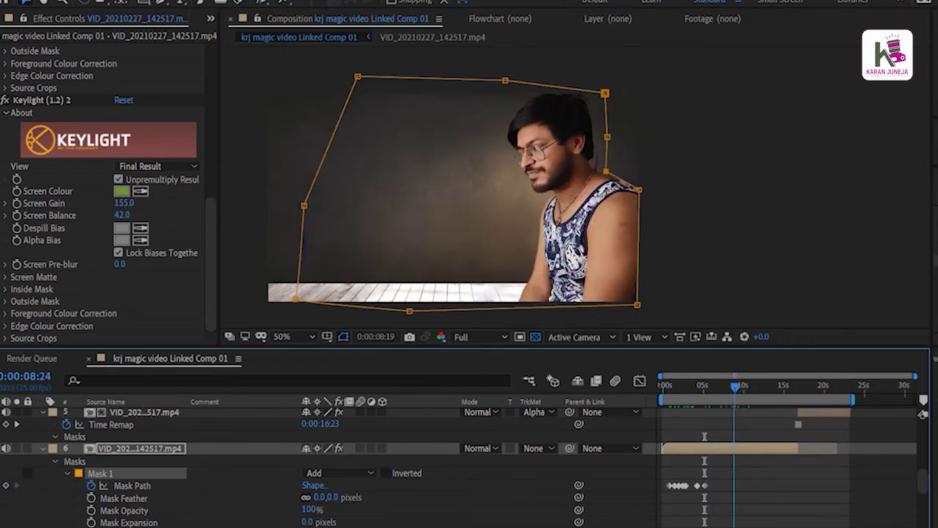
{"action": "left_click_drag", "start_coordinate": [605, 171], "coordinate": [607, 159]}
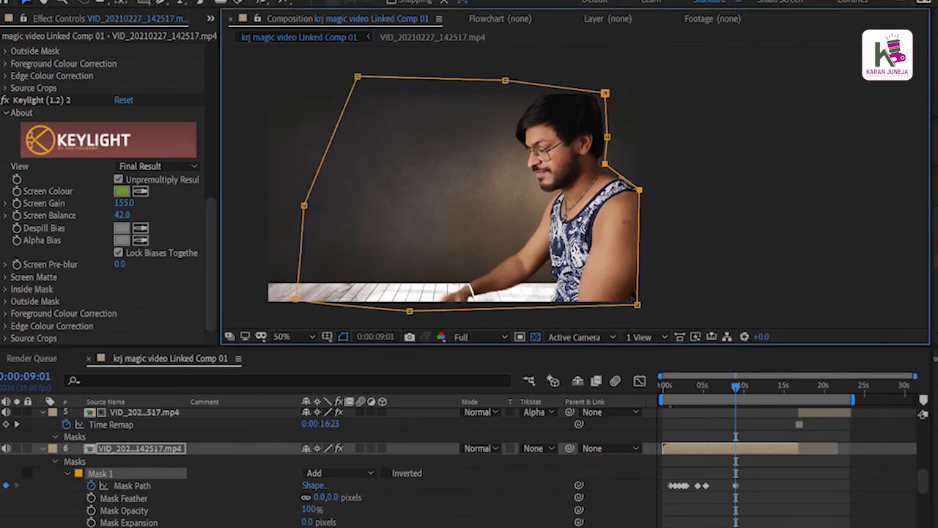
{"action": "left_click_drag", "start_coordinate": [639, 189], "coordinate": [651, 204]}
{"action": "key", "text": "ctrl+z"}
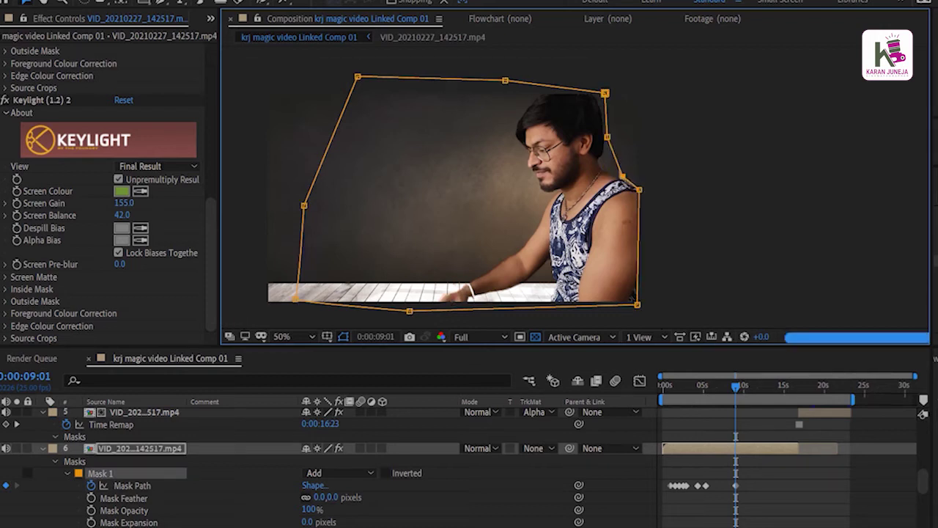
{"action": "left_click_drag", "start_coordinate": [607, 136], "coordinate": [612, 139]}
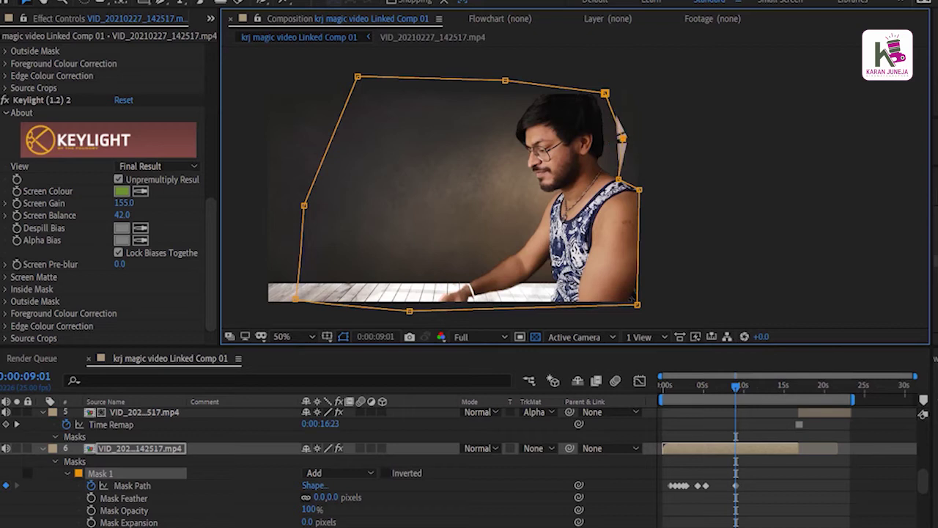
{"action": "key", "text": "space"}
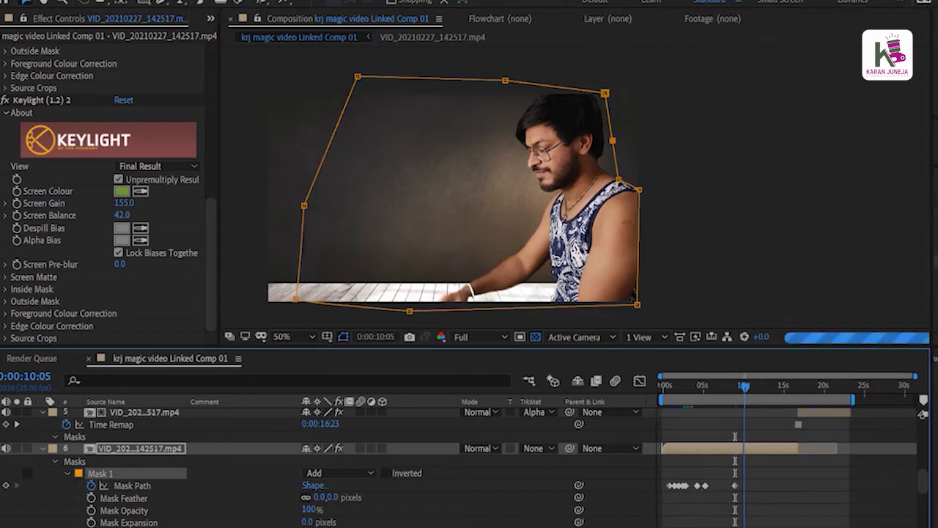
{"action": "left_click_drag", "start_coordinate": [619, 178], "coordinate": [620, 176]}
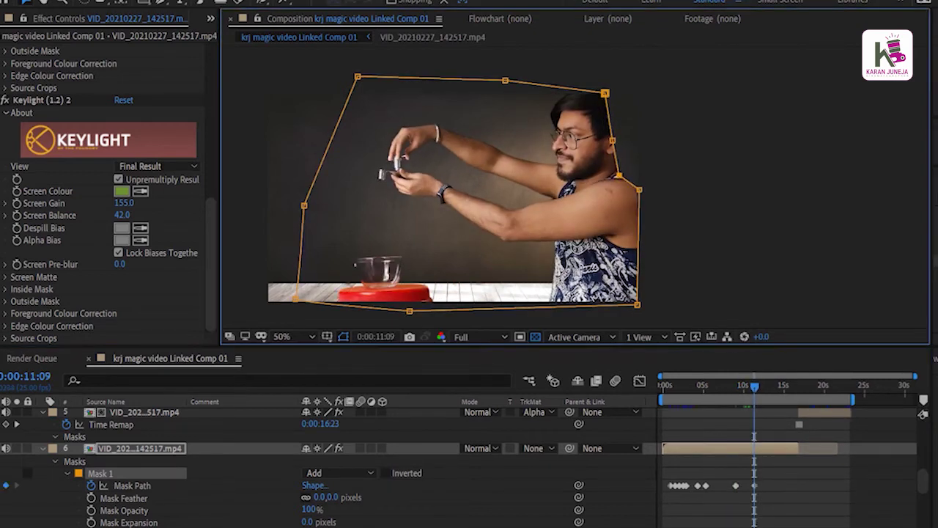
{"action": "mouse_move", "coordinate": [613, 139]}
{"action": "left_mouse_down"}
{"action": "mouse_move", "coordinate": [624, 156]}
{"action": "mouse_move", "coordinate": [648, 87]}
{"action": "left_mouse_up"}
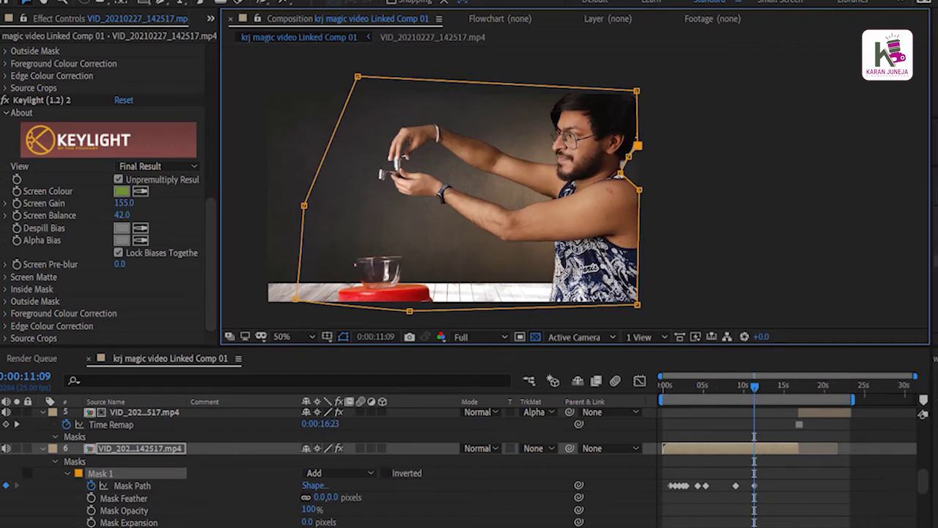
Clear the mask selection so outlines disappear, then play the masked composite through to 0:00:16:05.
{"action": "left_click", "coordinate": [139, 447]}
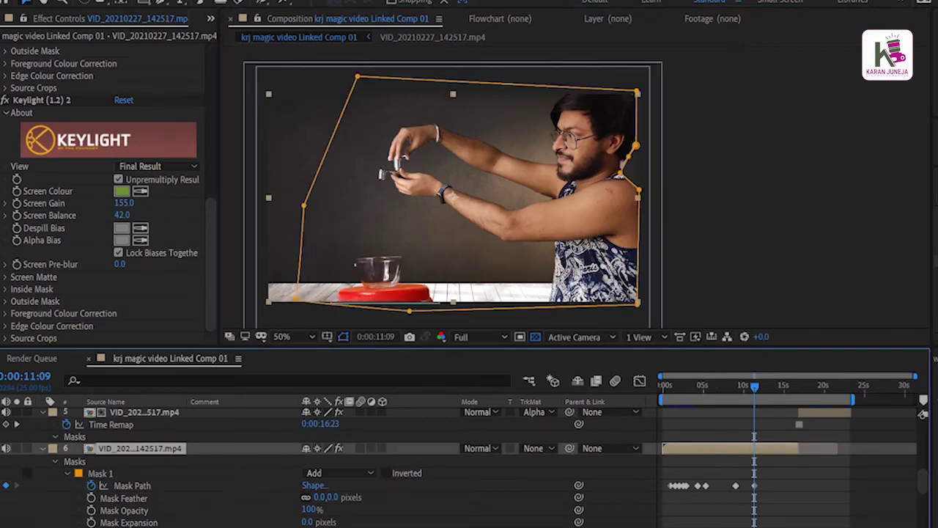
{"action": "left_click", "coordinate": [634, 146]}
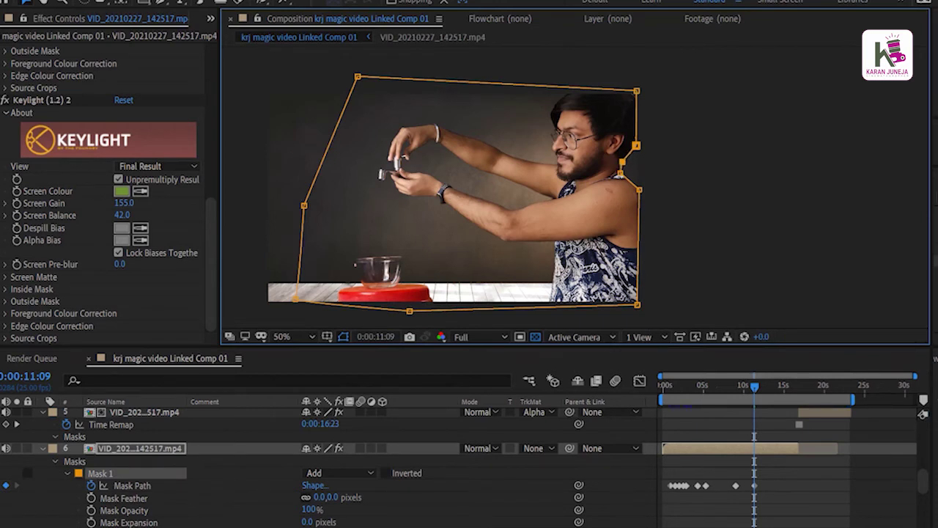
{"action": "key", "text": "ctrl+shift+a"}
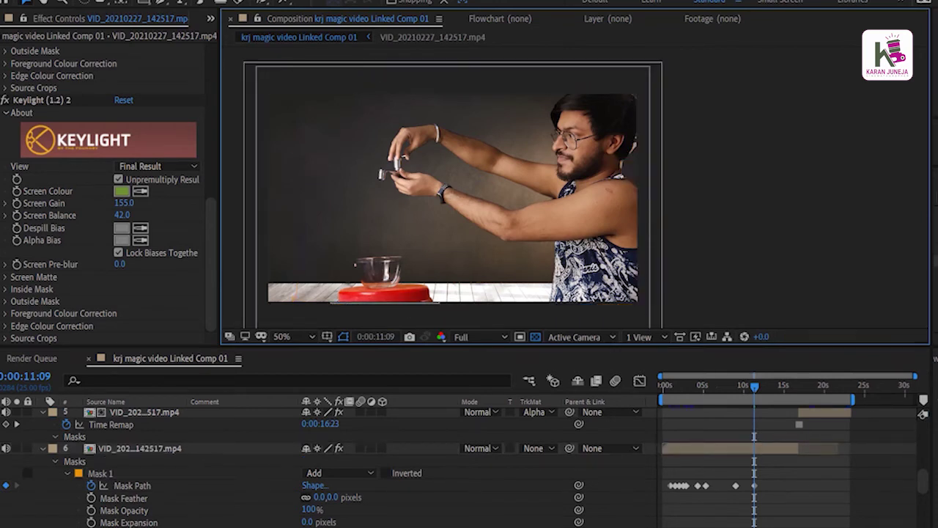
{"action": "left_click", "coordinate": [139, 447]}
{"action": "left_click", "coordinate": [636, 146]}
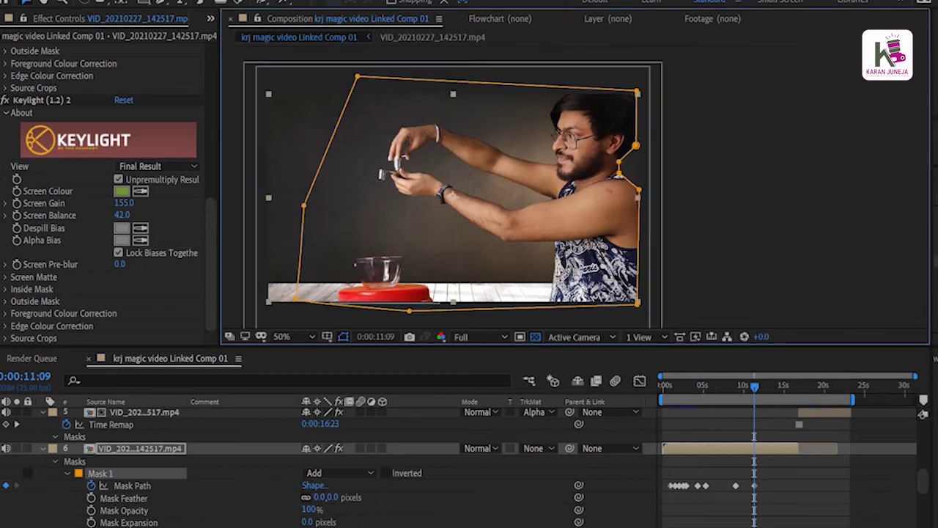
{"action": "key", "text": "ctrl+shift+a"}
{"action": "left_click", "coordinate": [139, 448]}
{"action": "left_click", "coordinate": [99, 473]}
{"action": "left_click", "coordinate": [631, 150]}
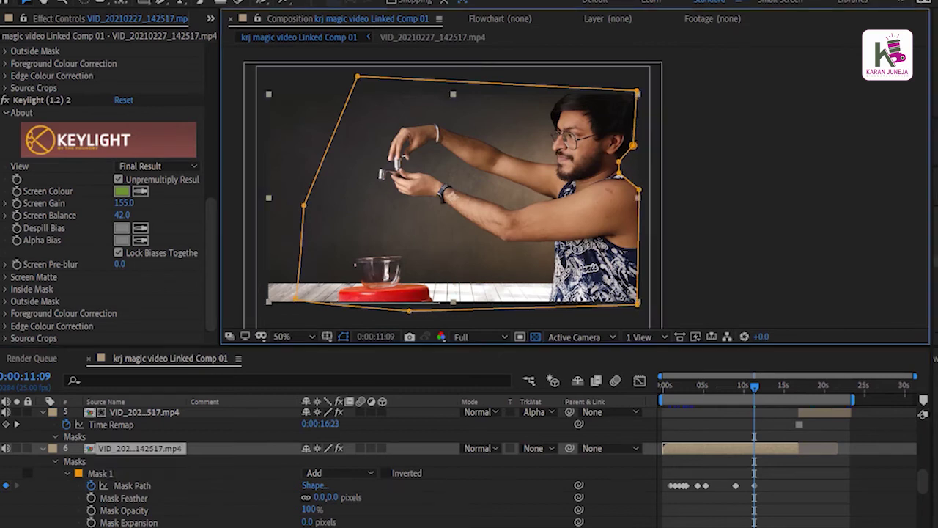
{"action": "key", "text": "space"}
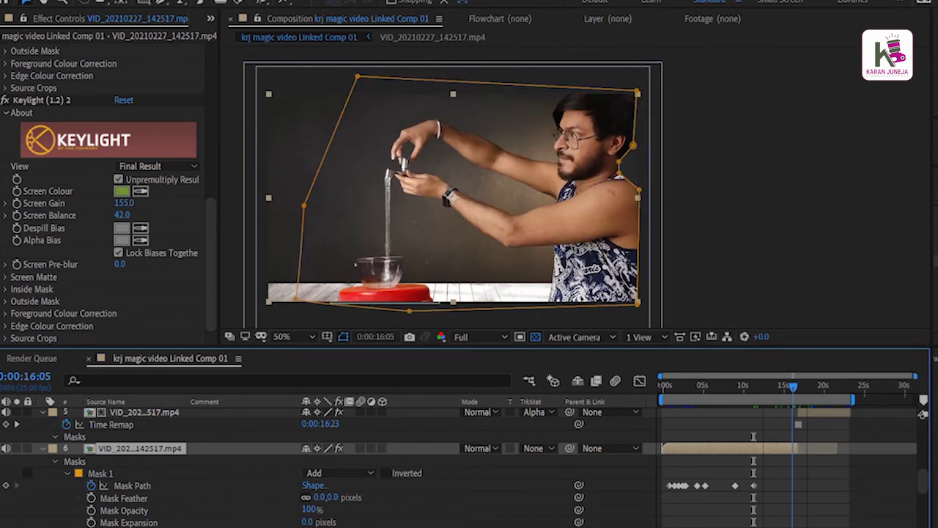
Select layer 1's Mask 1 and set a Mask Path keyframe at 0:00:17:22.
{"action": "left_click", "coordinate": [143, 412]}
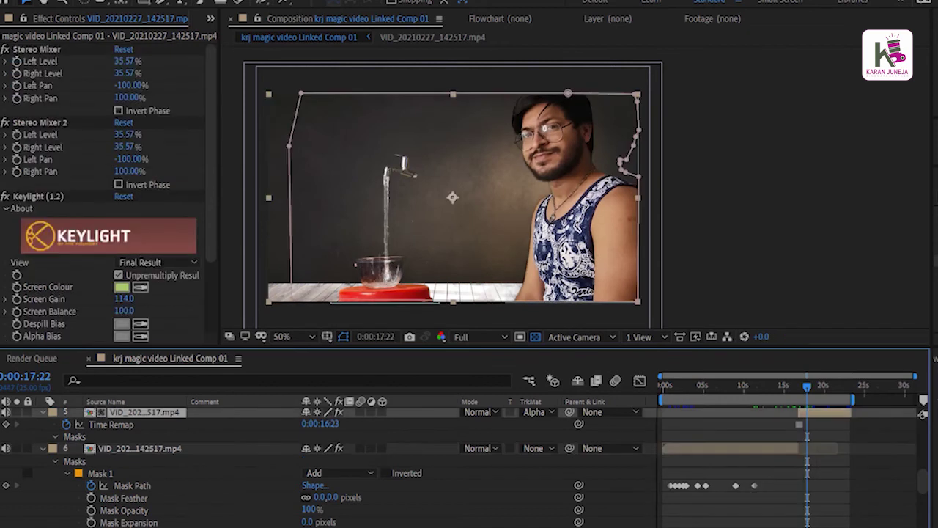
{"action": "scroll", "coordinate": [330, 466], "scroll_direction": "up", "scroll_amount": 2}
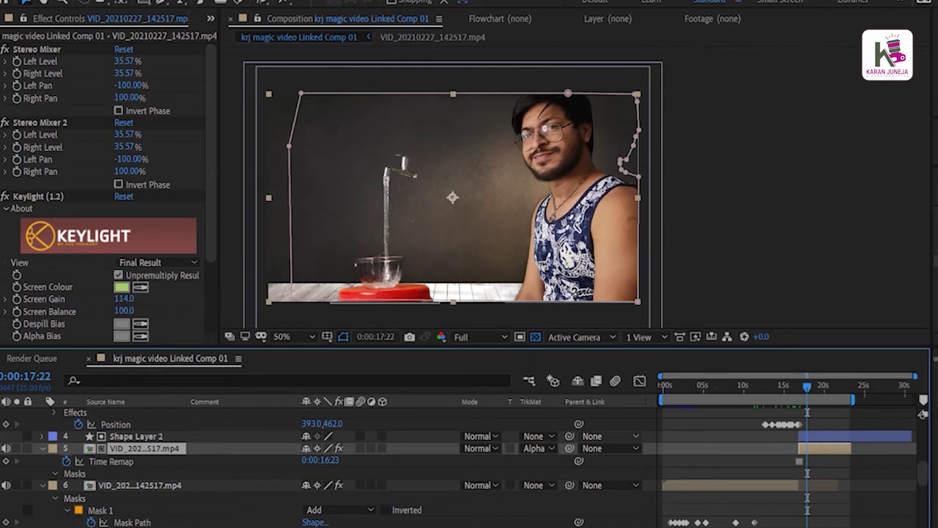
{"action": "scroll", "coordinate": [330, 466], "scroll_direction": "up", "scroll_amount": 3}
{"action": "scroll", "coordinate": [329, 466], "scroll_direction": "up", "scroll_amount": 3}
{"action": "scroll", "coordinate": [330, 466], "scroll_direction": "up", "scroll_amount": 3}
{"action": "left_click", "coordinate": [139, 412]}
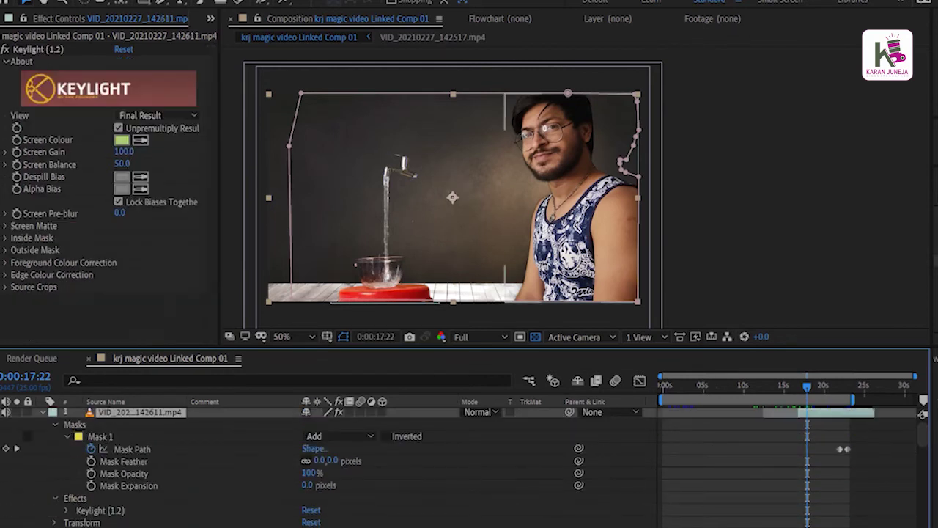
{"action": "left_click", "coordinate": [100, 436]}
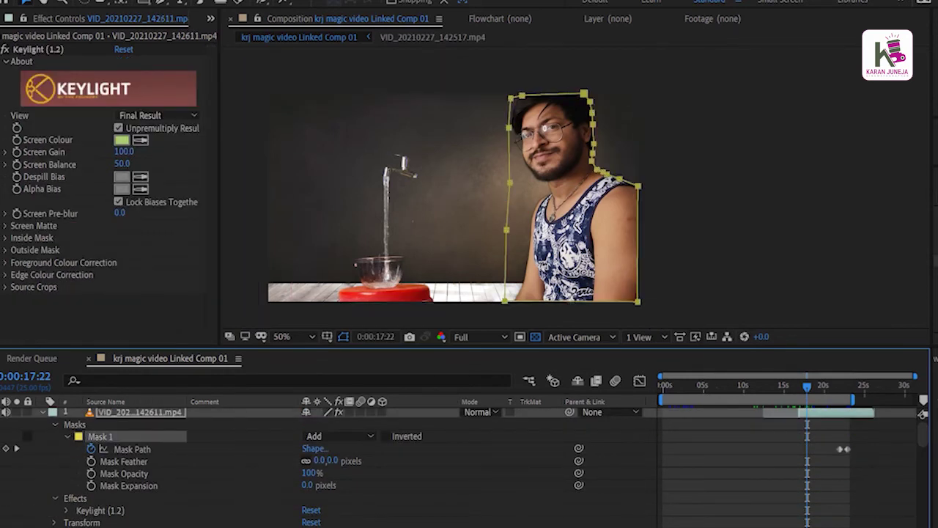
{"action": "left_click_drag", "start_coordinate": [506, 230], "coordinate": [526, 228]}
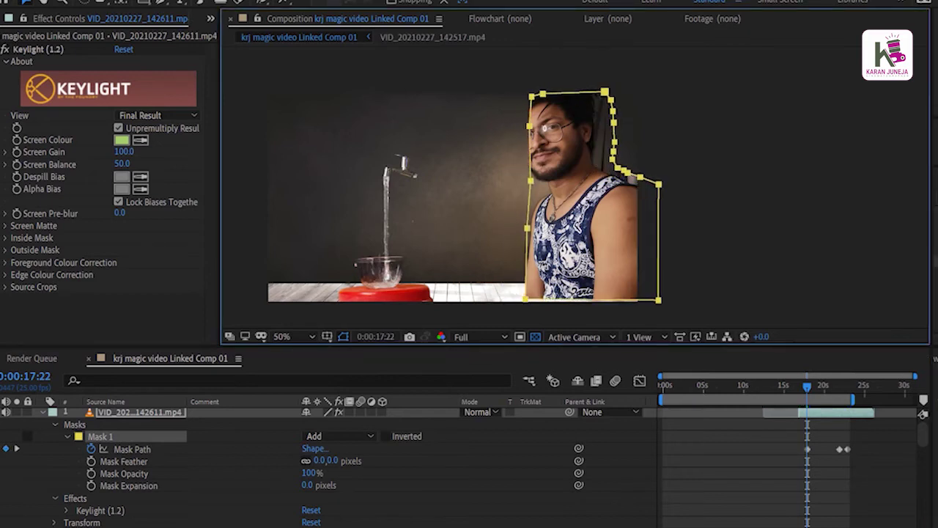
{"action": "key", "text": "ctrl+z"}
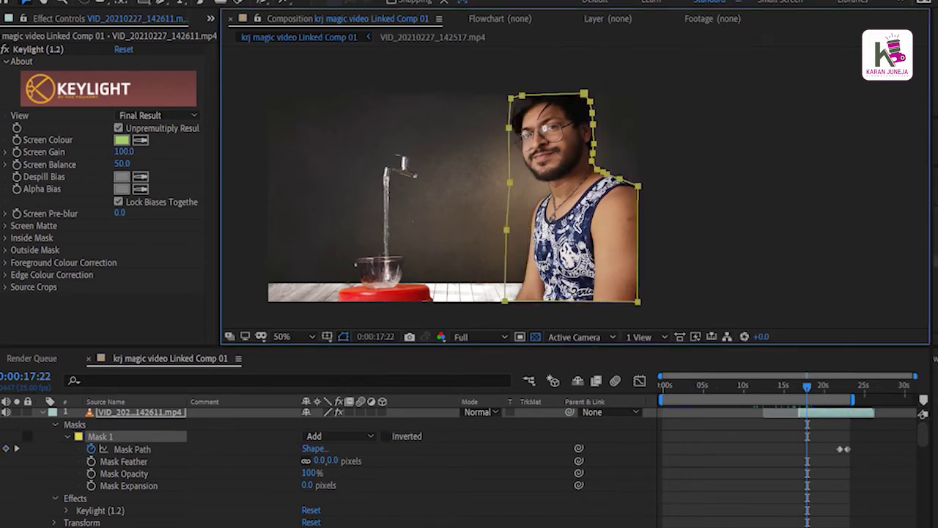
{"action": "key", "text": "alt+shift+m"}
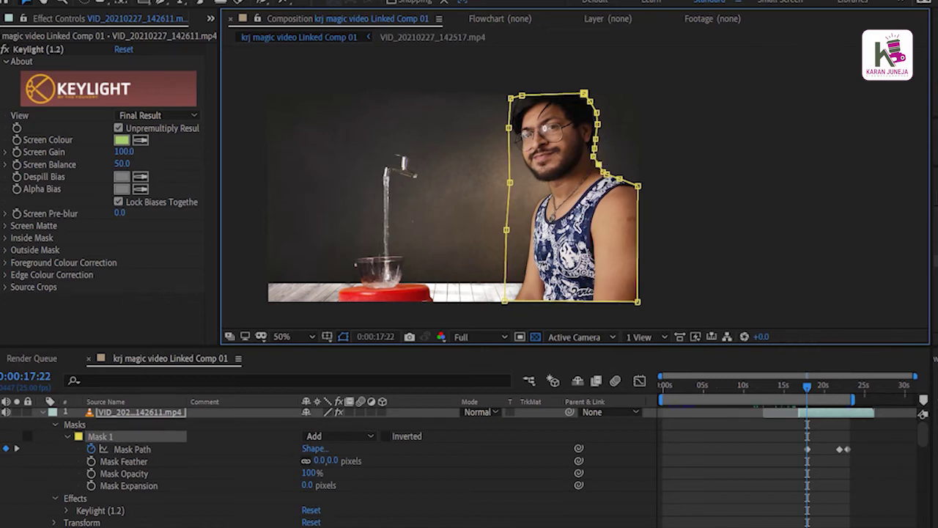
Deselect the presenter layer and play back the clean composite.
{"action": "left_click", "coordinate": [140, 412]}
{"action": "key", "text": "F2"}
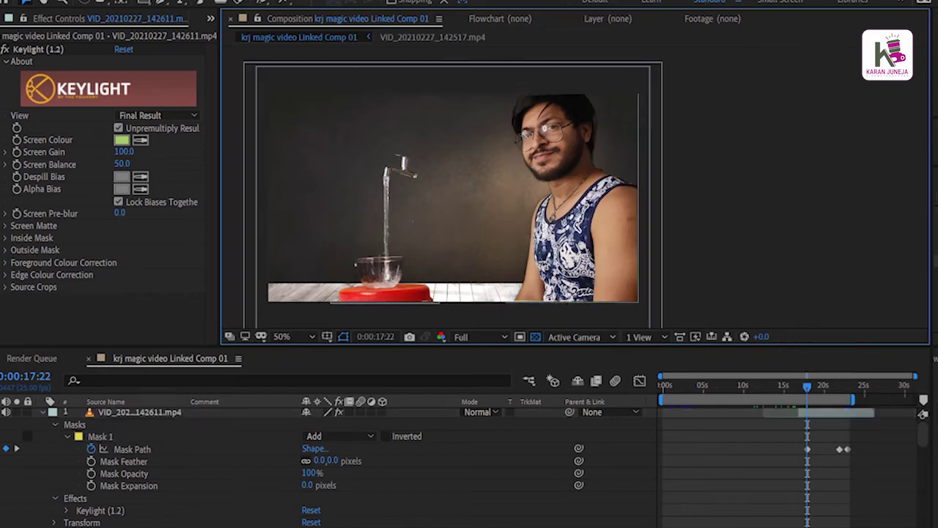
{"action": "key", "text": "space"}
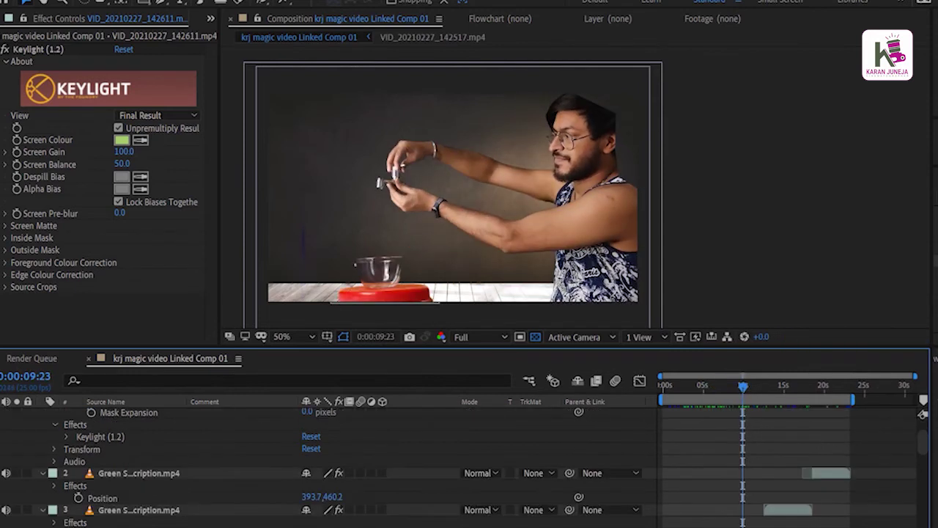
On layer 6, reshape Mask 1's vertices around the presenter's head near 0:00:09:23.
{"action": "scroll", "coordinate": [294, 469], "scroll_direction": "down", "scroll_amount": 10}
{"action": "left_click", "coordinate": [139, 448]}
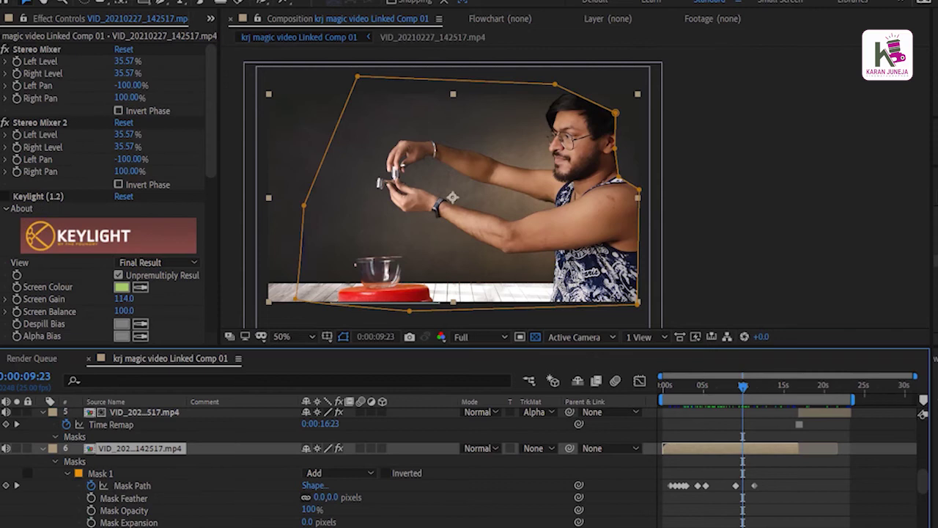
{"action": "mouse_move", "coordinate": [616, 113]}
{"action": "left_mouse_down"}
{"action": "mouse_move", "coordinate": [648, 90]}
{"action": "mouse_move", "coordinate": [630, 142]}
{"action": "left_mouse_up"}
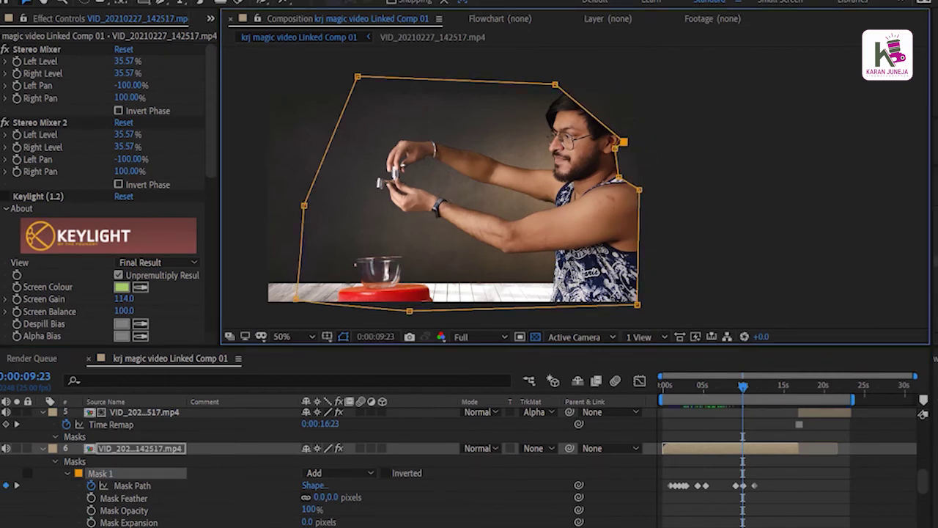
{"action": "left_click_drag", "start_coordinate": [554, 85], "coordinate": [637, 94]}
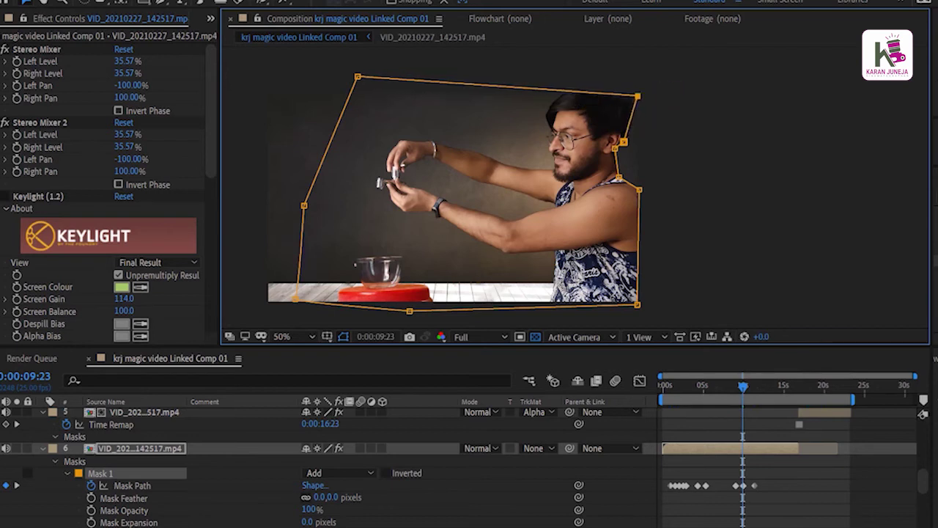
{"action": "left_click_drag", "start_coordinate": [622, 141], "coordinate": [632, 142]}
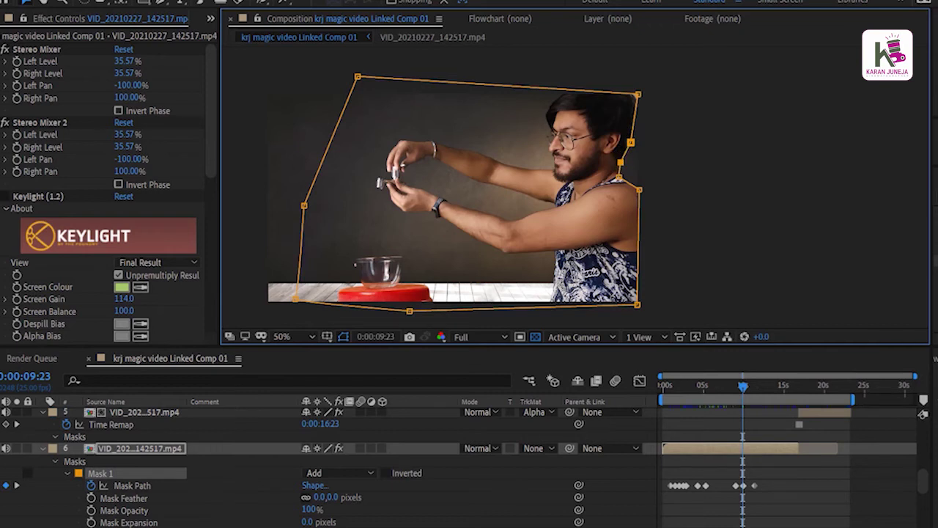
At about 0:00:09:05, widen the mask's top edge over the head, then preview from 0:00:12:06.
{"action": "left_click_drag", "start_coordinate": [742, 384], "coordinate": [738, 384]}
{"action": "mouse_move", "coordinate": [560, 87]}
{"action": "left_mouse_down"}
{"action": "mouse_move", "coordinate": [620, 96]}
{"action": "mouse_move", "coordinate": [641, 110]}
{"action": "left_mouse_up"}
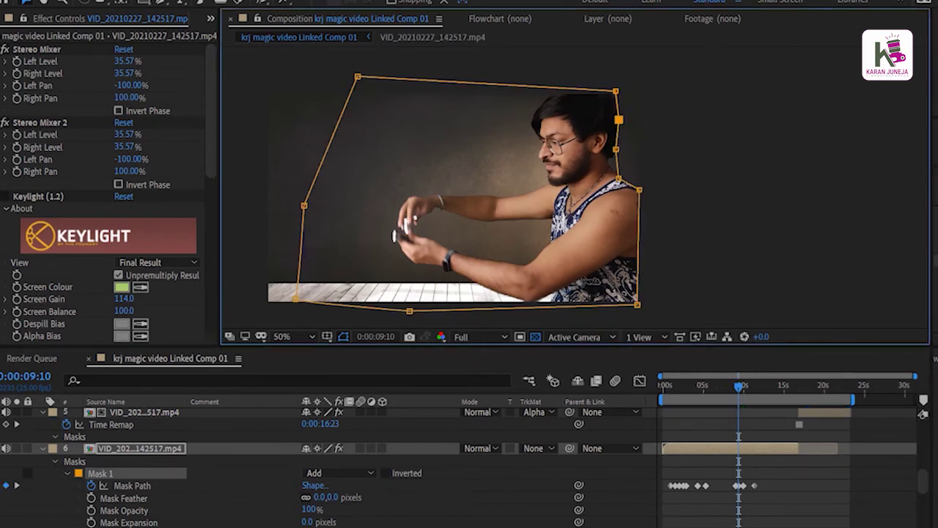
{"action": "left_click_drag", "start_coordinate": [738, 384], "coordinate": [761, 384]}
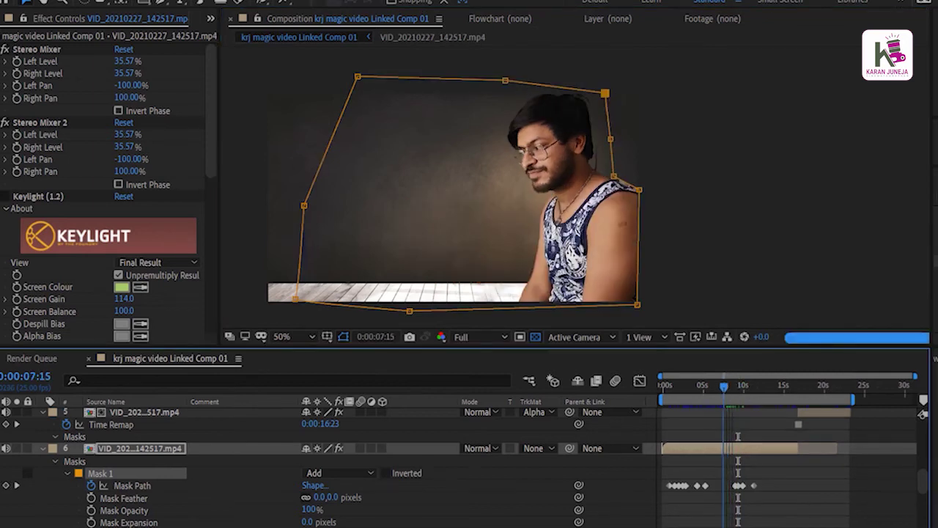
{"action": "key", "text": "space"}
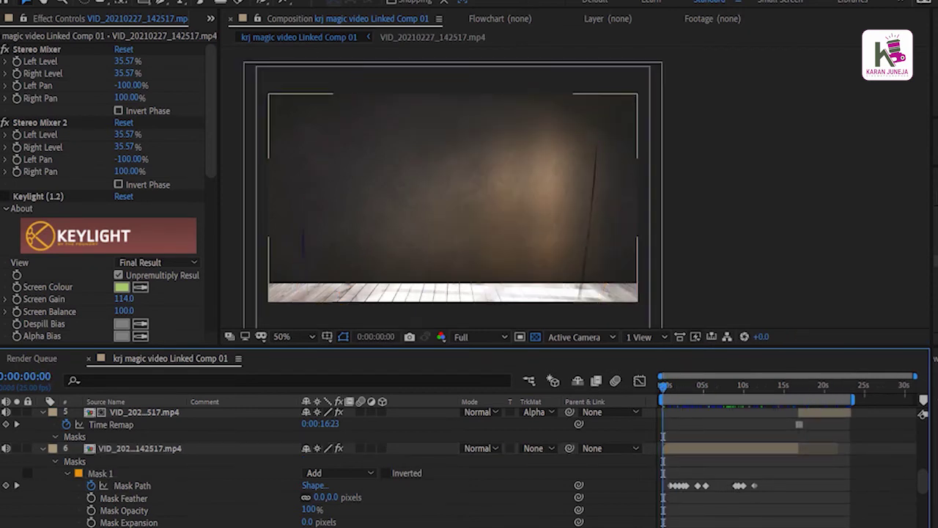
Save the After Effects project and launch Bandicam from the Windows search.
{"action": "key", "text": "ctrl+s"}
{"action": "key", "text": "super"}
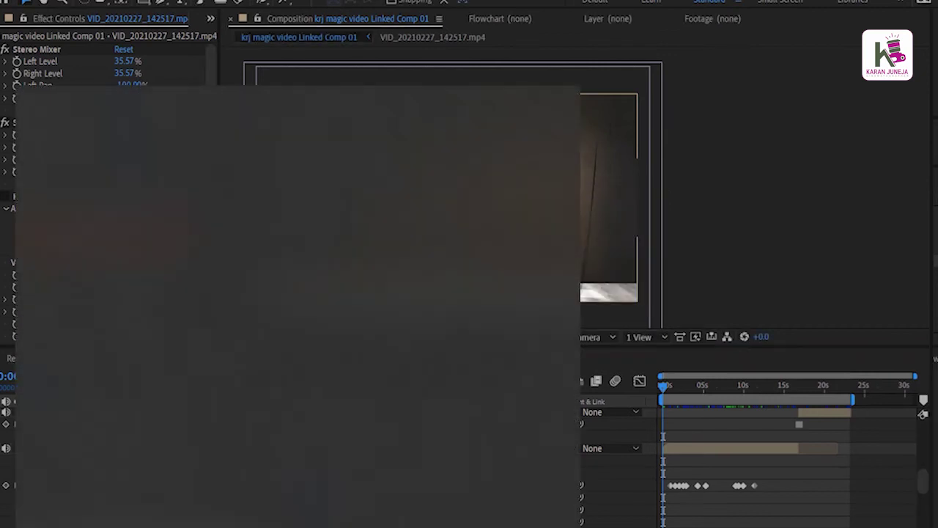
{"action": "type", "text": "ban"}
{"action": "key", "text": "Return"}
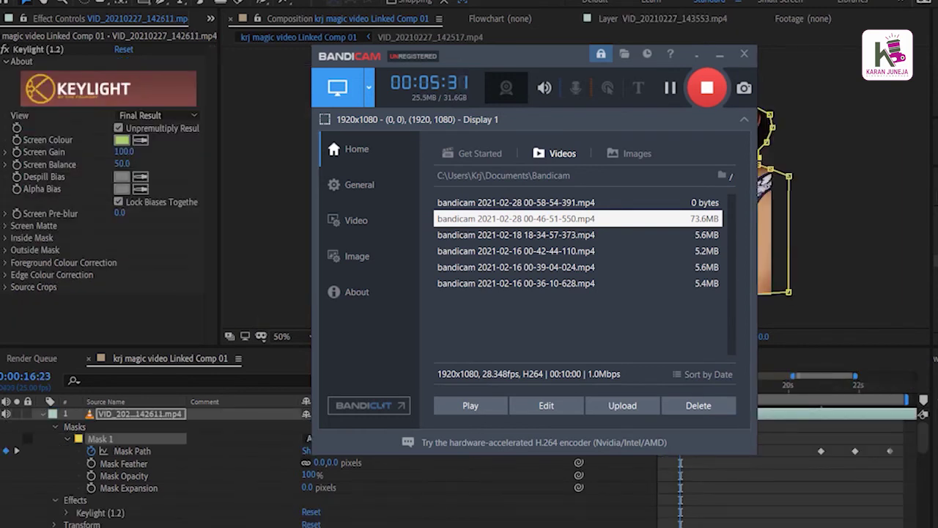
Move Mask 1's head-top point right and its upper corner toward the arm, checking with playback.
{"action": "mouse_move", "coordinate": [741, 91]}
{"action": "left_mouse_down"}
{"action": "mouse_move", "coordinate": [770, 90]}
{"action": "mouse_move", "coordinate": [753, 70]}
{"action": "left_mouse_up"}
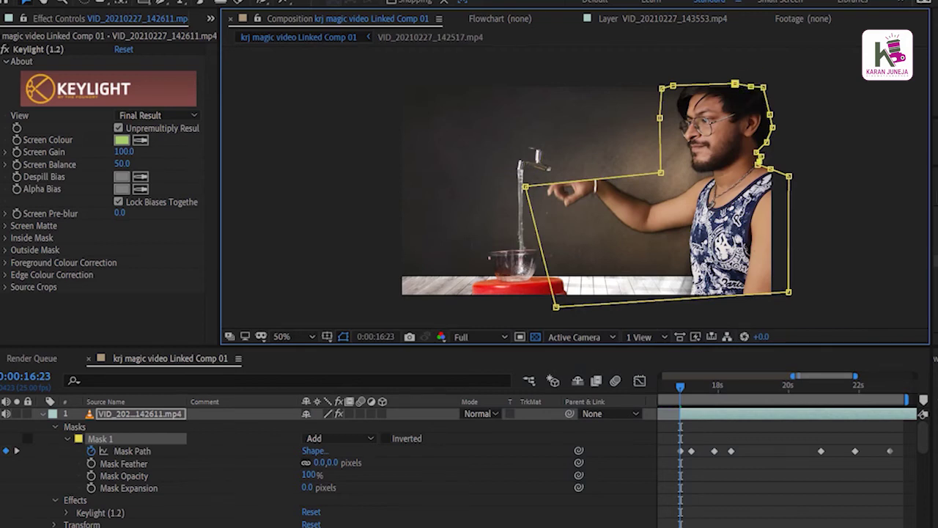
{"action": "key", "text": "space"}
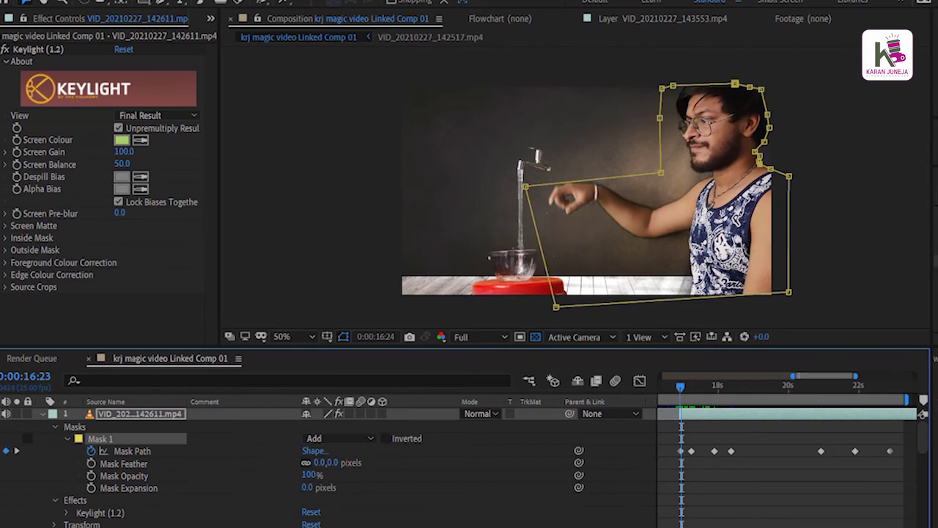
{"action": "left_click_drag", "start_coordinate": [661, 172], "coordinate": [631, 136]}
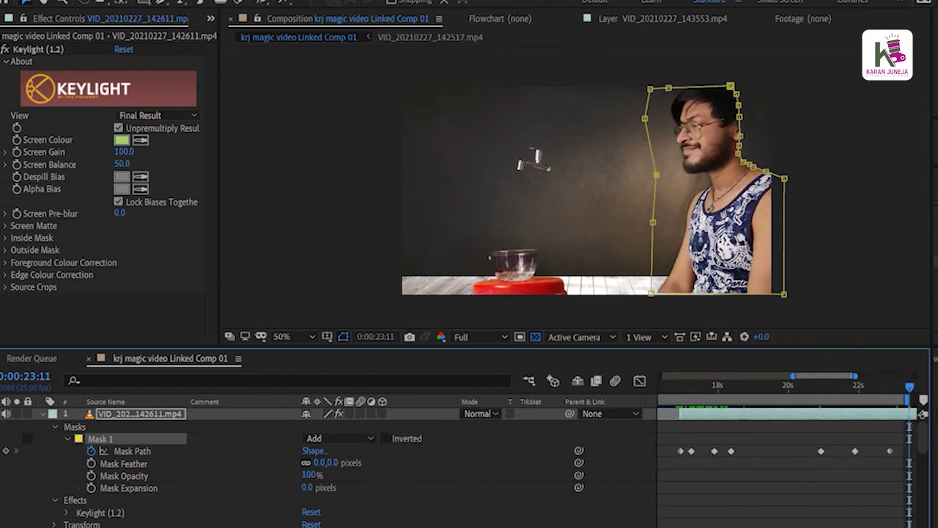
At 0:00:23:11, shift the whole mask right, pull a lower point toward the bowl, and review from 0:00:16:23.
{"action": "left_click", "coordinate": [586, 193]}
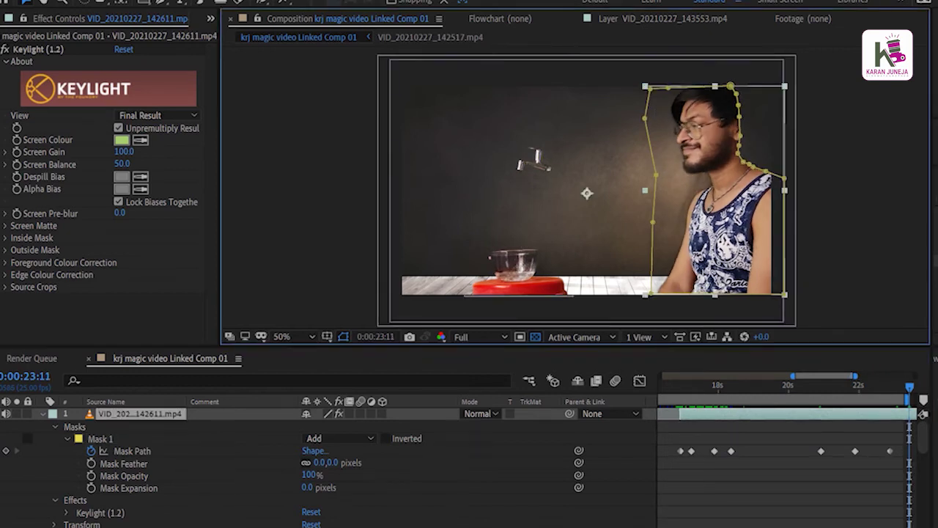
{"action": "left_click", "coordinate": [100, 439]}
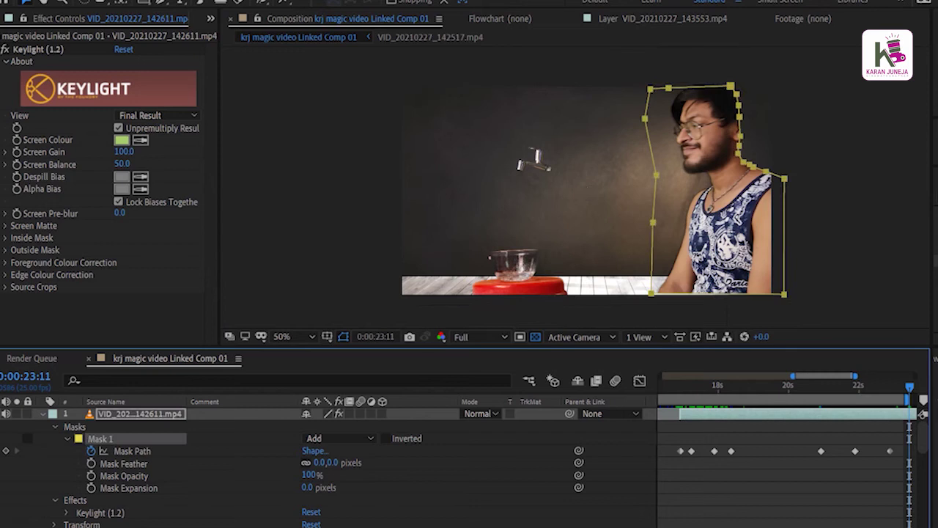
{"action": "left_click_drag", "start_coordinate": [652, 222], "coordinate": [671, 222]}
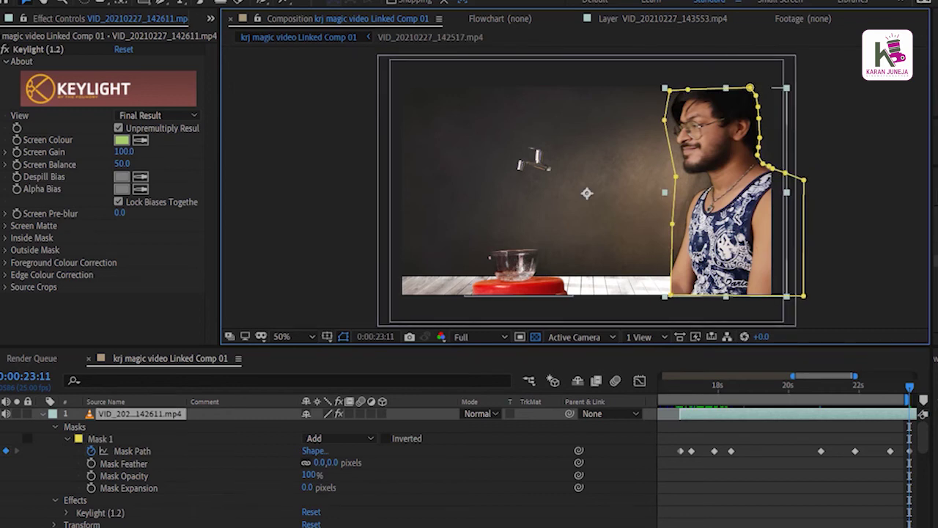
{"action": "left_click_drag", "start_coordinate": [672, 224], "coordinate": [605, 294]}
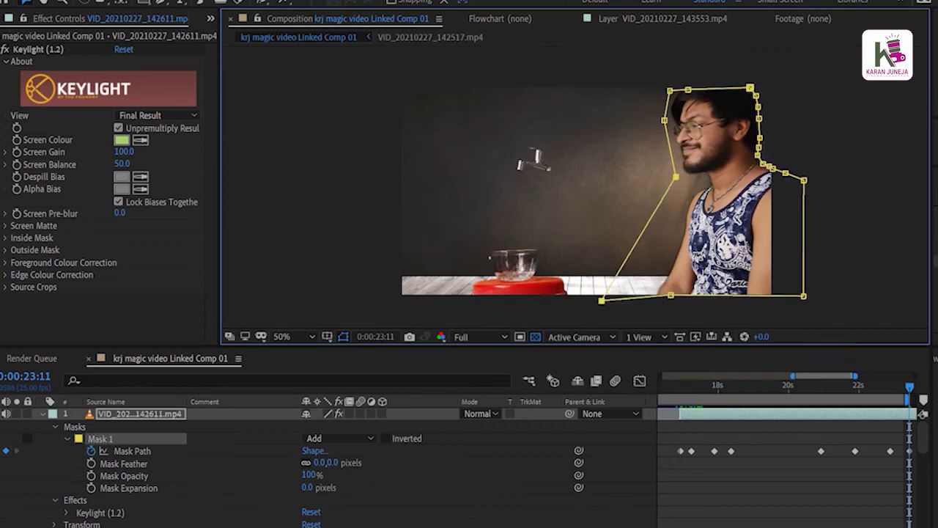
{"action": "left_click_drag", "start_coordinate": [854, 375], "coordinate": [884, 376]}
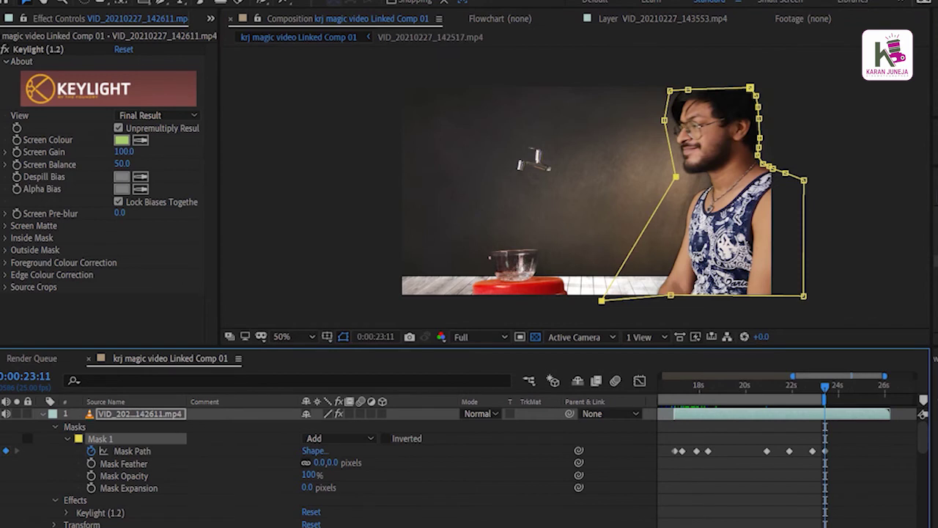
{"action": "left_click_drag", "start_coordinate": [824, 386], "coordinate": [677, 386]}
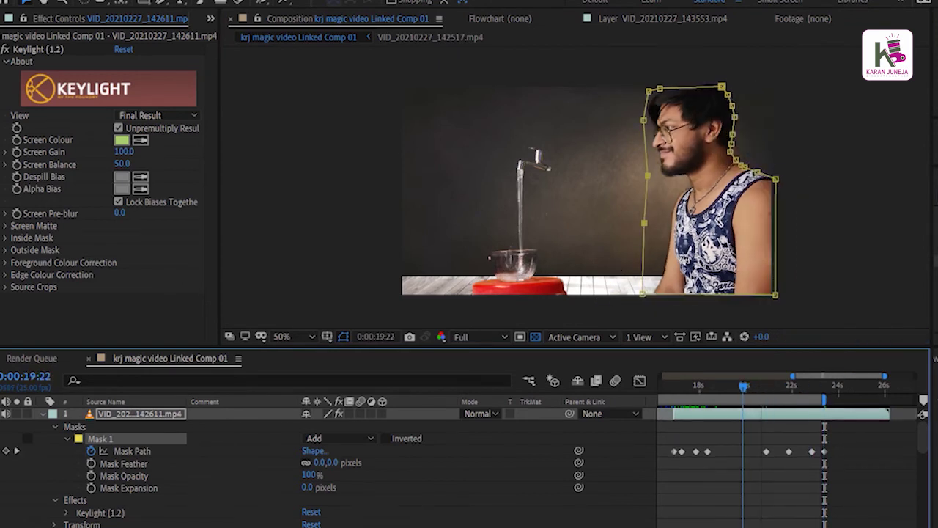
Save the project, show the full timeline length, and return to the composition start.
{"action": "key", "text": "ctrl+s"}
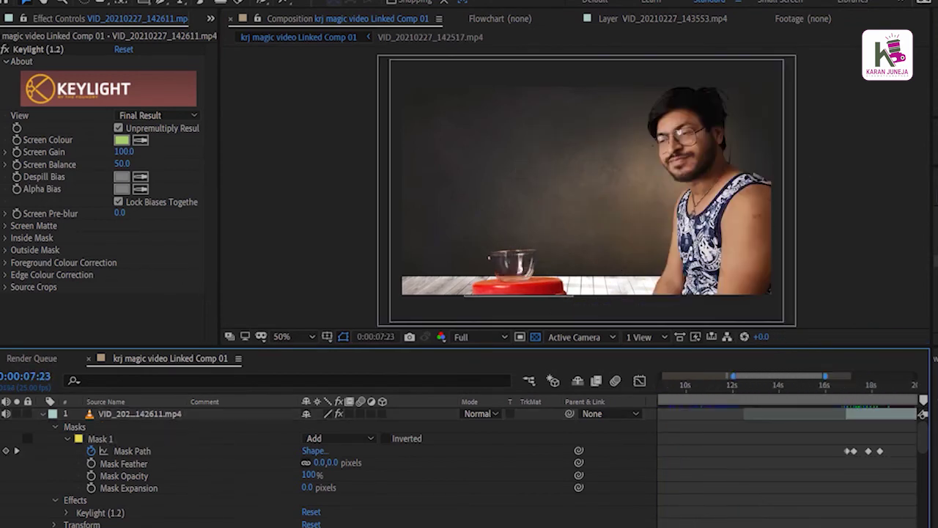
{"action": "key", "text": "semicolon"}
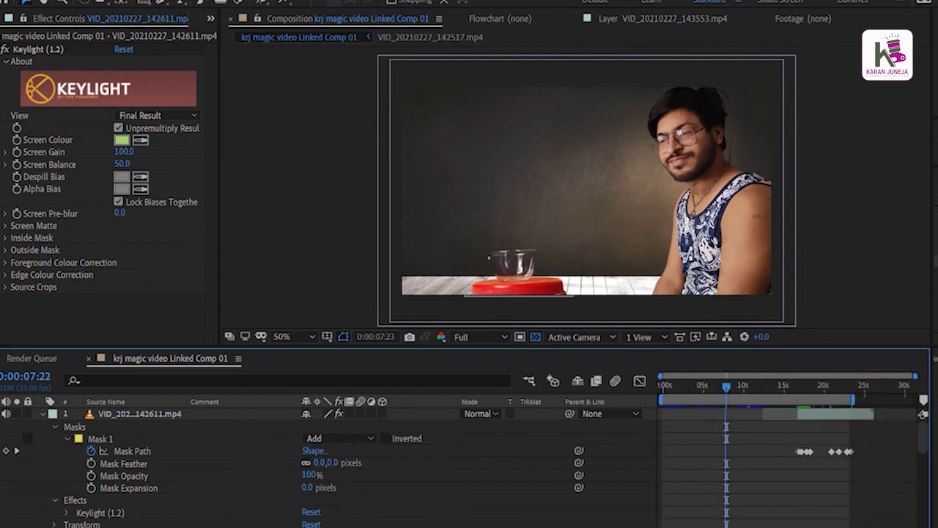
{"action": "key", "text": "Home"}
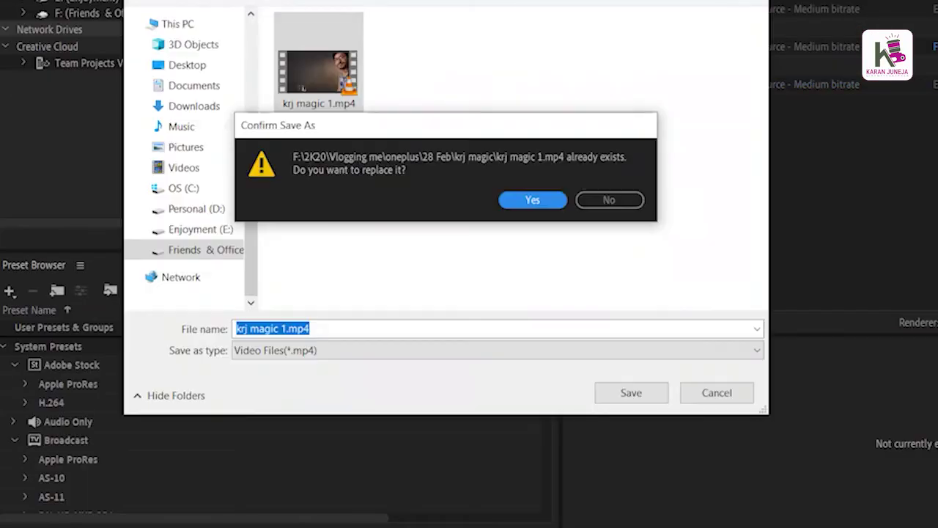
Confirm overwriting krj magic 1.mp4 and start encoding the queue as H.264.
{"action": "key", "text": "Return"}
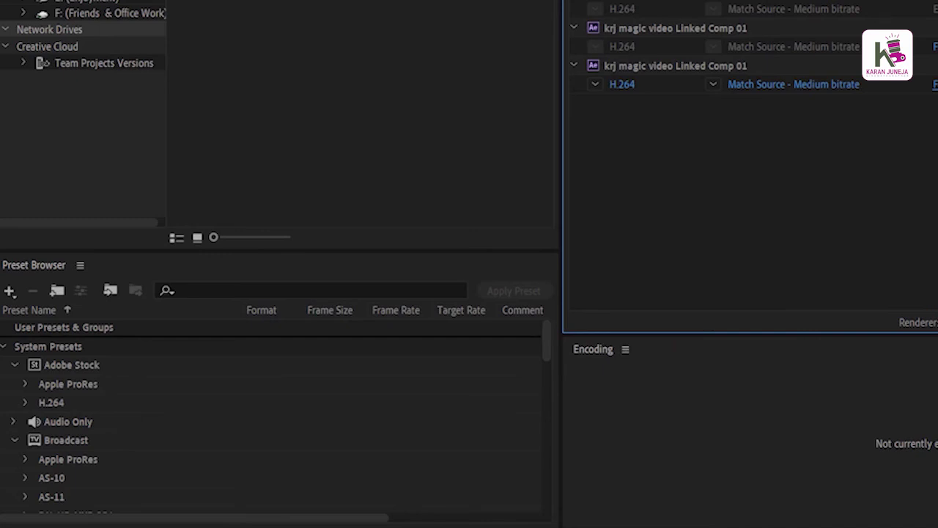
{"action": "key", "text": "Return"}
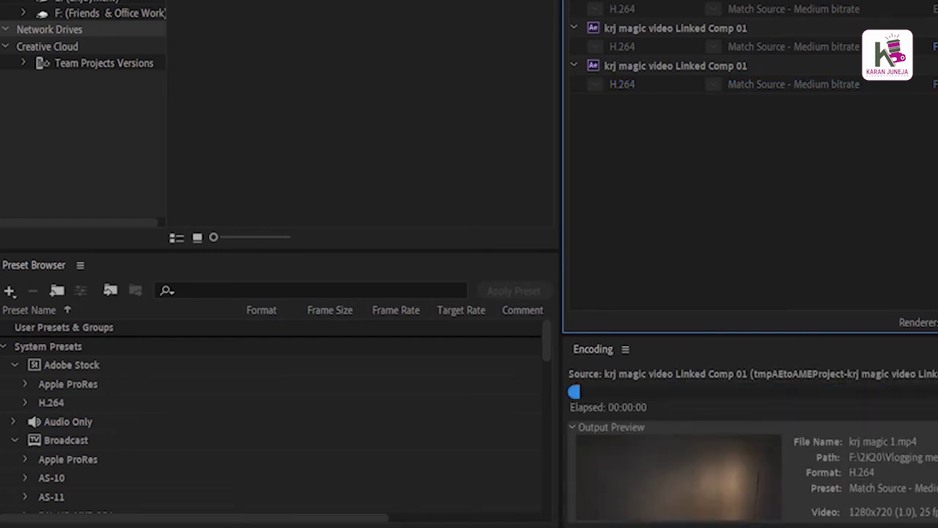